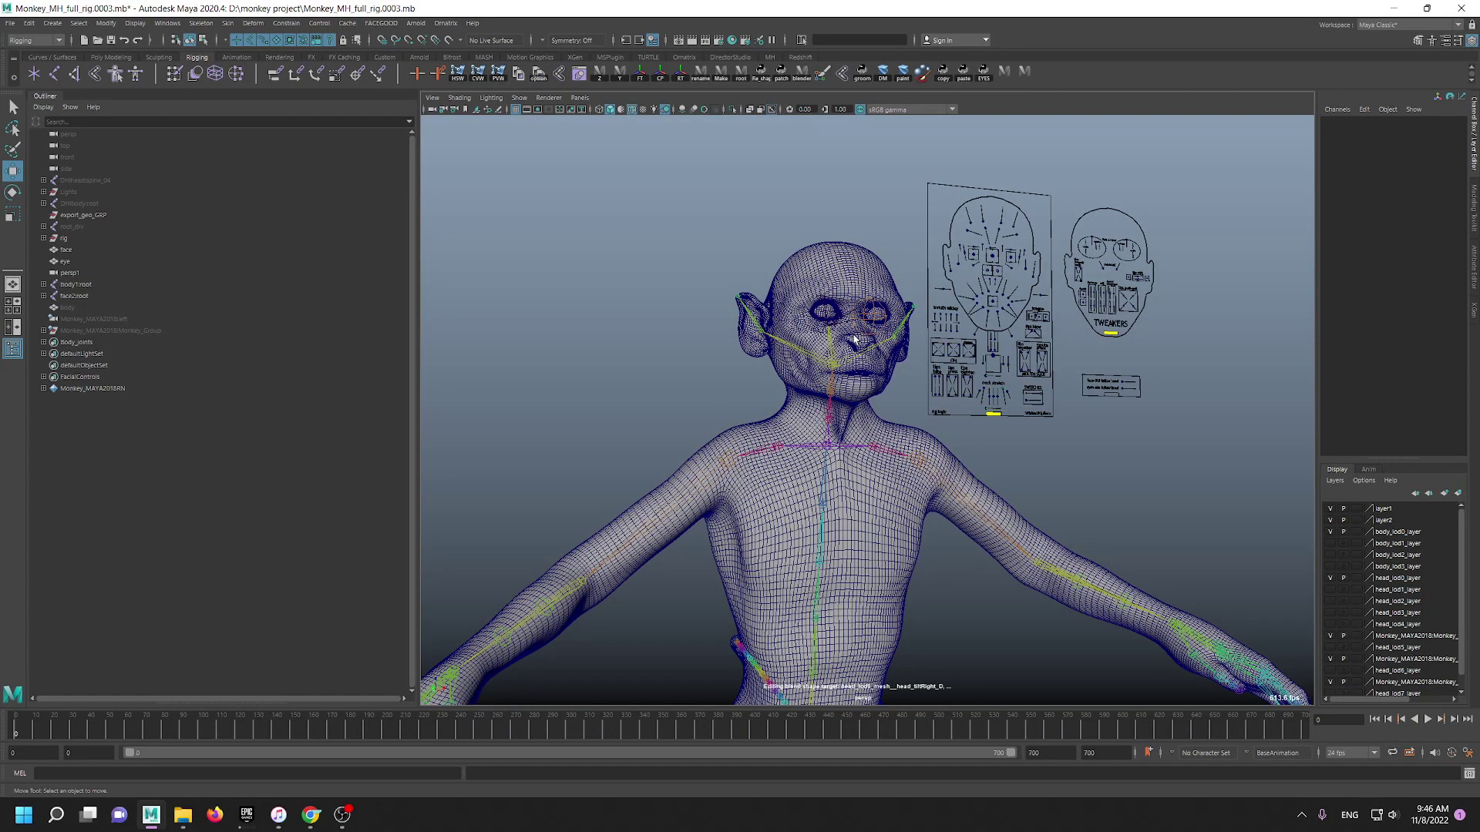
- Examine the monkey rig's head, face and upper body from several angles and distances
{"action": "left_click_drag", "start_coordinate": [854, 339], "coordinate": [773, 353], "text": "alt"}
{"action": "right_click_drag", "start_coordinate": [773, 354], "coordinate": [858, 388], "text": "alt"}
{"action": "left_click_drag", "start_coordinate": [931, 302], "coordinate": [756, 478], "text": "alt"}
{"action": "right_click_drag", "start_coordinate": [622, 331], "coordinate": [790, 473], "text": "alt"}
{"action": "middle_click_drag", "start_coordinate": [745, 379], "coordinate": [782, 401], "text": "alt"}
{"action": "right_click_drag", "start_coordinate": [782, 400], "coordinate": [686, 385], "text": "alt"}
{"action": "left_click_drag", "start_coordinate": [652, 389], "coordinate": [765, 407], "text": "alt"}
{"action": "middle_click_drag", "start_coordinate": [538, 399], "coordinate": [725, 351], "text": "alt"}
{"action": "right_click_drag", "start_coordinate": [903, 529], "coordinate": [674, 492], "text": "alt"}
{"action": "middle_click_drag", "start_coordinate": [811, 451], "coordinate": [835, 479], "text": "alt"}
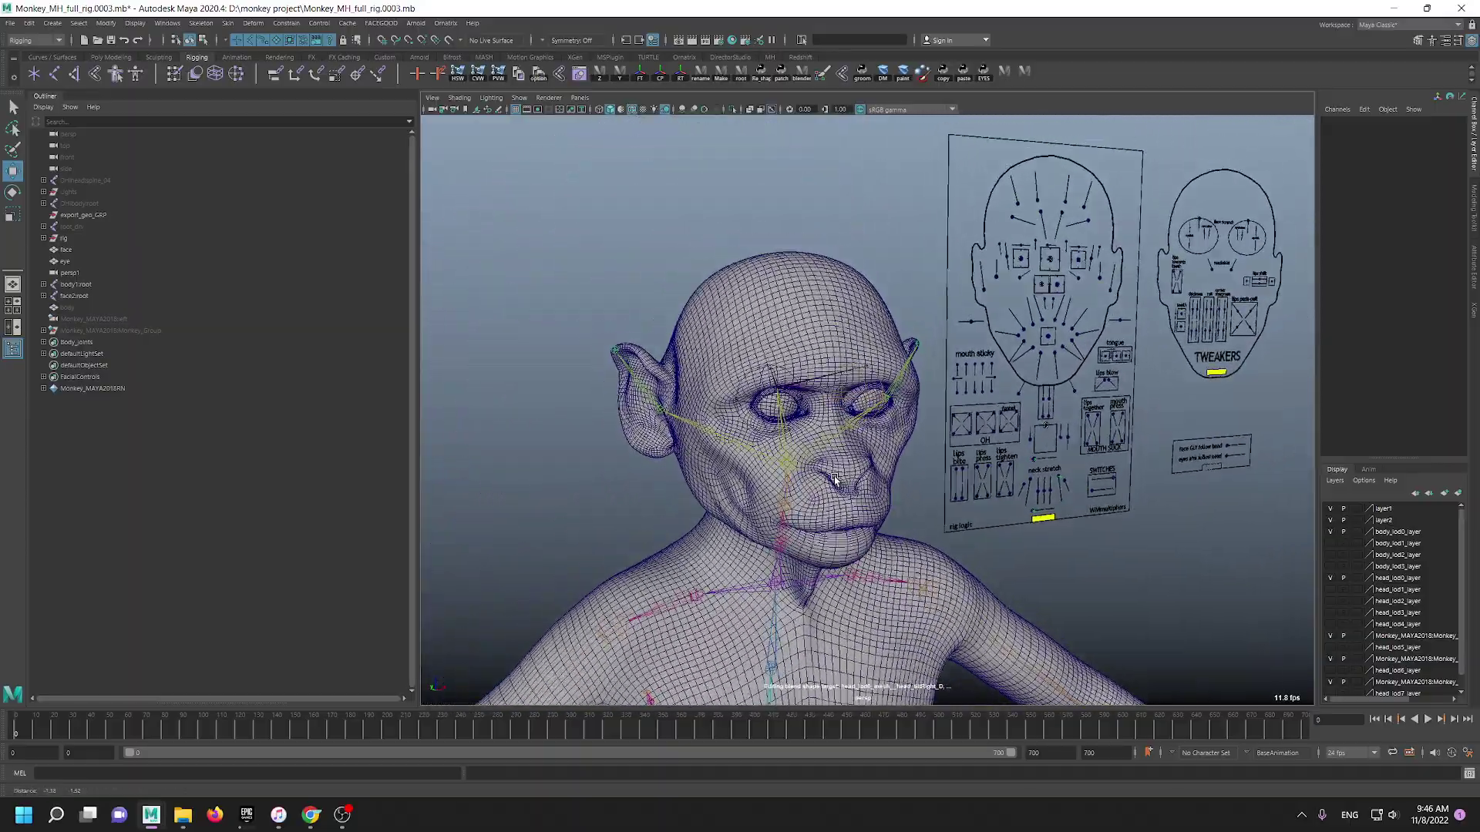
{"action": "right_click_drag", "start_coordinate": [759, 453], "coordinate": [847, 531], "text": "alt"}
{"action": "middle_click_drag", "start_coordinate": [661, 528], "coordinate": [683, 440], "text": "alt"}
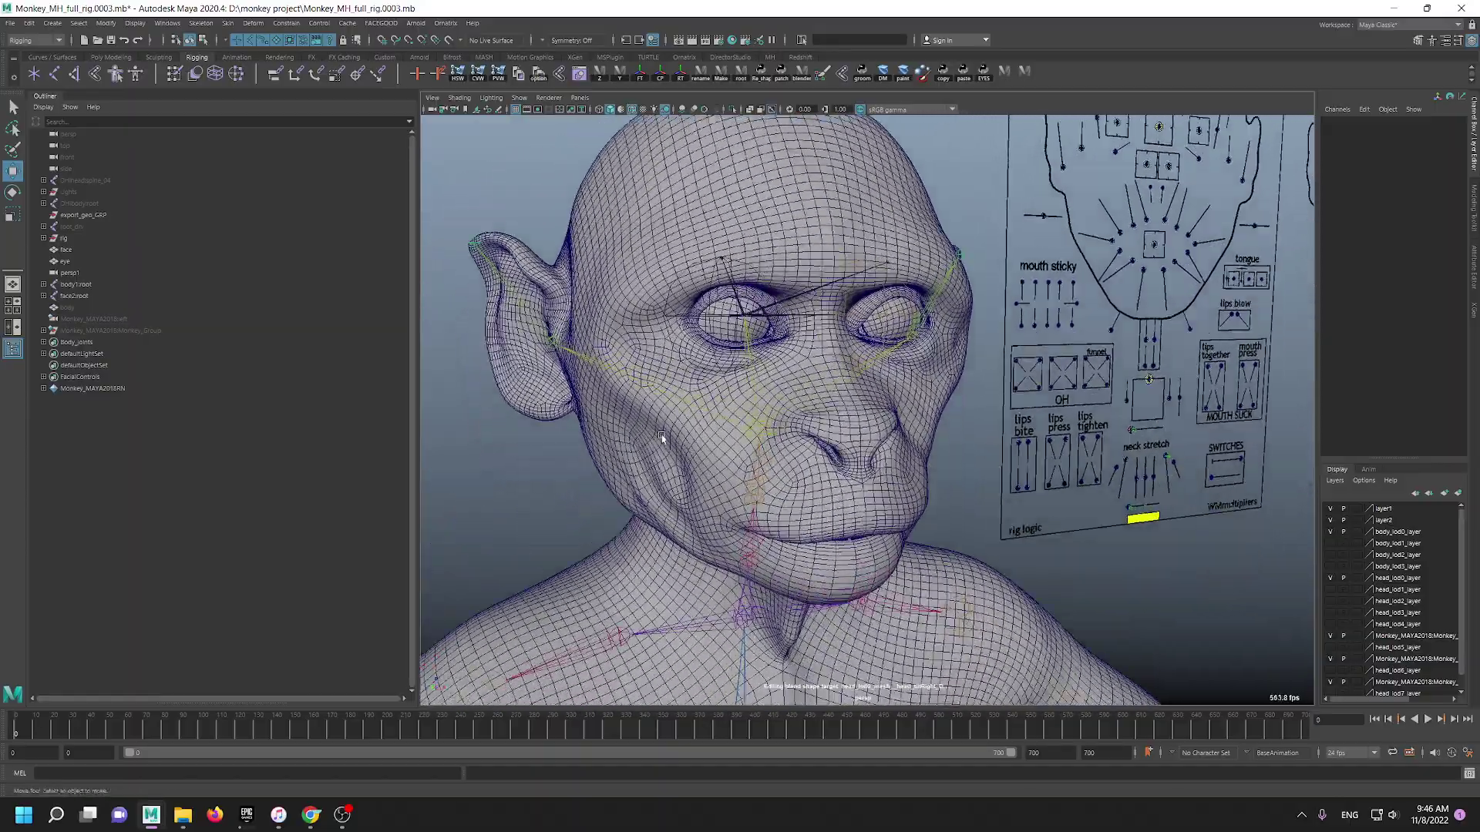
{"action": "left_click_drag", "start_coordinate": [662, 437], "coordinate": [710, 432], "text": "alt"}
{"action": "scroll", "coordinate": [709, 432], "scroll_direction": "up", "scroll_amount": 2}
{"action": "scroll", "coordinate": [740, 491], "scroll_direction": "up", "scroll_amount": 1}
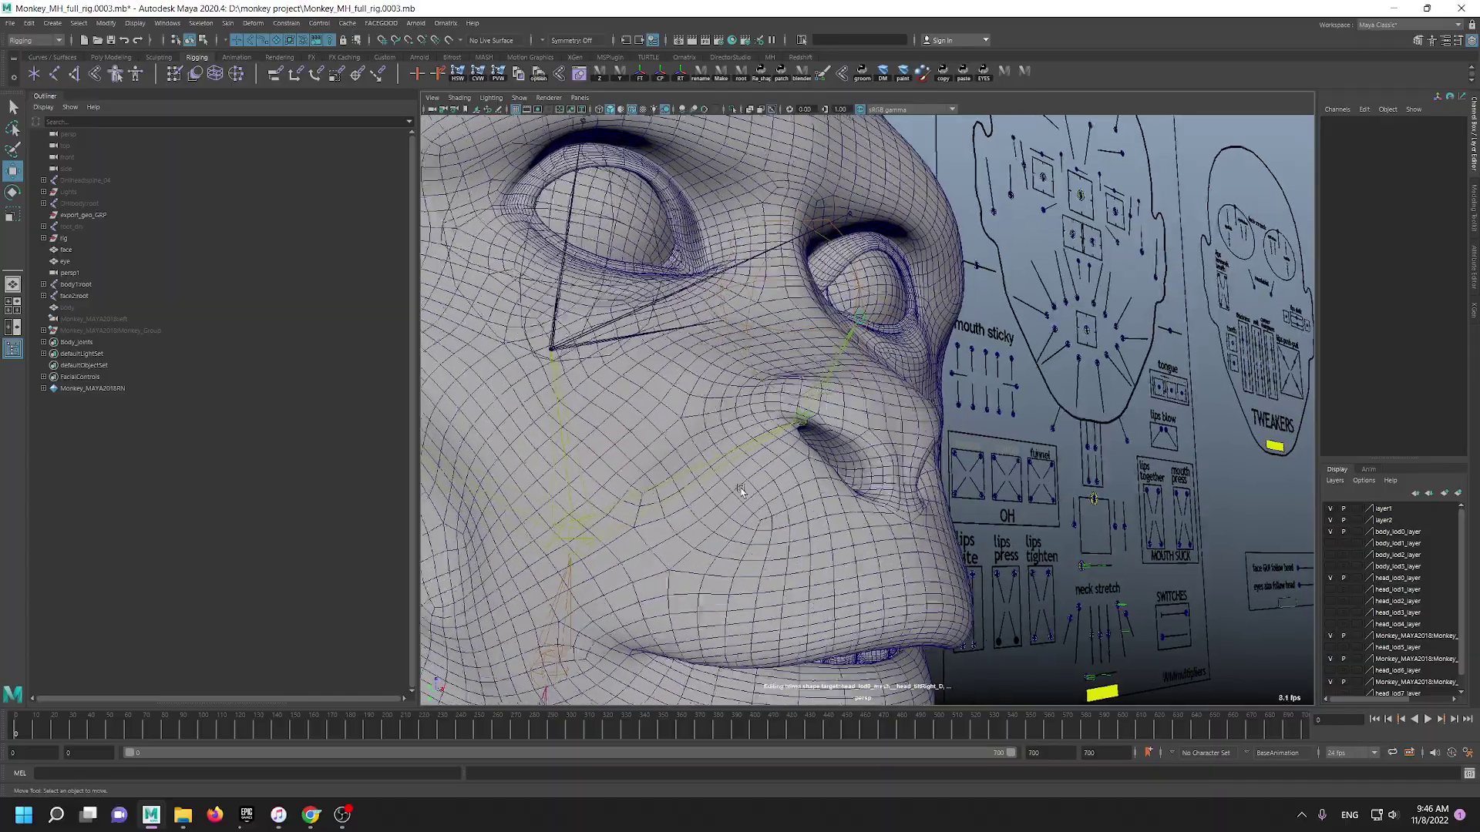
{"action": "middle_click_drag", "start_coordinate": [740, 491], "coordinate": [894, 374], "text": "alt"}
{"action": "right_click_drag", "start_coordinate": [950, 558], "coordinate": [651, 505], "text": "alt"}
{"action": "left_click_drag", "start_coordinate": [651, 505], "coordinate": [565, 508], "text": "alt"}
{"action": "middle_click_drag", "start_coordinate": [745, 484], "coordinate": [628, 298], "text": "alt"}
{"action": "right_click_drag", "start_coordinate": [628, 297], "coordinate": [589, 370], "text": "alt"}
{"action": "left_click_drag", "start_coordinate": [590, 370], "coordinate": [675, 419], "text": "alt"}
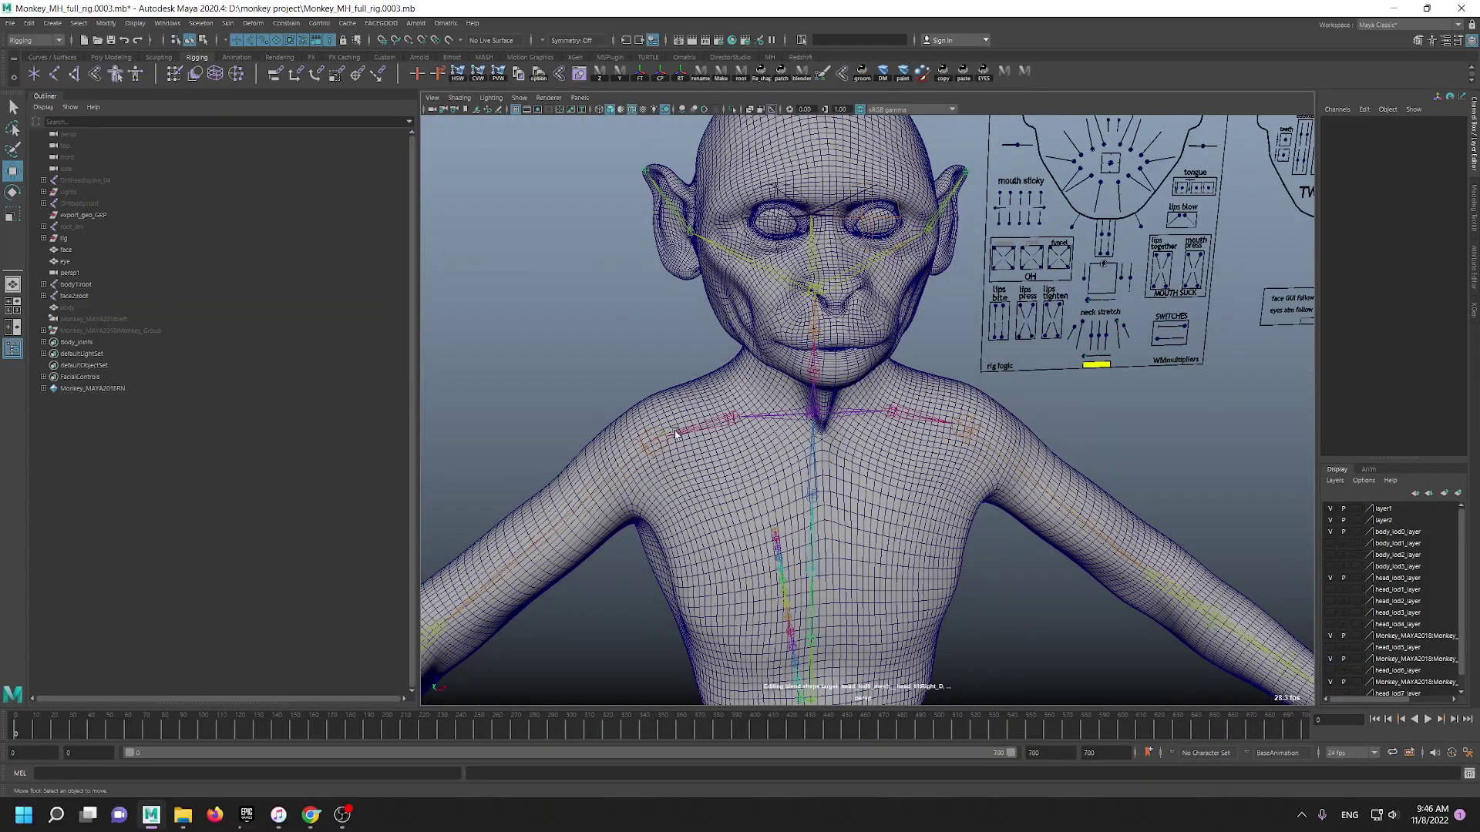
- Select the face mesh and examine its topology and skeleton around the head, shoulders and torso
{"action": "left_click", "coordinate": [883, 579]}
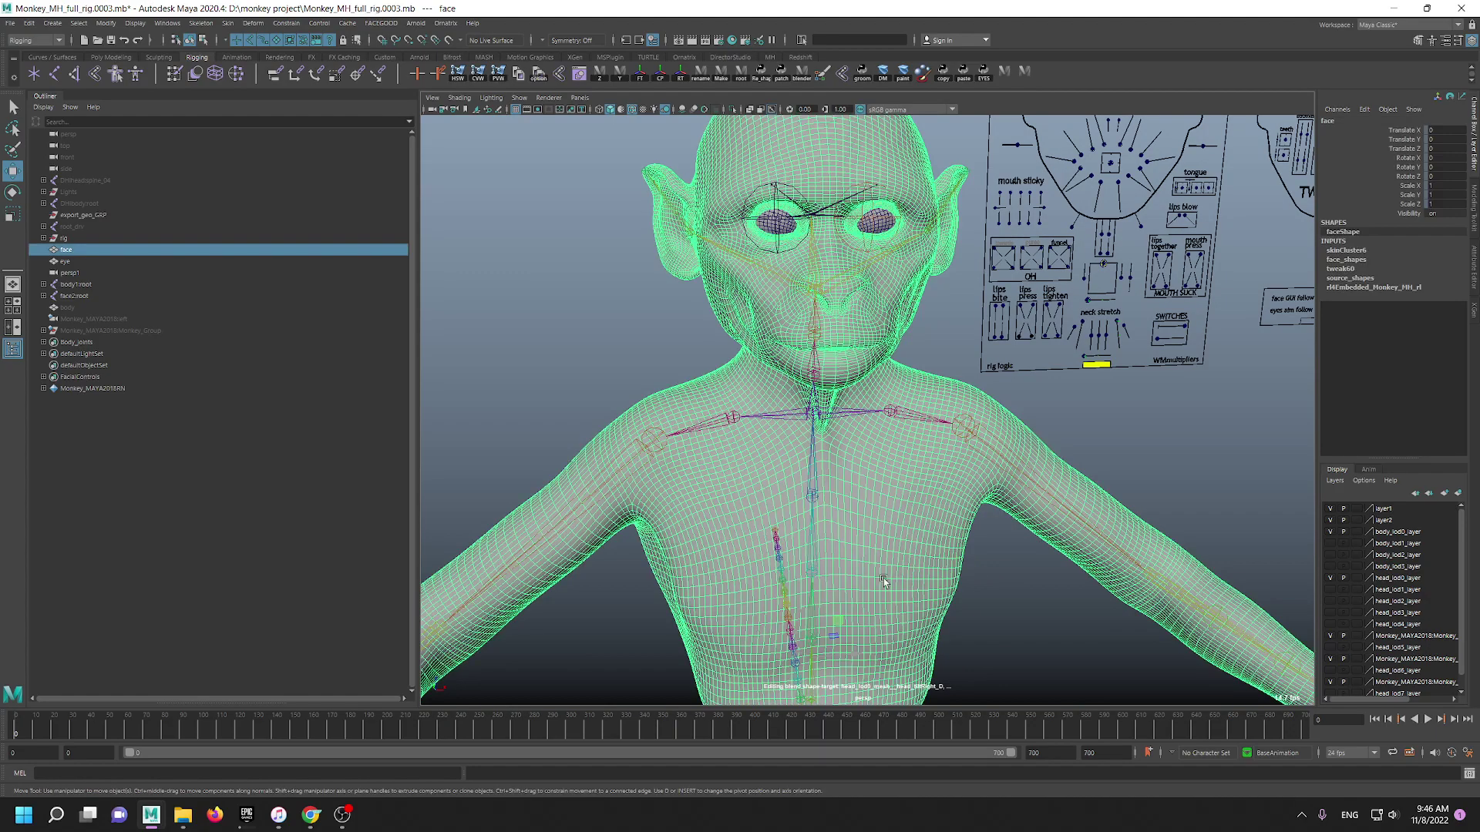
{"action": "middle_click_drag", "start_coordinate": [671, 315], "coordinate": [685, 374], "text": "alt"}
{"action": "left_click_drag", "start_coordinate": [734, 409], "coordinate": [824, 351], "text": "alt"}
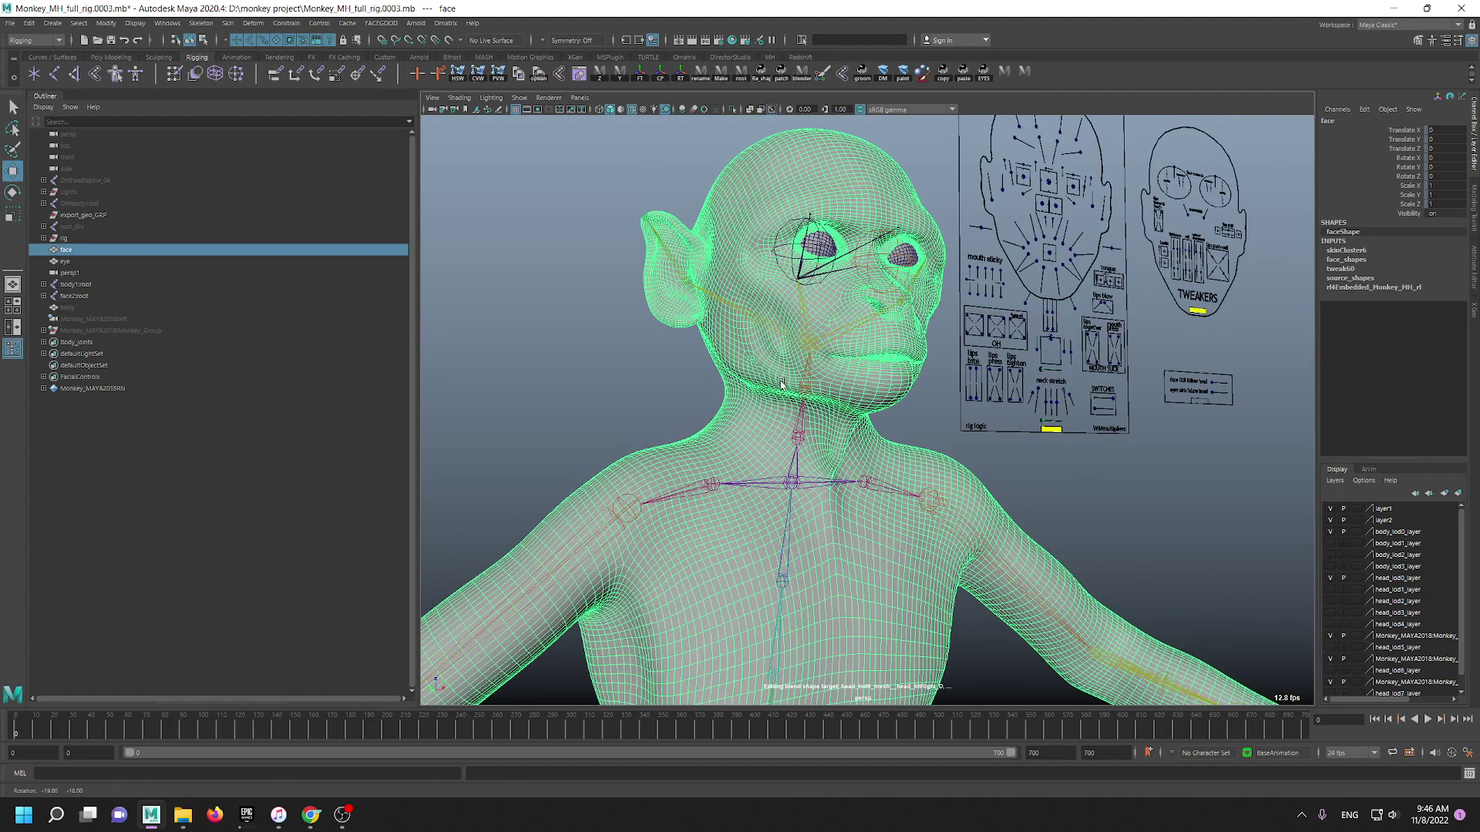
{"action": "right_click_drag", "start_coordinate": [794, 339], "coordinate": [596, 327], "text": "alt"}
{"action": "middle_click_drag", "start_coordinate": [848, 333], "coordinate": [915, 7], "text": "alt"}
{"action": "right_click_drag", "start_coordinate": [878, 308], "coordinate": [703, 333], "text": "alt"}
{"action": "mouse_move", "coordinate": [644, 325]}
{"action": "left_mouse_down", "text": "alt"}
{"action": "mouse_move", "coordinate": [783, 341]}
{"action": "mouse_move", "coordinate": [733, 369]}
{"action": "mouse_move", "coordinate": [622, 338]}
{"action": "left_mouse_up", "text": "alt"}
{"action": "middle_click_drag", "start_coordinate": [724, 372], "coordinate": [703, 467], "text": "alt"}
{"action": "right_click_drag", "start_coordinate": [703, 463], "coordinate": [832, 455], "text": "alt"}
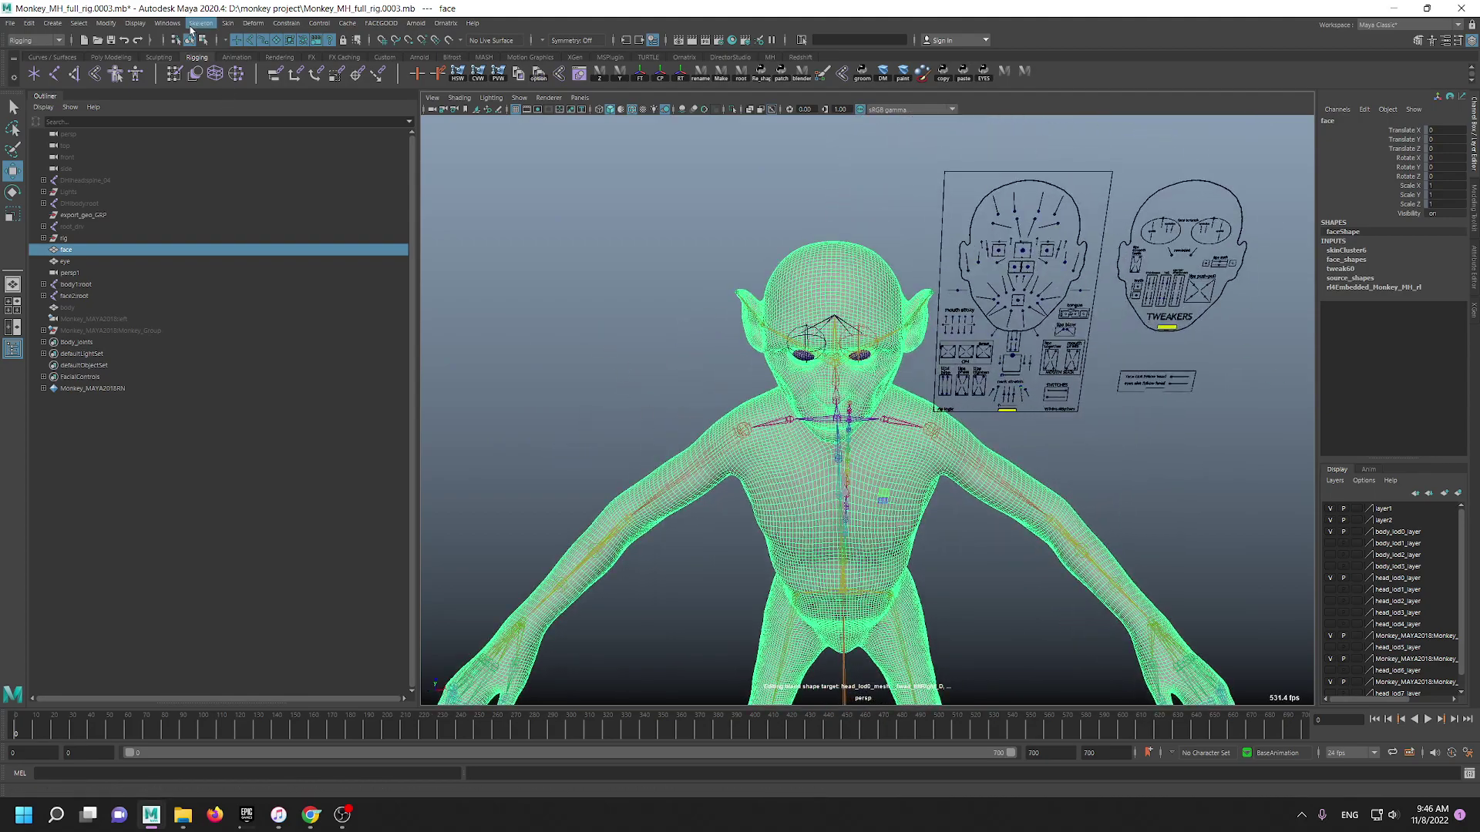
{"action": "left_click", "coordinate": [165, 23]}
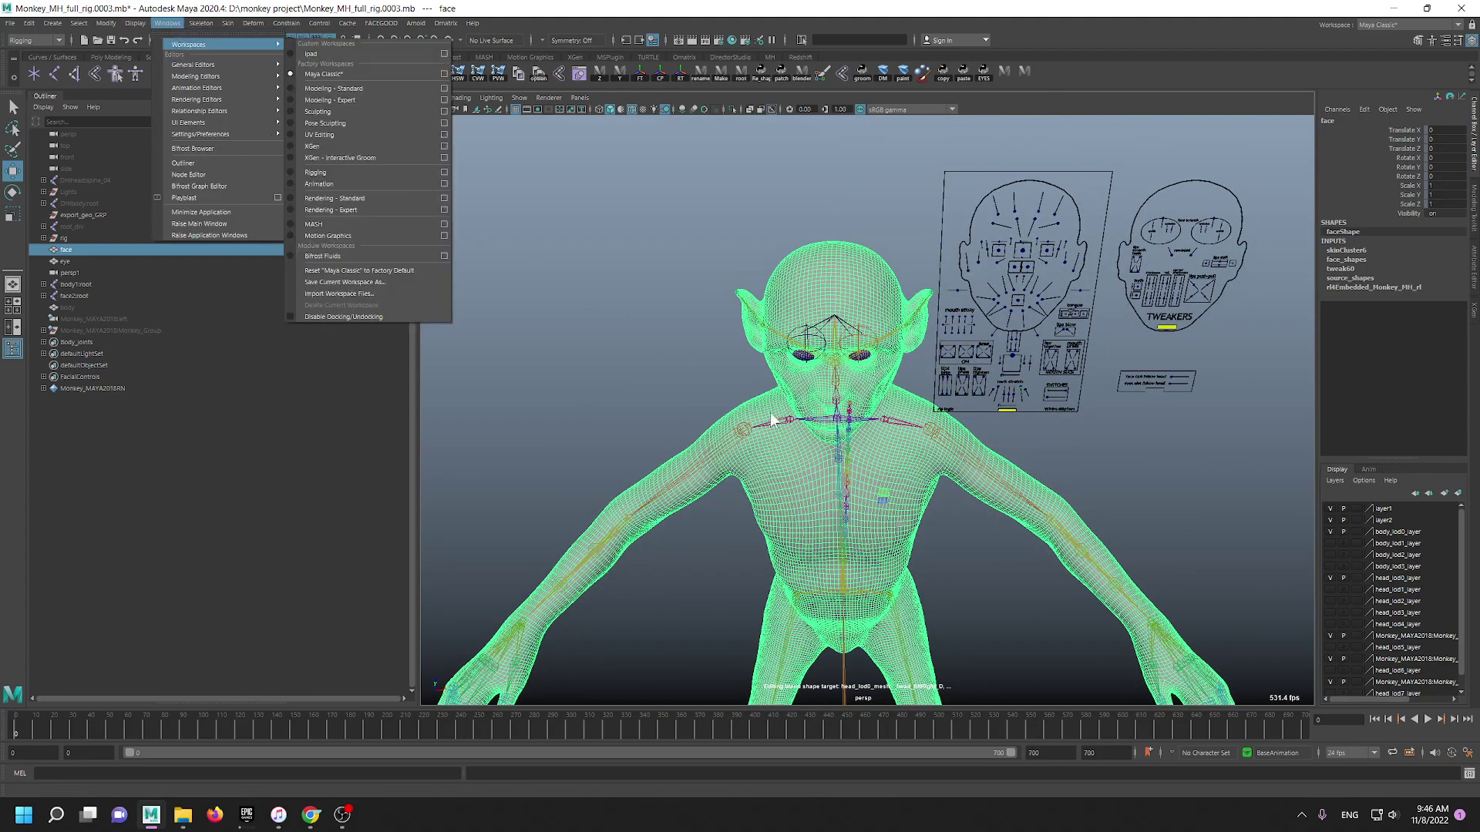
{"action": "left_click", "coordinate": [655, 185]}
- Try opening the monkey's mouth with the CTRL_C_jaw control on the face board, and undo the jaw movement
{"action": "left_click_drag", "start_coordinate": [709, 223], "coordinate": [744, 173], "text": "alt"}
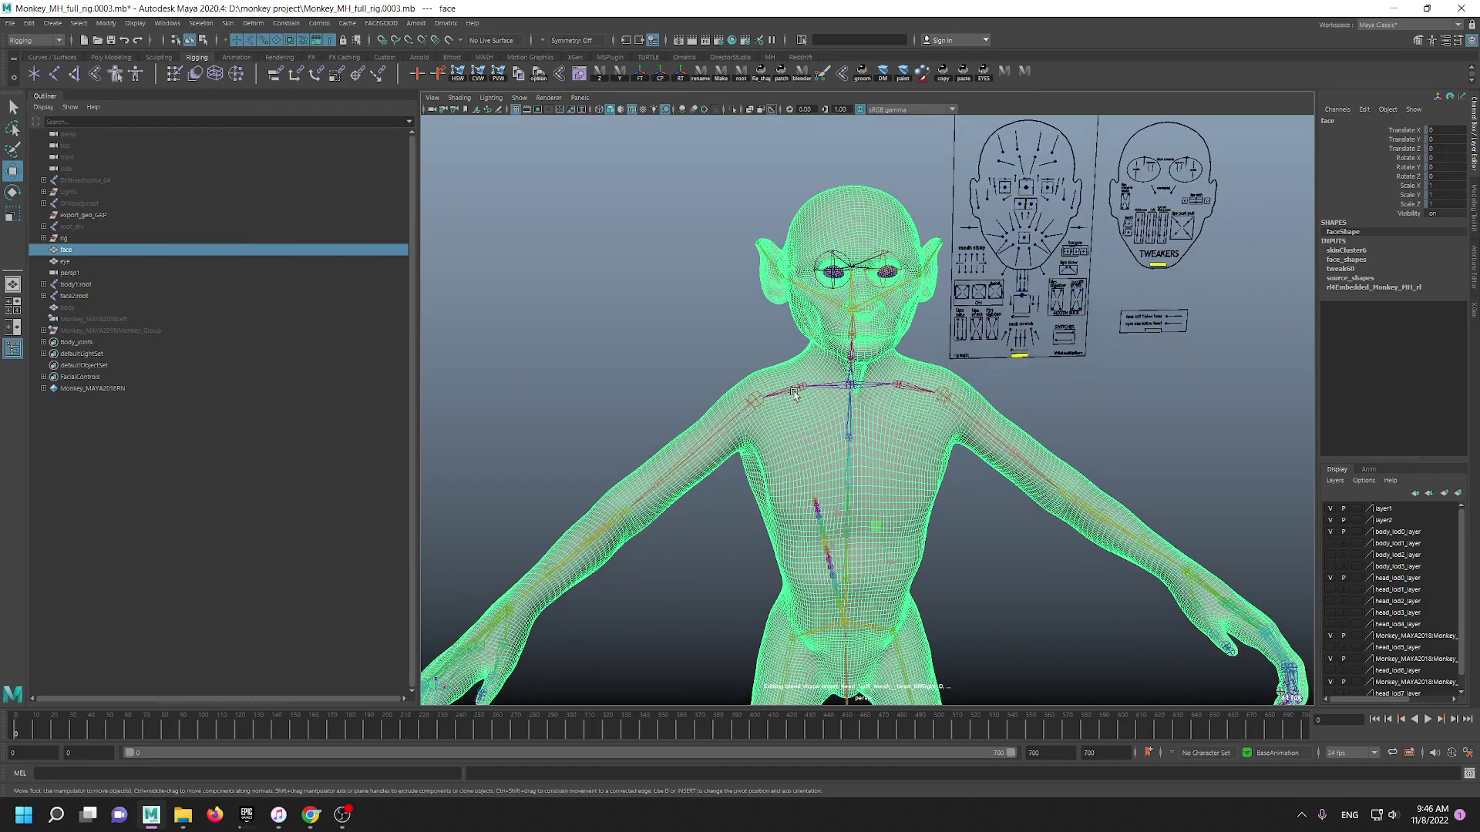
{"action": "middle_click_drag", "start_coordinate": [744, 174], "coordinate": [687, 335], "text": "alt"}
{"action": "right_click_drag", "start_coordinate": [686, 335], "coordinate": [702, 495], "text": "alt"}
{"action": "left_click_drag", "start_coordinate": [703, 497], "coordinate": [786, 318], "text": "alt"}
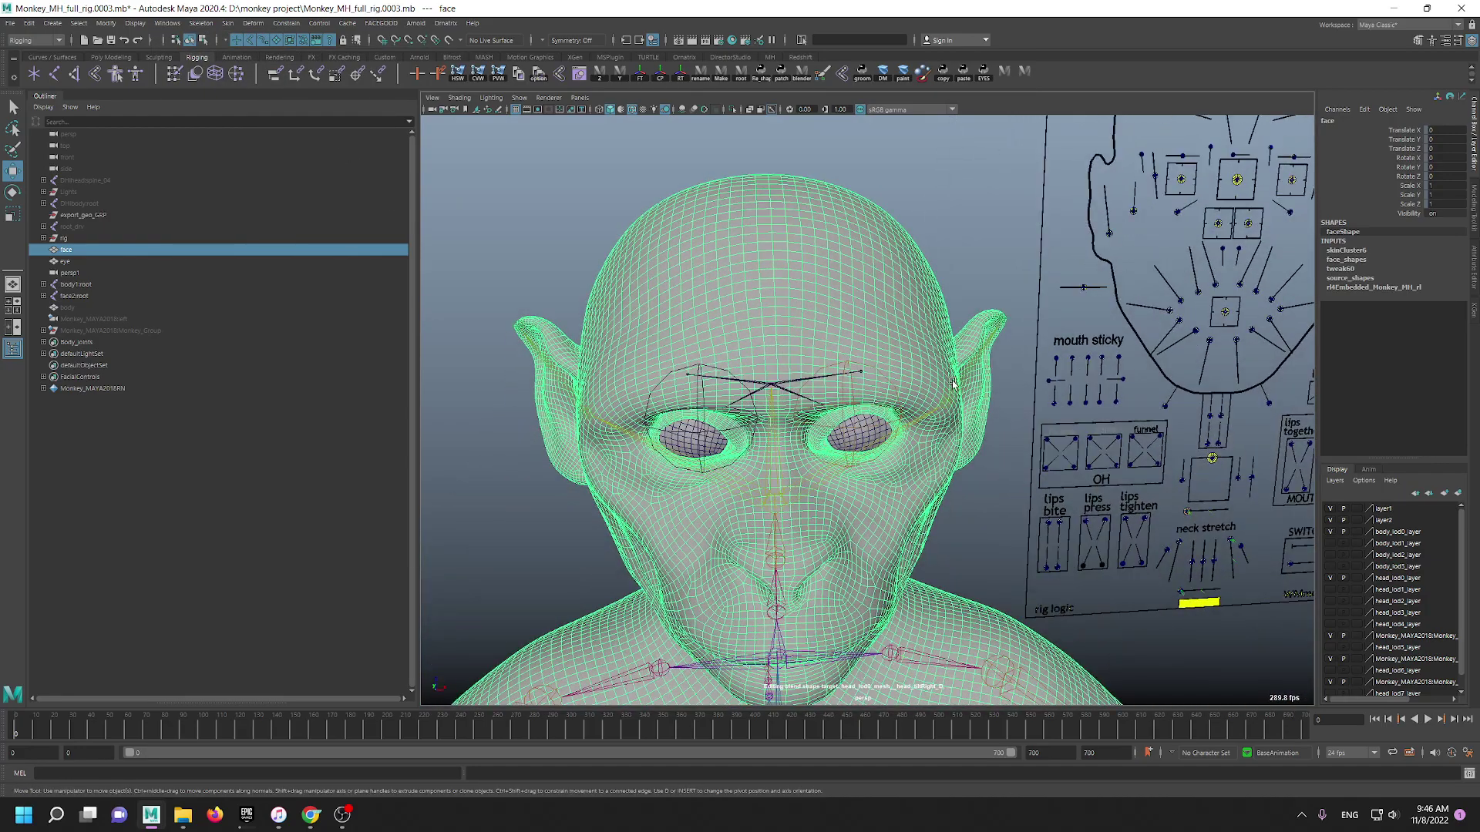
{"action": "left_click_drag", "start_coordinate": [952, 384], "coordinate": [954, 327], "text": "alt"}
{"action": "right_click_drag", "start_coordinate": [1002, 431], "coordinate": [941, 472], "text": "alt"}
{"action": "left_click_drag", "start_coordinate": [941, 473], "coordinate": [956, 447], "text": "alt"}
{"action": "right_click_drag", "start_coordinate": [956, 447], "coordinate": [1056, 455], "text": "alt"}
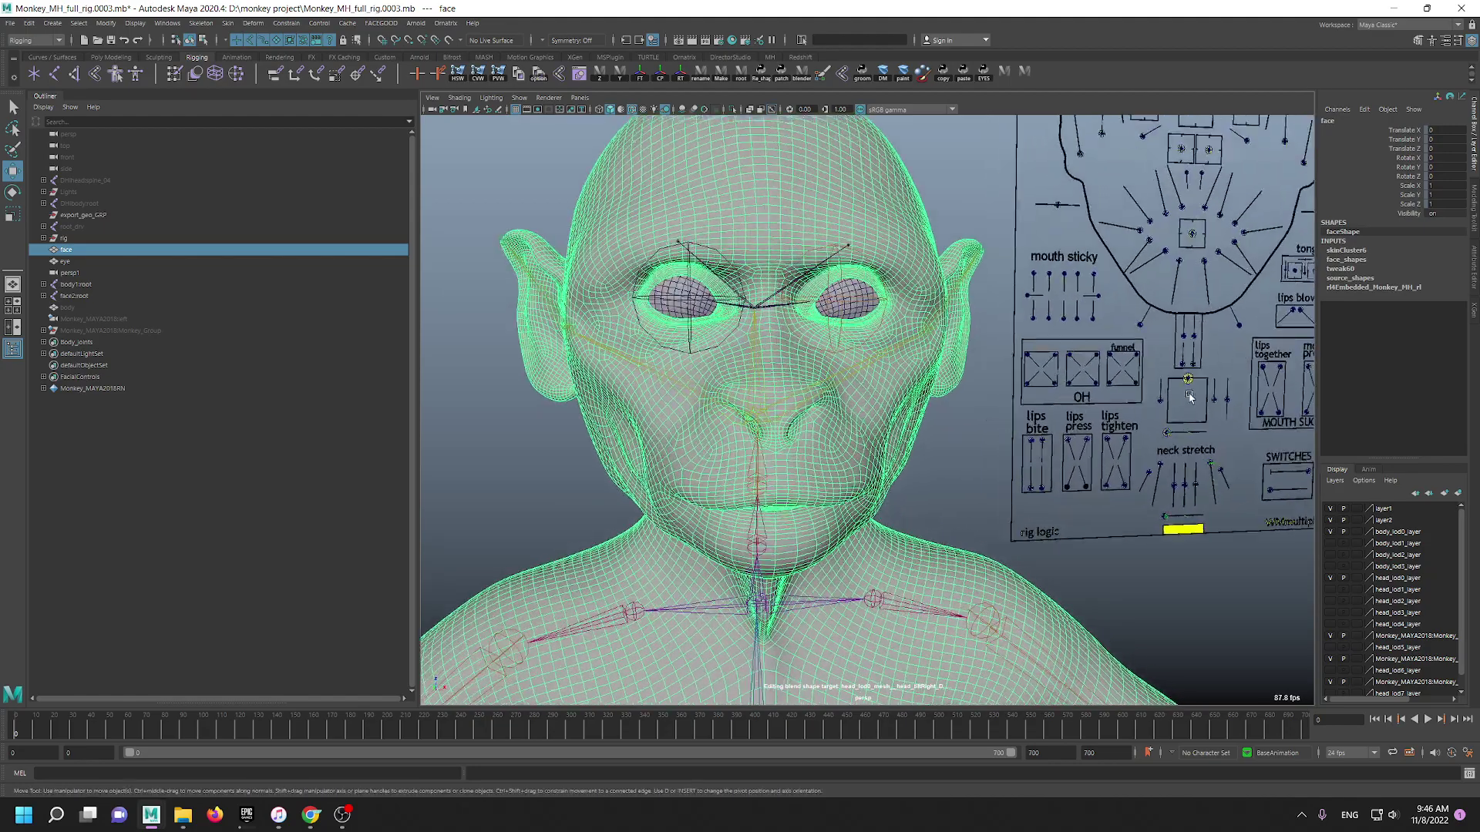
{"action": "left_click", "coordinate": [1184, 392]}
{"action": "left_click_drag", "start_coordinate": [1191, 381], "coordinate": [1102, 514]}
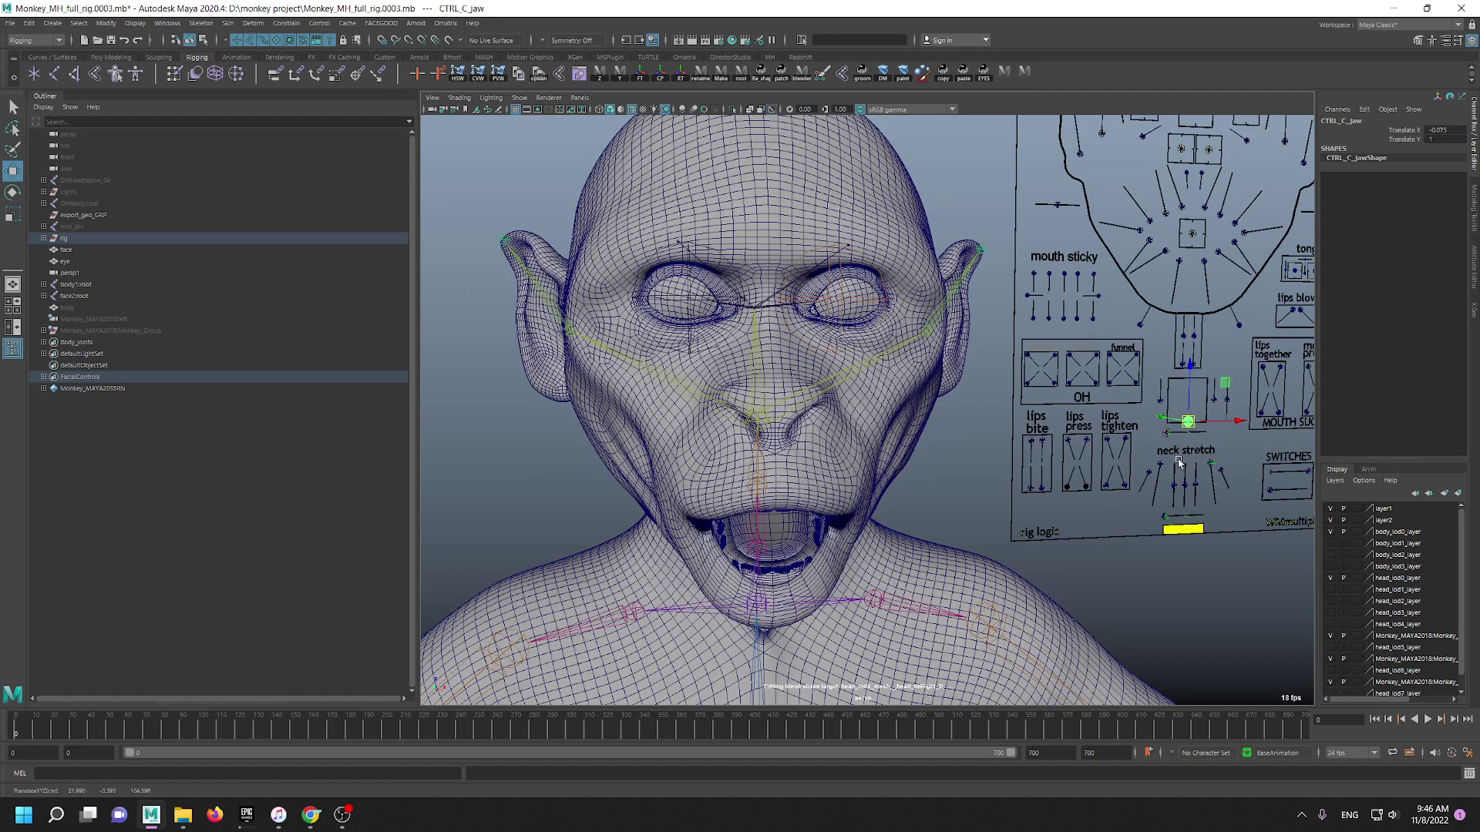
{"action": "left_click_drag", "start_coordinate": [1188, 427], "coordinate": [1189, 395]}
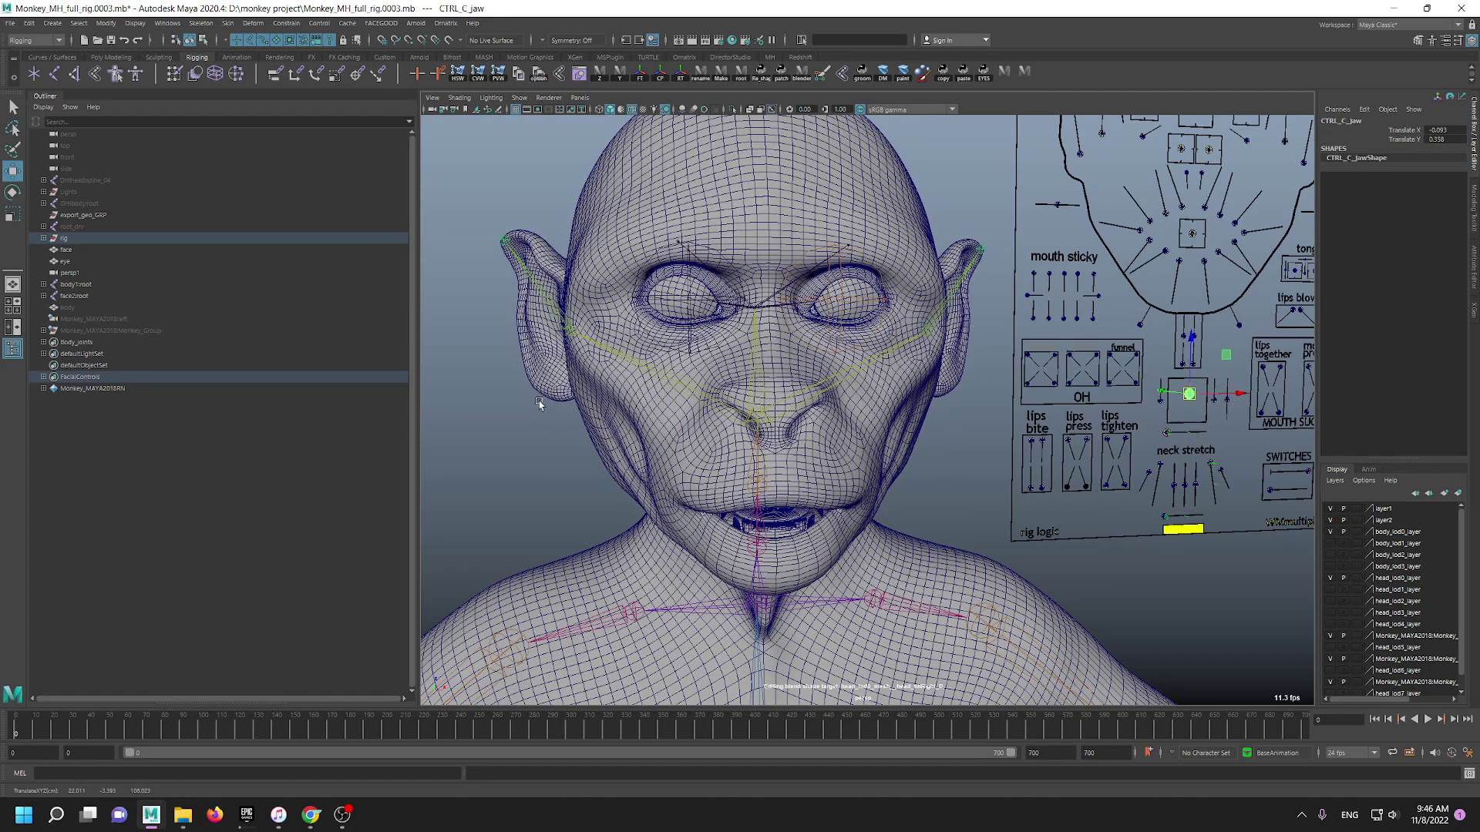
{"action": "left_click_drag", "start_coordinate": [539, 403], "coordinate": [540, 394], "text": "alt"}
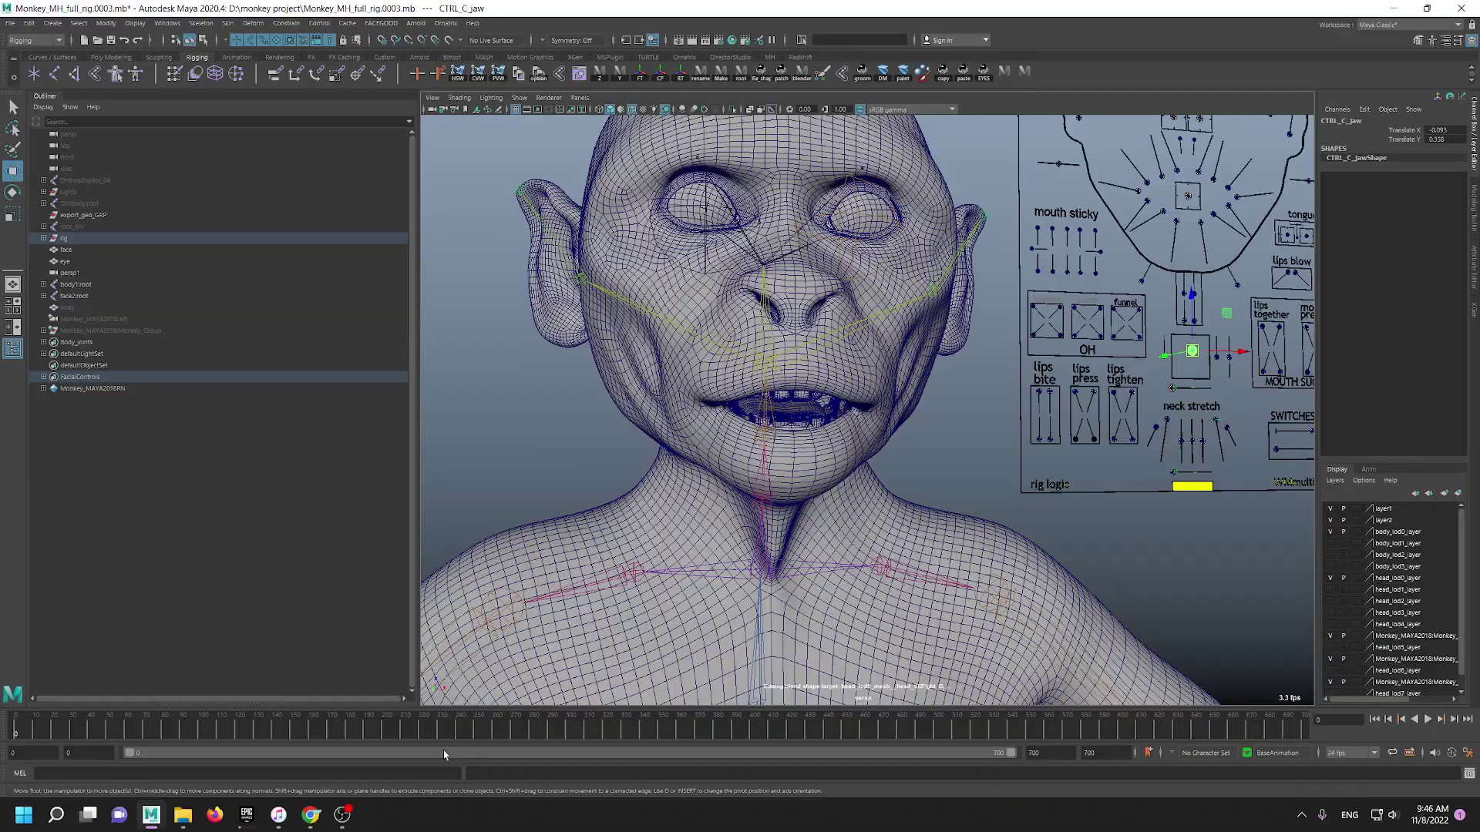
{"action": "scroll", "coordinate": [964, 451], "scroll_direction": "down", "scroll_amount": 5}
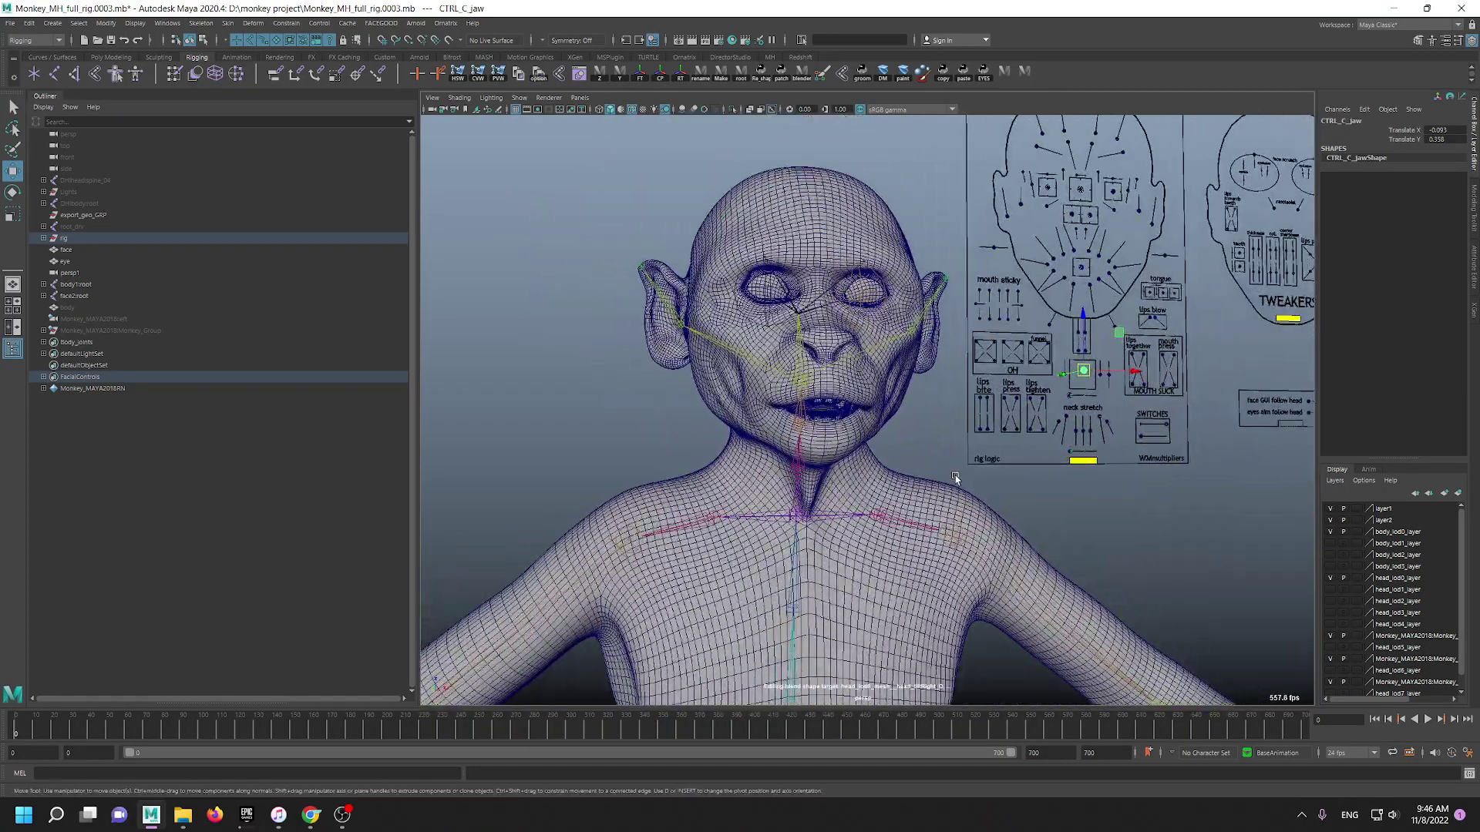
{"action": "scroll", "coordinate": [955, 479], "scroll_direction": "up", "scroll_amount": 6}
{"action": "scroll", "coordinate": [1008, 442], "scroll_direction": "down", "scroll_amount": 5}
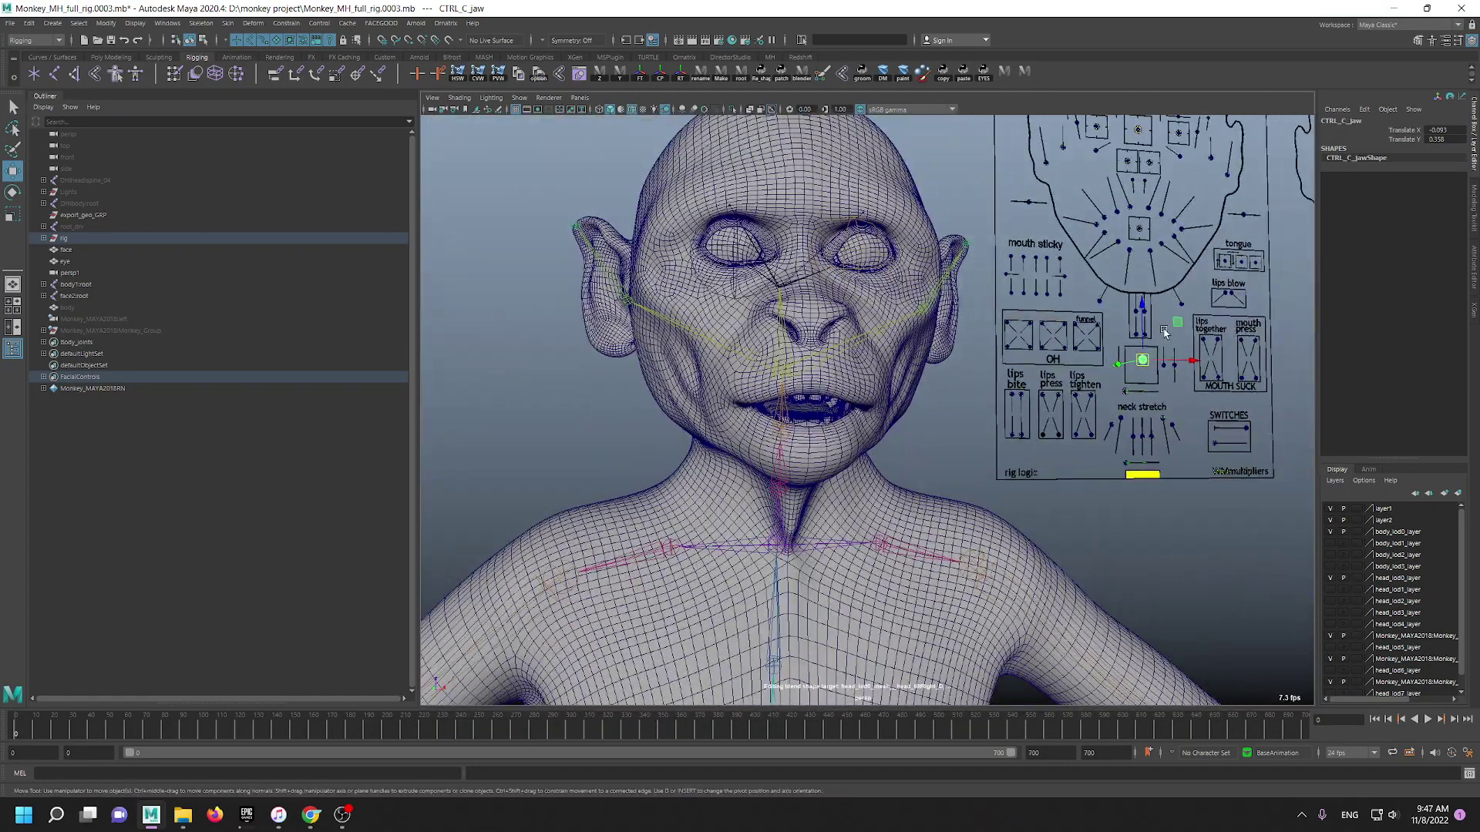
{"action": "key", "text": "ctrl+z"}
- Select the face mesh and show the weight list of its face_shapes blend shape node in the Attribute Editor
{"action": "left_click", "coordinate": [848, 434]}
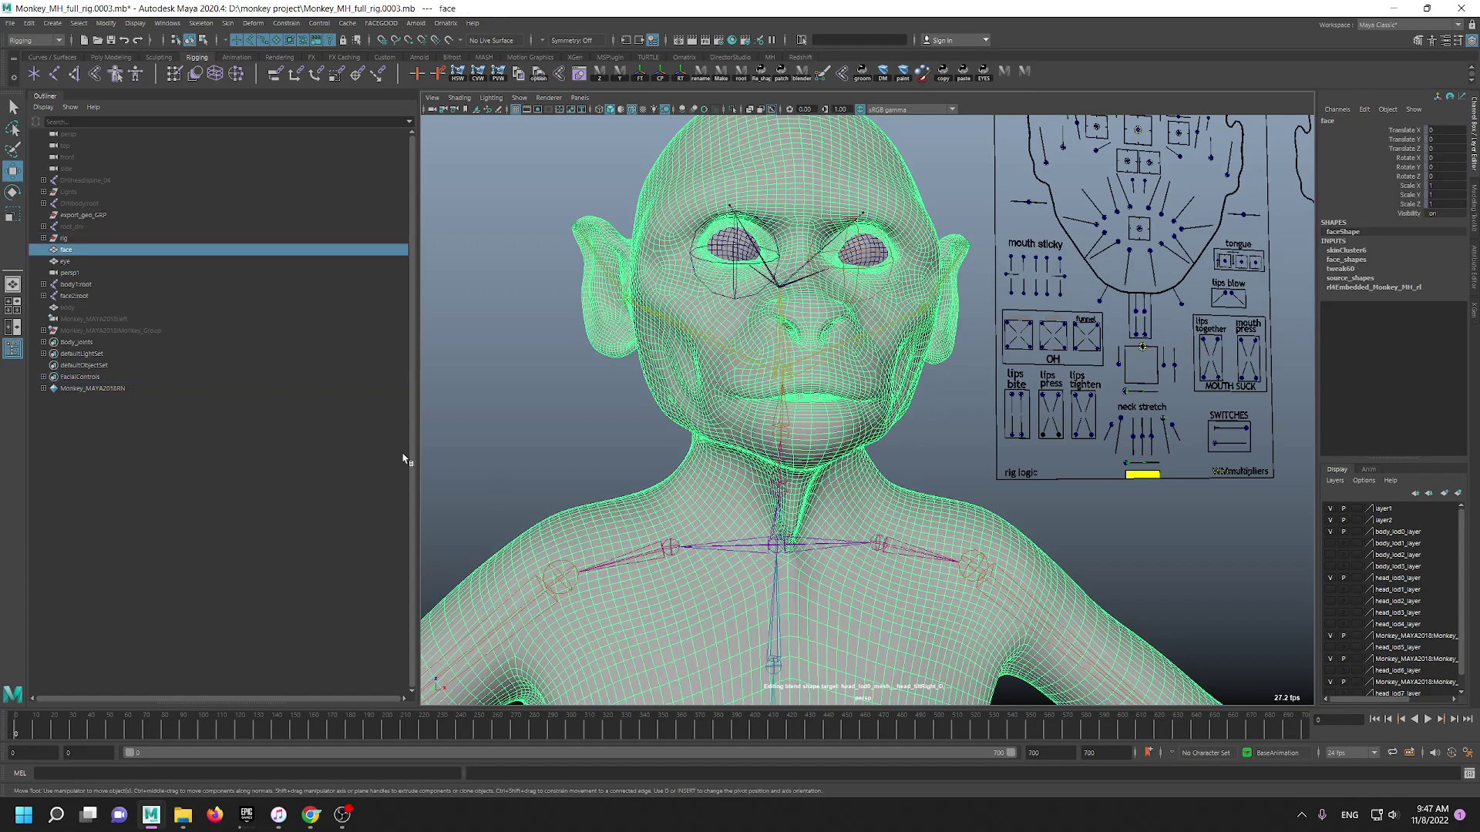
{"action": "key", "text": "ctrl+a"}
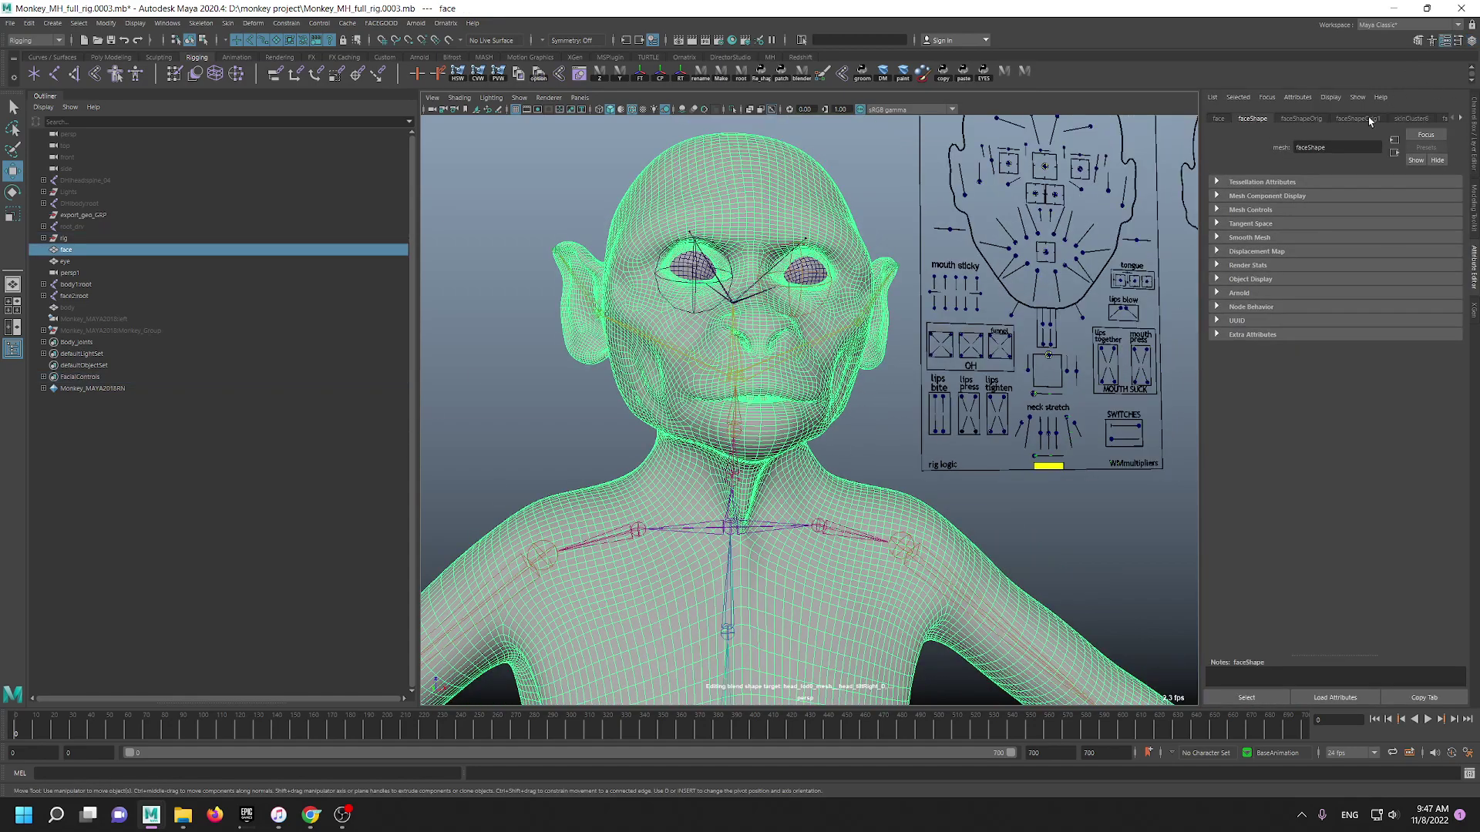
{"action": "left_click", "coordinate": [1460, 118]}
{"action": "left_click", "coordinate": [1460, 118]}
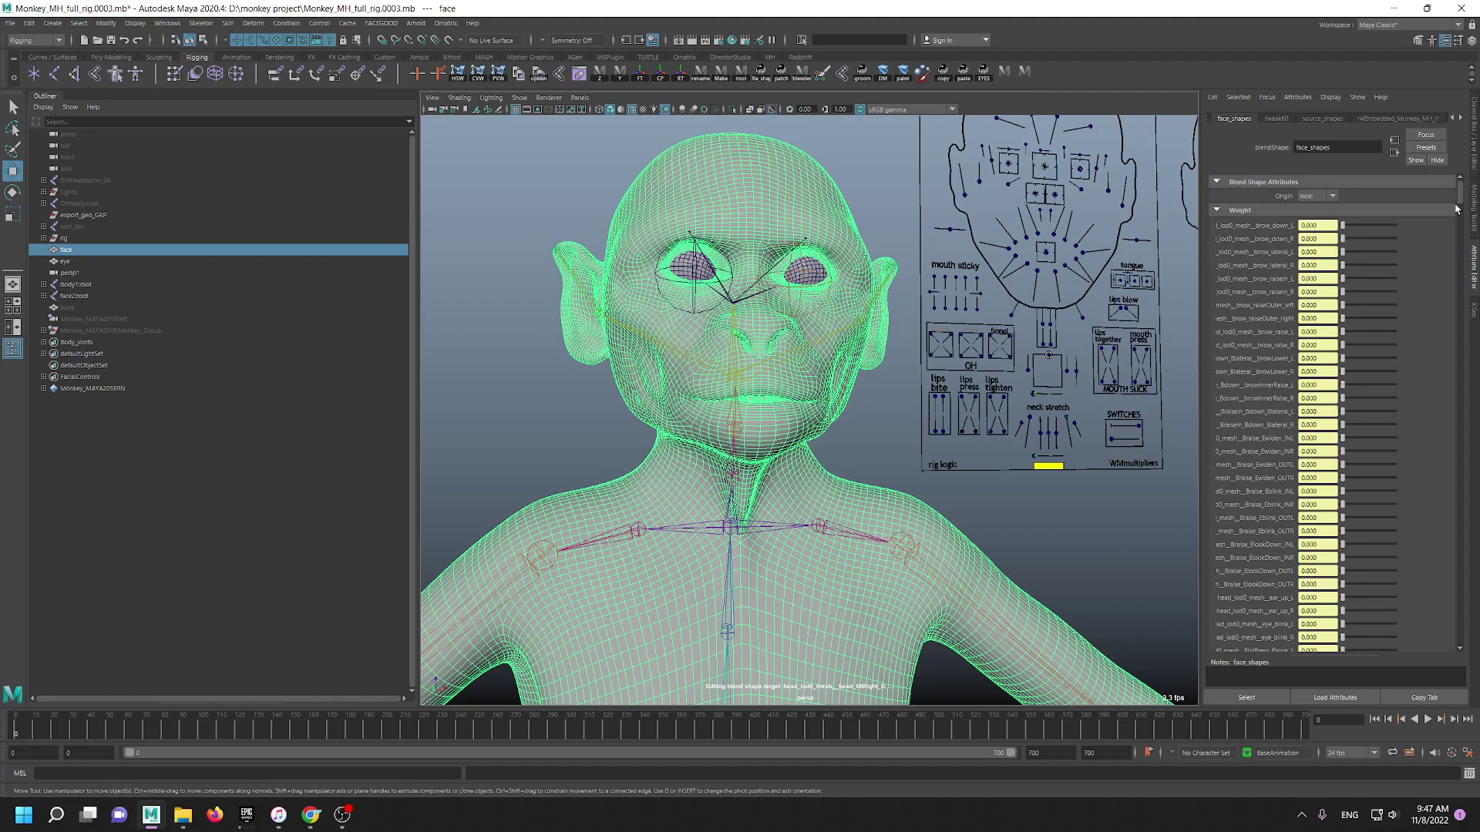
{"action": "left_click_drag", "start_coordinate": [1199, 337], "coordinate": [1048, 338]}
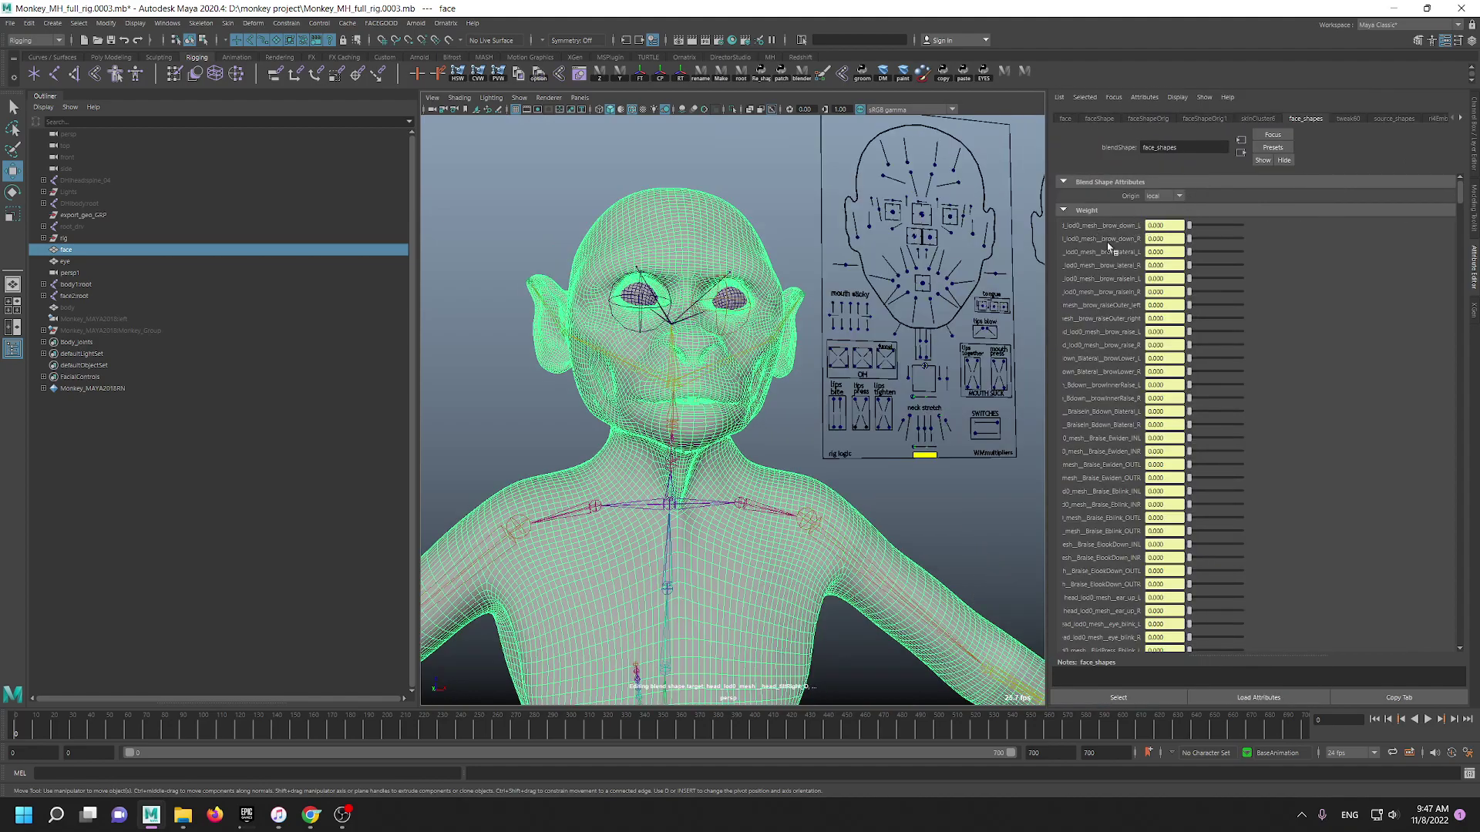
{"action": "left_click_drag", "start_coordinate": [1462, 206], "coordinate": [1339, 96]}
{"action": "left_click_drag", "start_coordinate": [1045, 328], "coordinate": [1189, 328]}
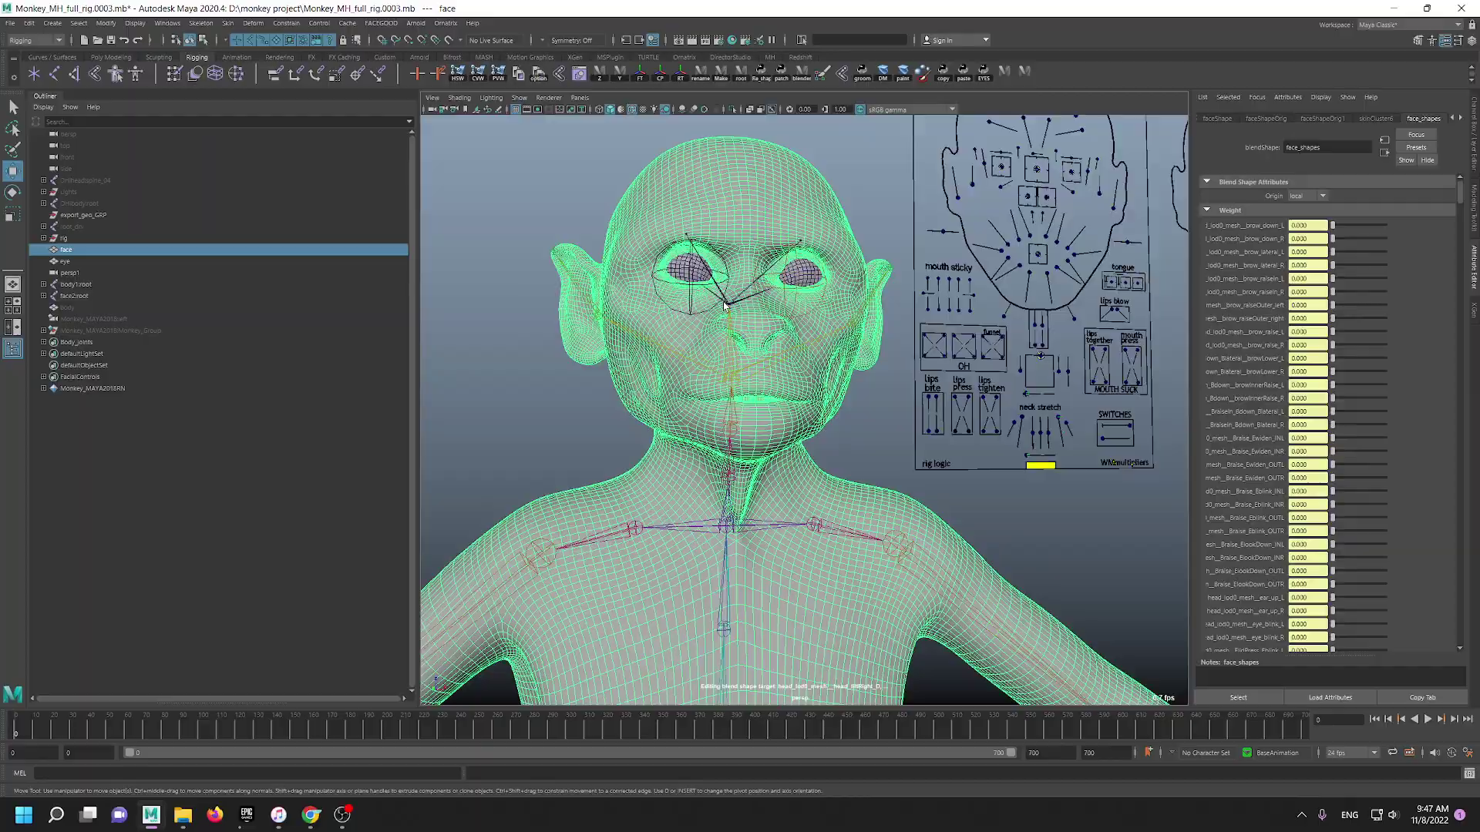
- Examine the face mesh closely around the eyes and ear, hiding the Attribute Editor for a larger view
{"action": "right_click_drag", "start_coordinate": [724, 225], "coordinate": [779, 317], "text": "alt"}
{"action": "left_click_drag", "start_coordinate": [779, 318], "coordinate": [832, 331], "text": "alt"}
{"action": "right_click_drag", "start_coordinate": [832, 331], "coordinate": [782, 264], "text": "alt"}
{"action": "mouse_move", "coordinate": [782, 264]}
{"action": "left_mouse_down", "text": "alt"}
{"action": "mouse_move", "coordinate": [885, 212]}
{"action": "mouse_move", "coordinate": [778, 247]}
{"action": "left_mouse_up", "text": "alt"}
{"action": "right_click_drag", "start_coordinate": [779, 247], "coordinate": [696, 317], "text": "alt"}
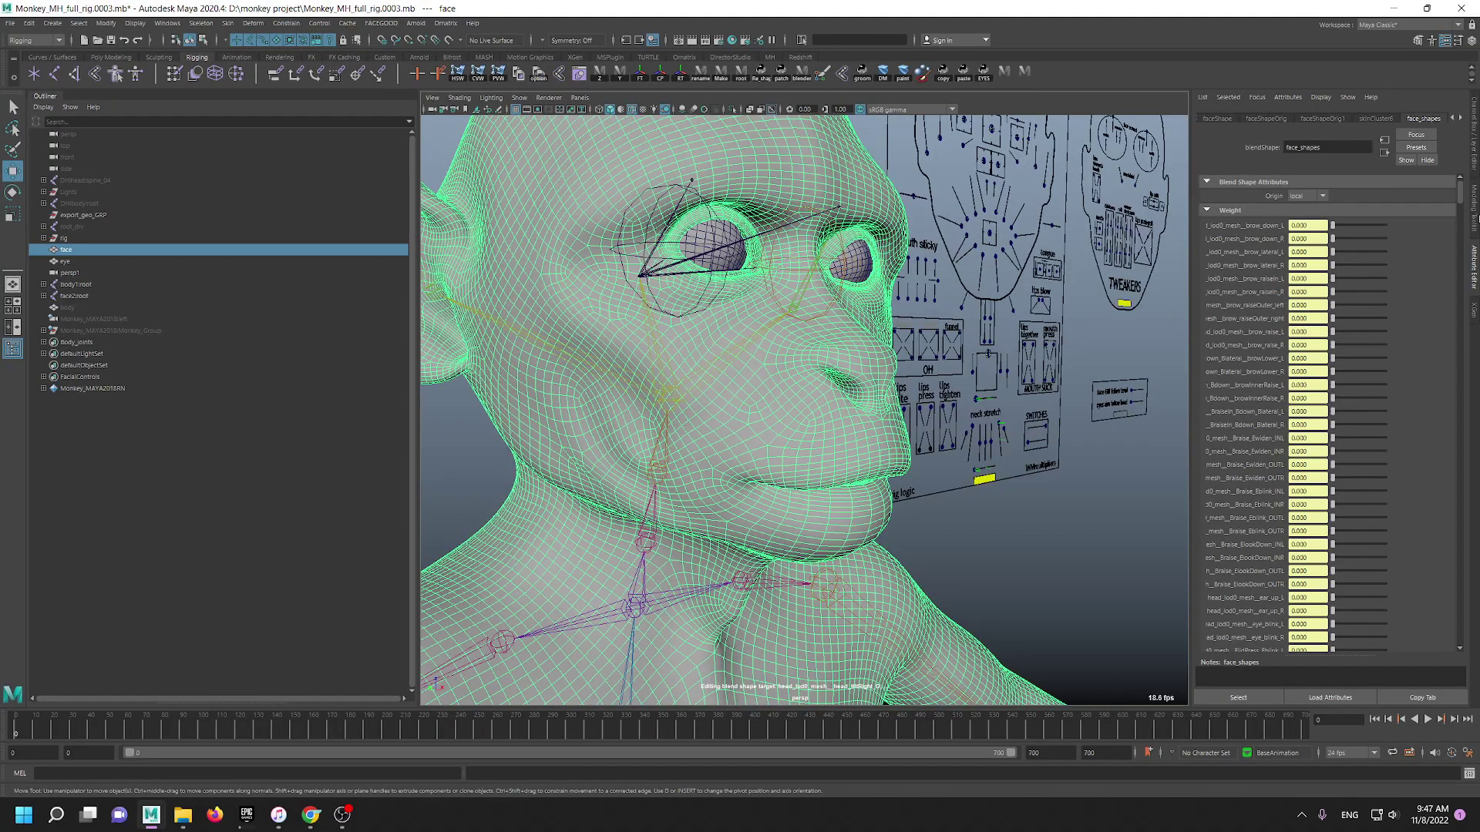
{"action": "left_click", "coordinate": [1472, 282]}
{"action": "right_click_drag", "start_coordinate": [1003, 443], "coordinate": [905, 418], "text": "alt"}
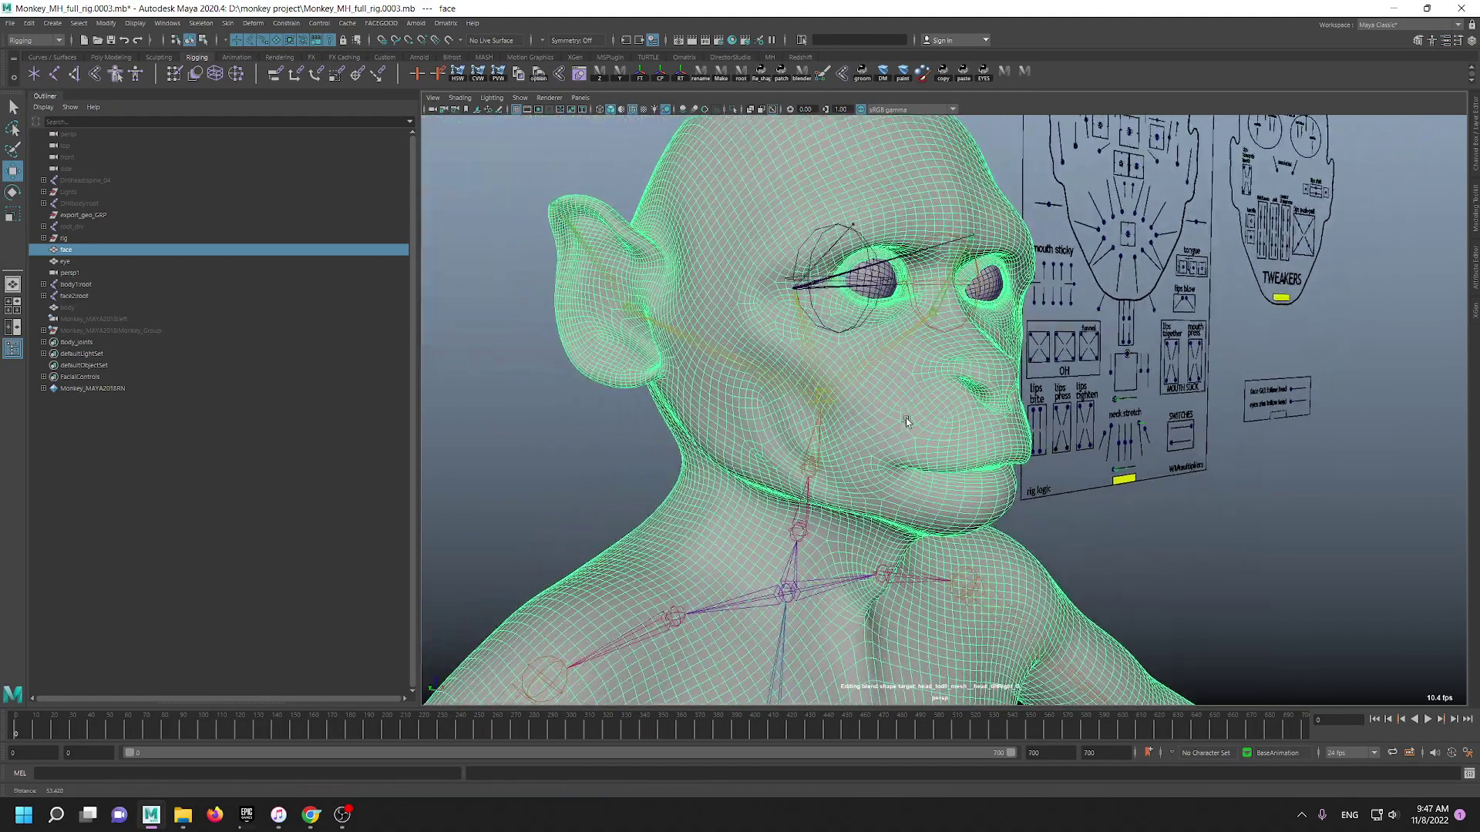
{"action": "left_click_drag", "start_coordinate": [905, 418], "coordinate": [862, 380], "text": "alt"}
{"action": "middle_click_drag", "start_coordinate": [862, 379], "coordinate": [1002, 383], "text": "alt"}
{"action": "right_click_drag", "start_coordinate": [1002, 383], "coordinate": [775, 325], "text": "alt"}
{"action": "left_click_drag", "start_coordinate": [775, 325], "coordinate": [856, 377], "text": "alt"}
{"action": "right_click_drag", "start_coordinate": [856, 378], "coordinate": [803, 331], "text": "alt"}
{"action": "left_click_drag", "start_coordinate": [802, 332], "coordinate": [997, 319], "text": "alt"}
{"action": "middle_click_drag", "start_coordinate": [997, 320], "coordinate": [860, 375], "text": "alt"}
{"action": "right_click_drag", "start_coordinate": [860, 376], "coordinate": [966, 511], "text": "alt"}
- Try rotating the FACIAL_R_Eye2 joint slightly, and undo the rotation
{"action": "left_click", "coordinate": [896, 427]}
{"action": "key", "text": "e"}
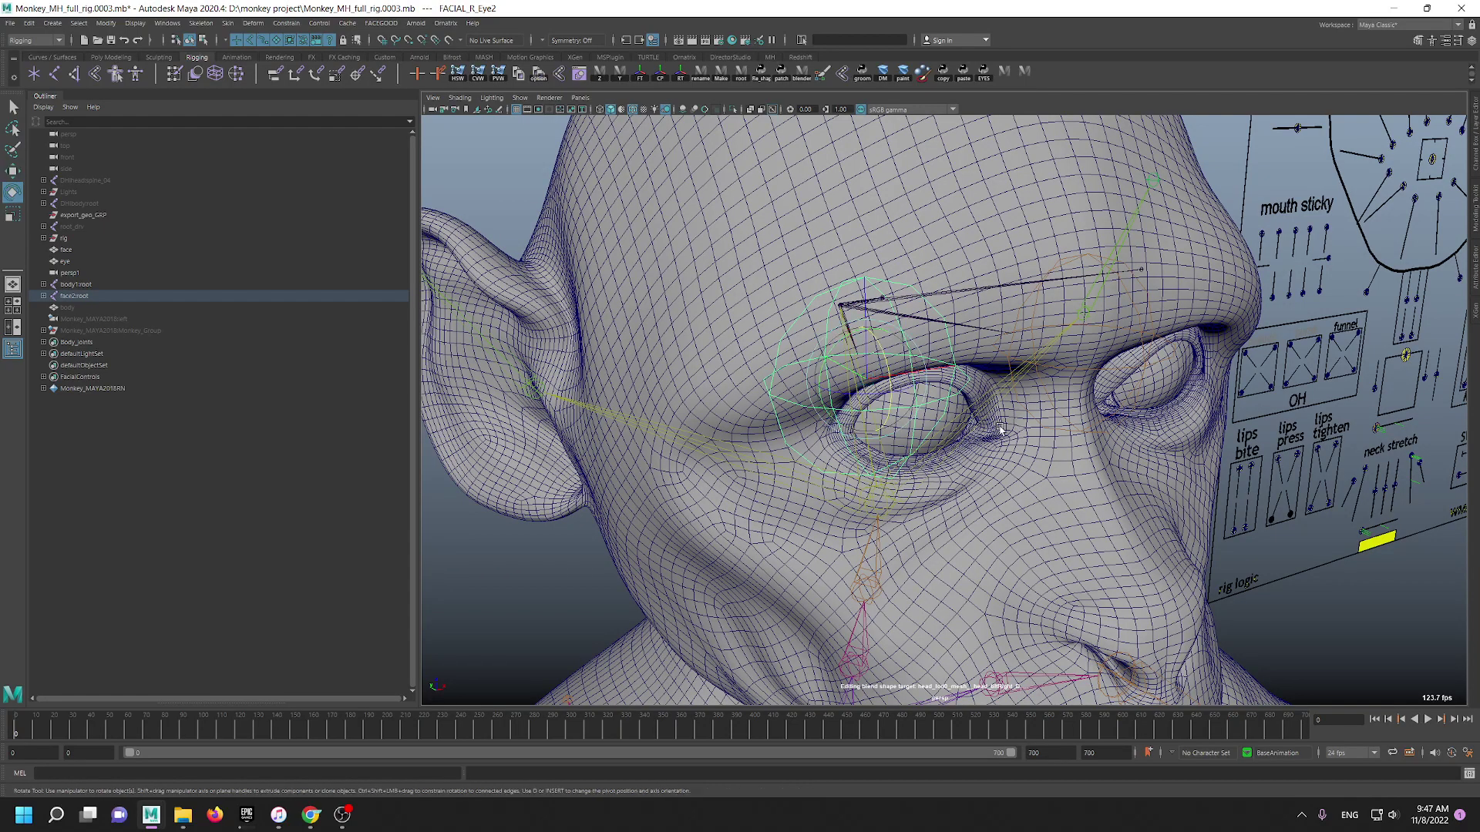
{"action": "mouse_move", "coordinate": [871, 396]}
{"action": "left_mouse_down"}
{"action": "mouse_move", "coordinate": [859, 399]}
{"action": "mouse_move", "coordinate": [870, 400]}
{"action": "left_mouse_up"}
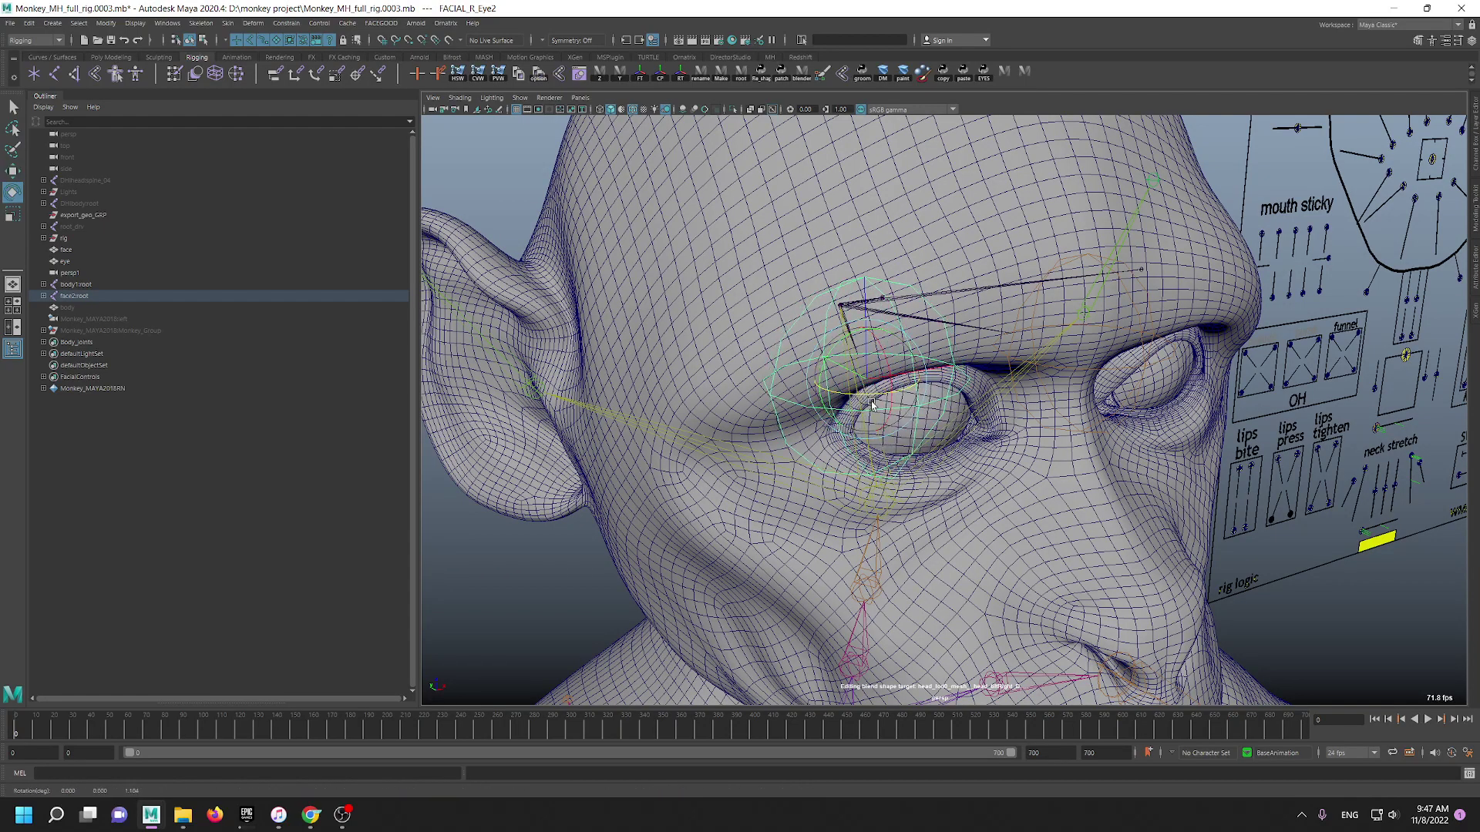
{"action": "key", "text": "ctrl+z"}
- Examine the FACIAL_R_Eye2 joint's placement relative to the eyeball and eyelids from the side, front and opposite side of the head
{"action": "right_click_drag", "start_coordinate": [870, 400], "coordinate": [840, 347], "text": "alt"}
{"action": "left_click_drag", "start_coordinate": [840, 347], "coordinate": [1135, 306], "text": "alt"}
{"action": "middle_click_drag", "start_coordinate": [1135, 306], "coordinate": [887, 388], "text": "alt"}
{"action": "right_click_drag", "start_coordinate": [886, 387], "coordinate": [935, 458], "text": "alt"}
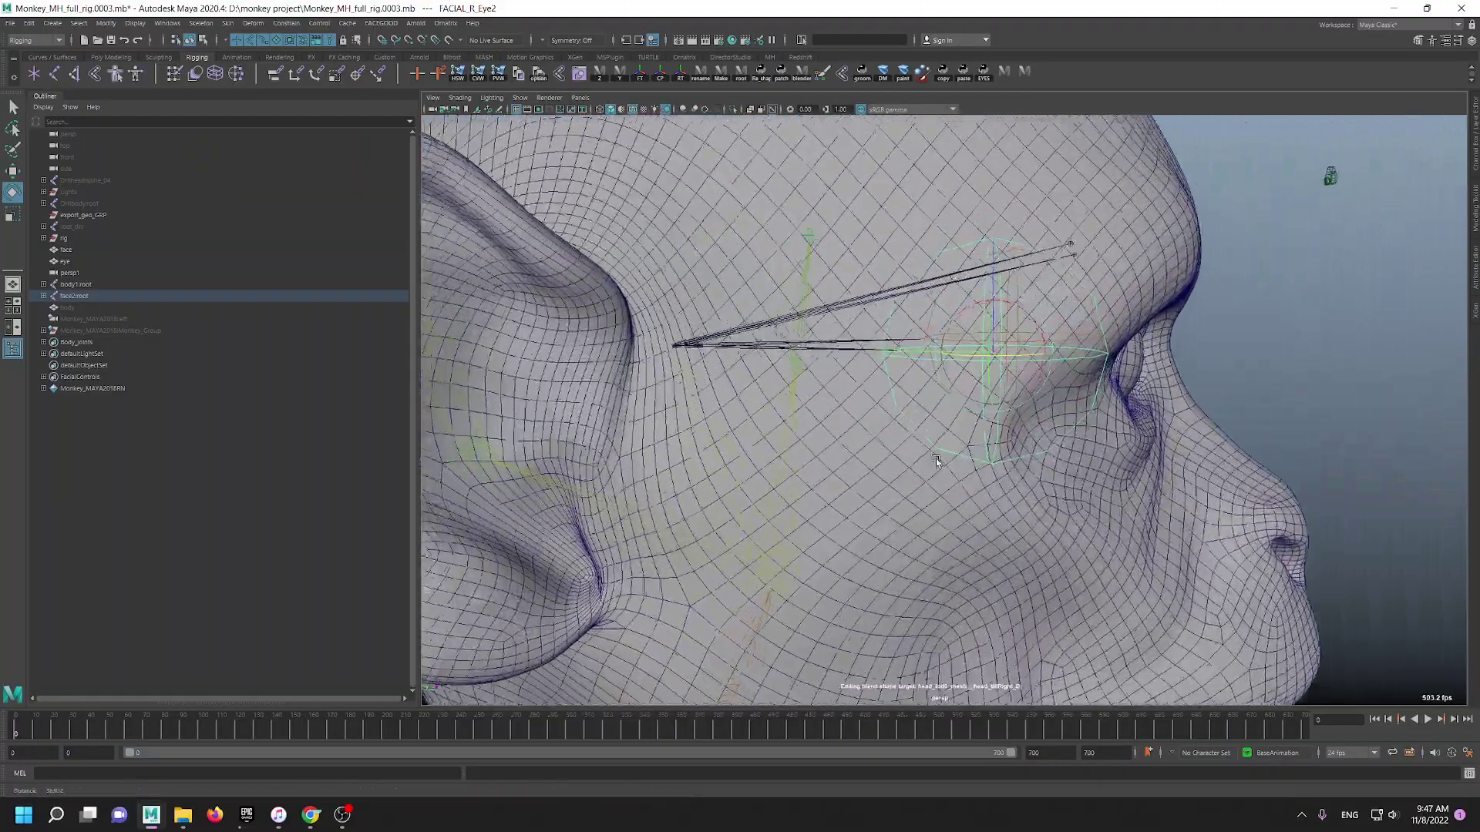
{"action": "left_click_drag", "start_coordinate": [935, 457], "coordinate": [887, 432], "text": "alt"}
{"action": "right_click_drag", "start_coordinate": [886, 432], "coordinate": [848, 428], "text": "alt"}
{"action": "mouse_move", "coordinate": [848, 427]}
{"action": "left_mouse_down", "text": "alt"}
{"action": "mouse_move", "coordinate": [896, 441]}
{"action": "mouse_move", "coordinate": [837, 444]}
{"action": "left_mouse_up", "text": "alt"}
{"action": "right_click_drag", "start_coordinate": [836, 444], "coordinate": [802, 425], "text": "alt"}
{"action": "middle_click_drag", "start_coordinate": [493, 343], "coordinate": [749, 393], "text": "alt"}
{"action": "right_click_drag", "start_coordinate": [750, 393], "coordinate": [909, 494], "text": "alt"}
{"action": "left_click_drag", "start_coordinate": [799, 359], "coordinate": [1172, 408], "text": "alt"}
{"action": "scroll", "coordinate": [933, 330], "scroll_direction": "up", "scroll_amount": 3}
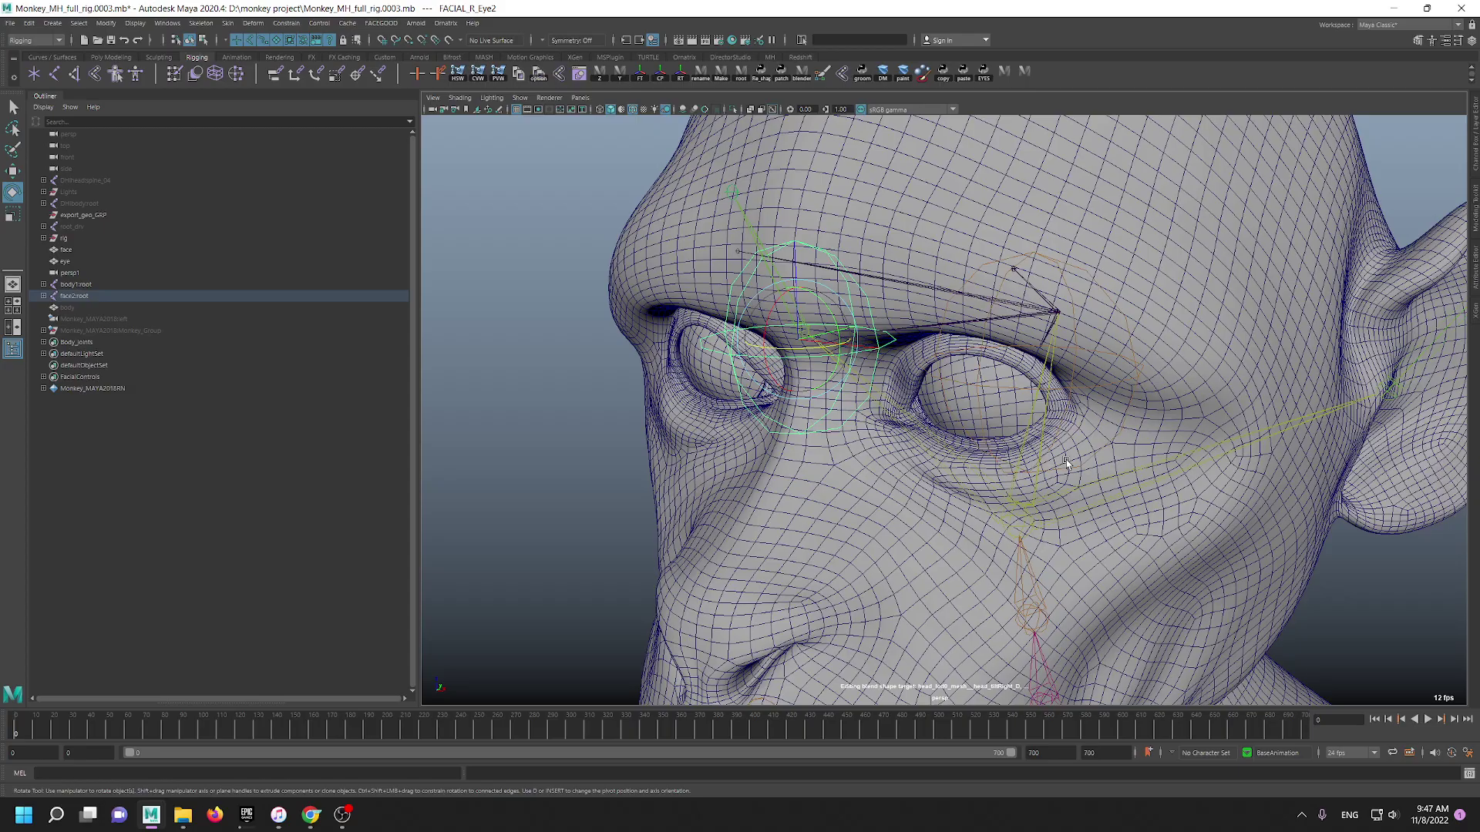
{"action": "left_click_drag", "start_coordinate": [974, 382], "coordinate": [950, 356], "text": "alt"}
{"action": "scroll", "coordinate": [950, 356], "scroll_direction": "down", "scroll_amount": 5}
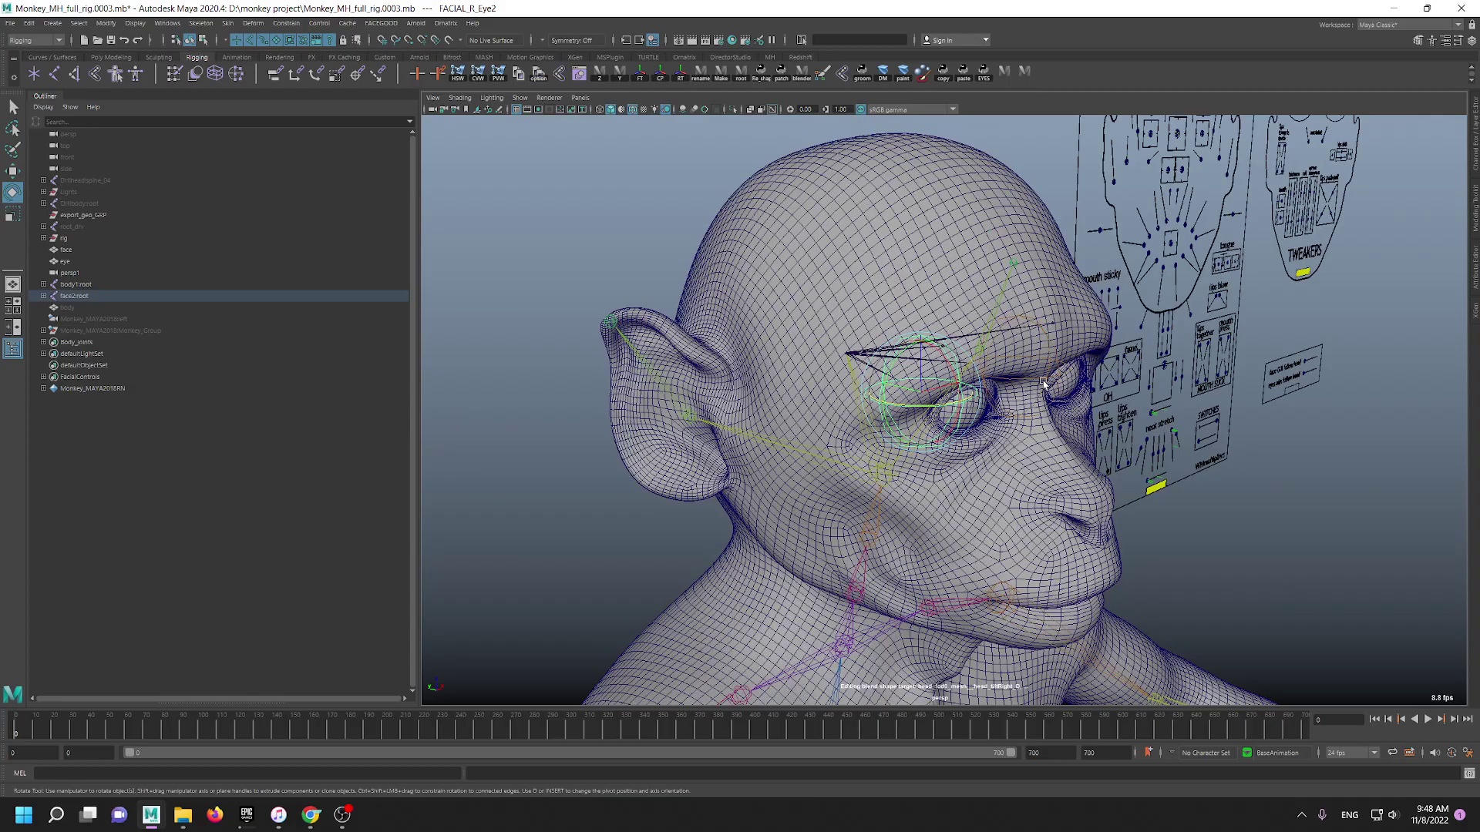
{"action": "scroll", "coordinate": [1044, 383], "scroll_direction": "up", "scroll_amount": 5}
{"action": "left_click_drag", "start_coordinate": [1044, 383], "coordinate": [1018, 353], "text": "alt"}
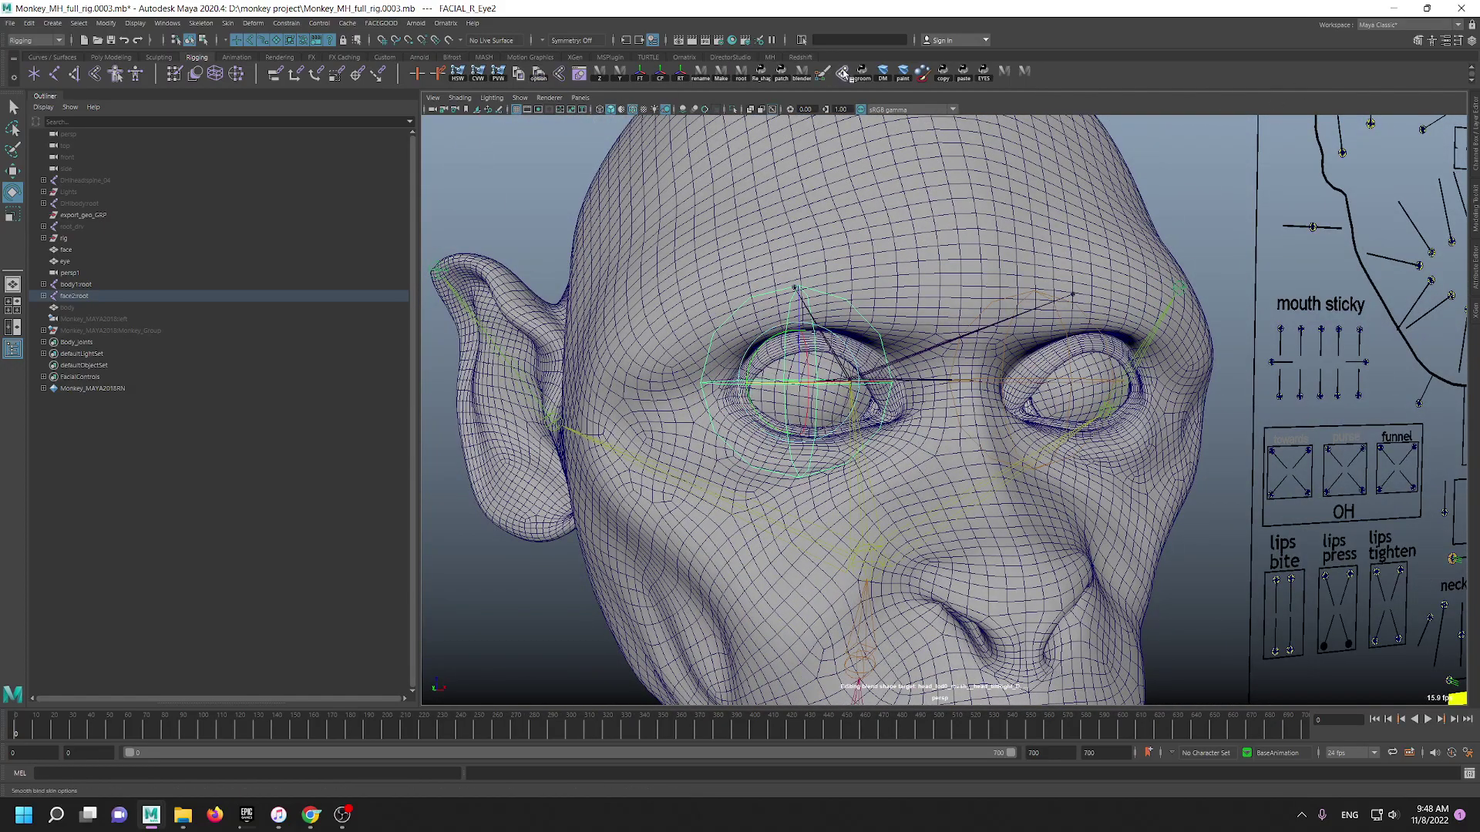
{"action": "scroll", "coordinate": [825, 339], "scroll_direction": "down", "scroll_amount": 5}
{"action": "left_click_drag", "start_coordinate": [825, 339], "coordinate": [895, 316], "text": "alt"}
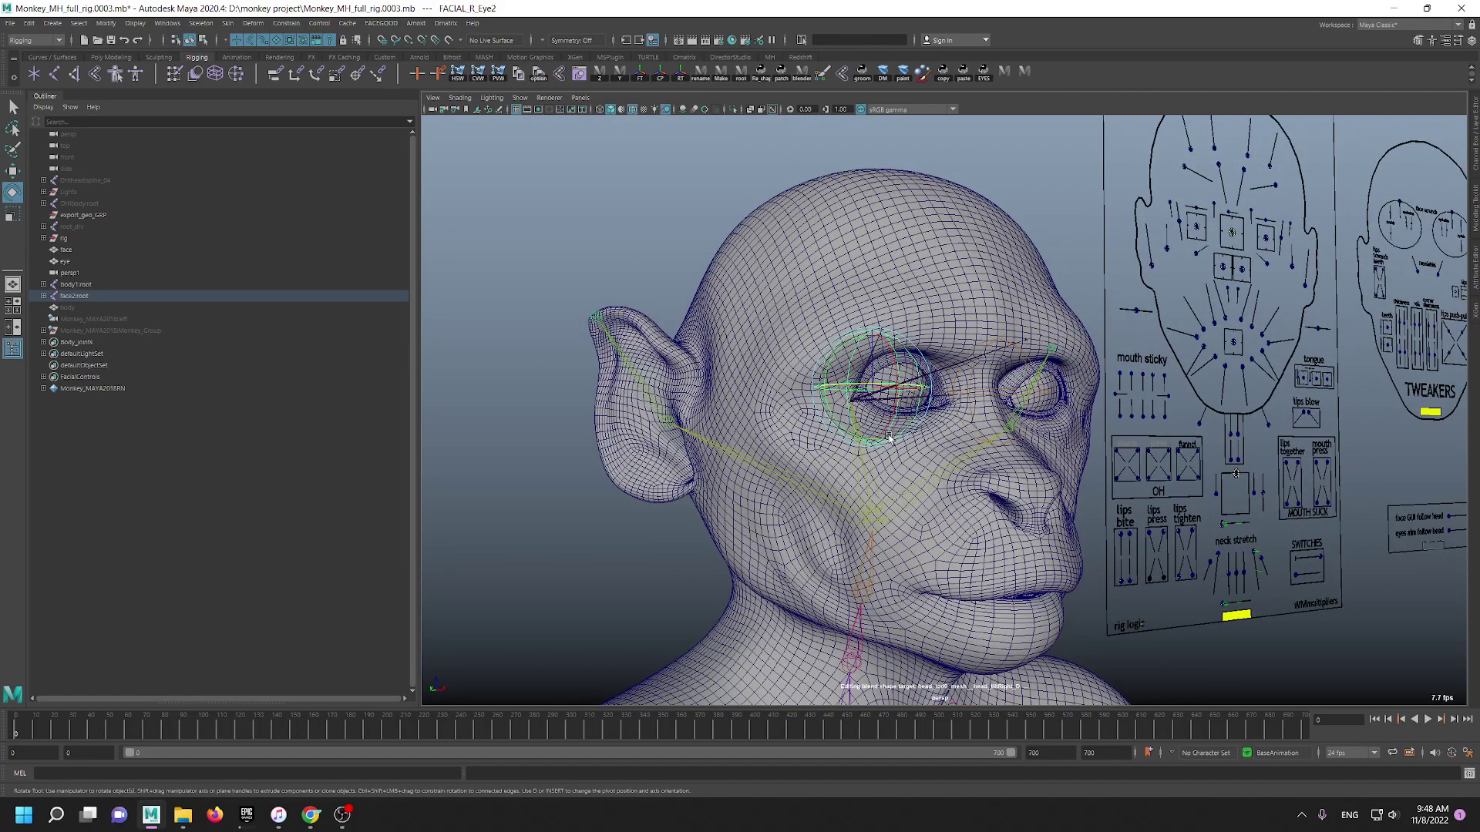
{"action": "scroll", "coordinate": [877, 293], "scroll_direction": "up", "scroll_amount": 5}
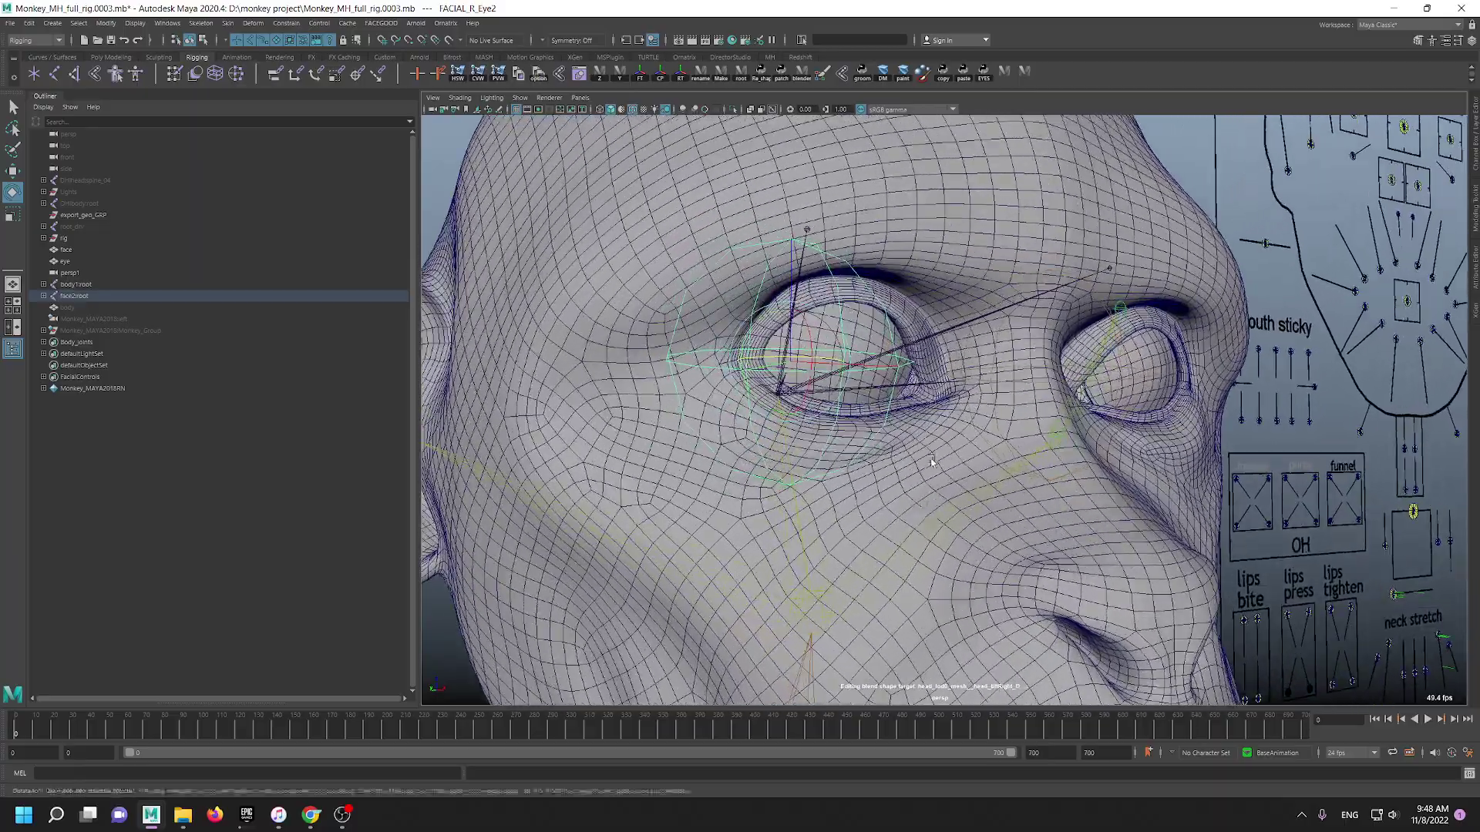
- Examine the monkey's whole head and upper body together with the facial control boards
{"action": "scroll", "coordinate": [1110, 436], "scroll_direction": "down", "scroll_amount": 5}
{"action": "left_click_drag", "start_coordinate": [1109, 437], "coordinate": [995, 493], "text": "alt"}
{"action": "middle_click_drag", "start_coordinate": [1068, 536], "coordinate": [1086, 413], "text": "alt"}
{"action": "scroll", "coordinate": [1087, 415], "scroll_direction": "down", "scroll_amount": 4}
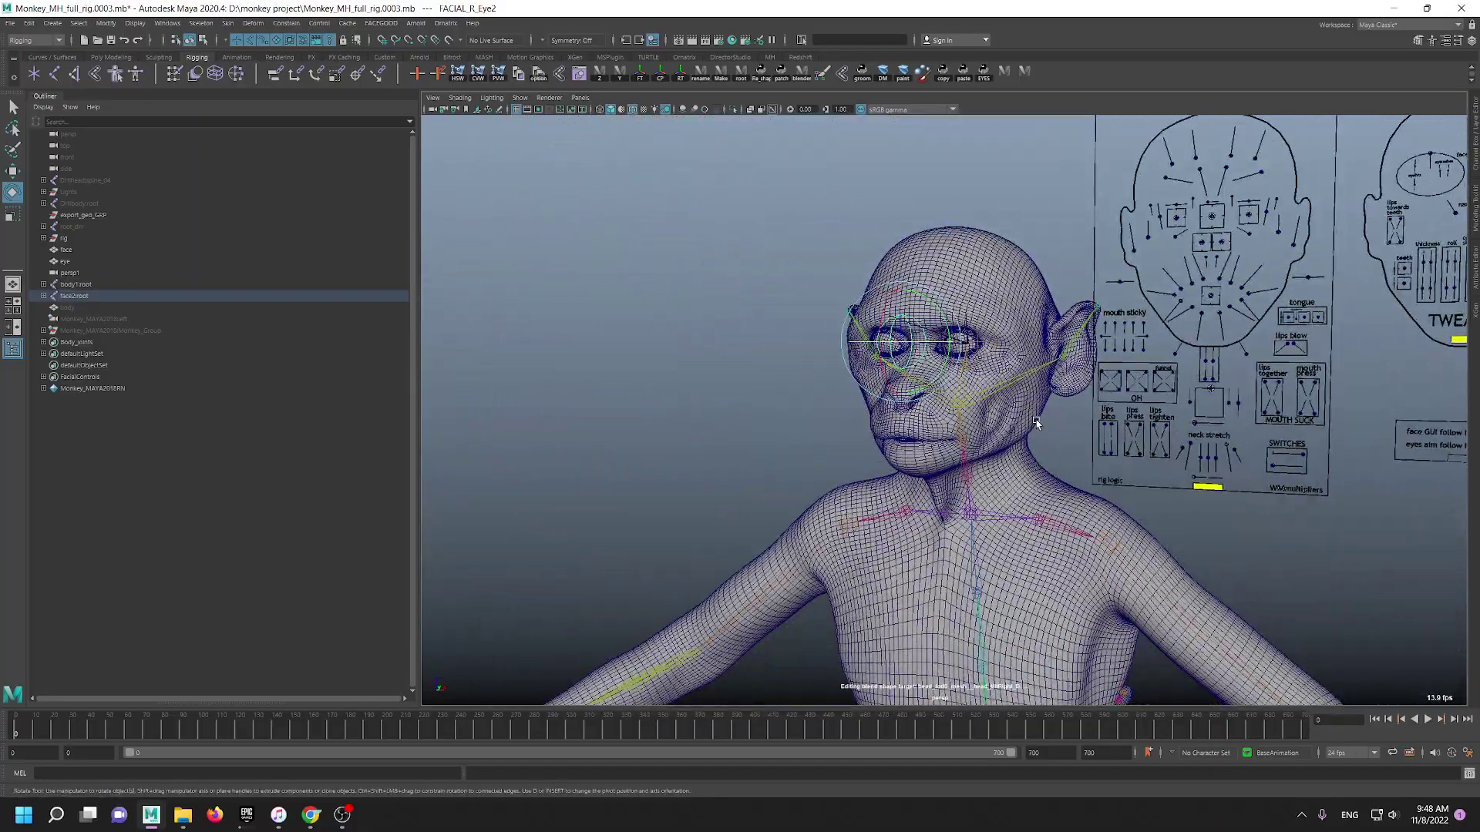
{"action": "middle_click_drag", "start_coordinate": [762, 317], "coordinate": [717, 274], "text": "alt"}
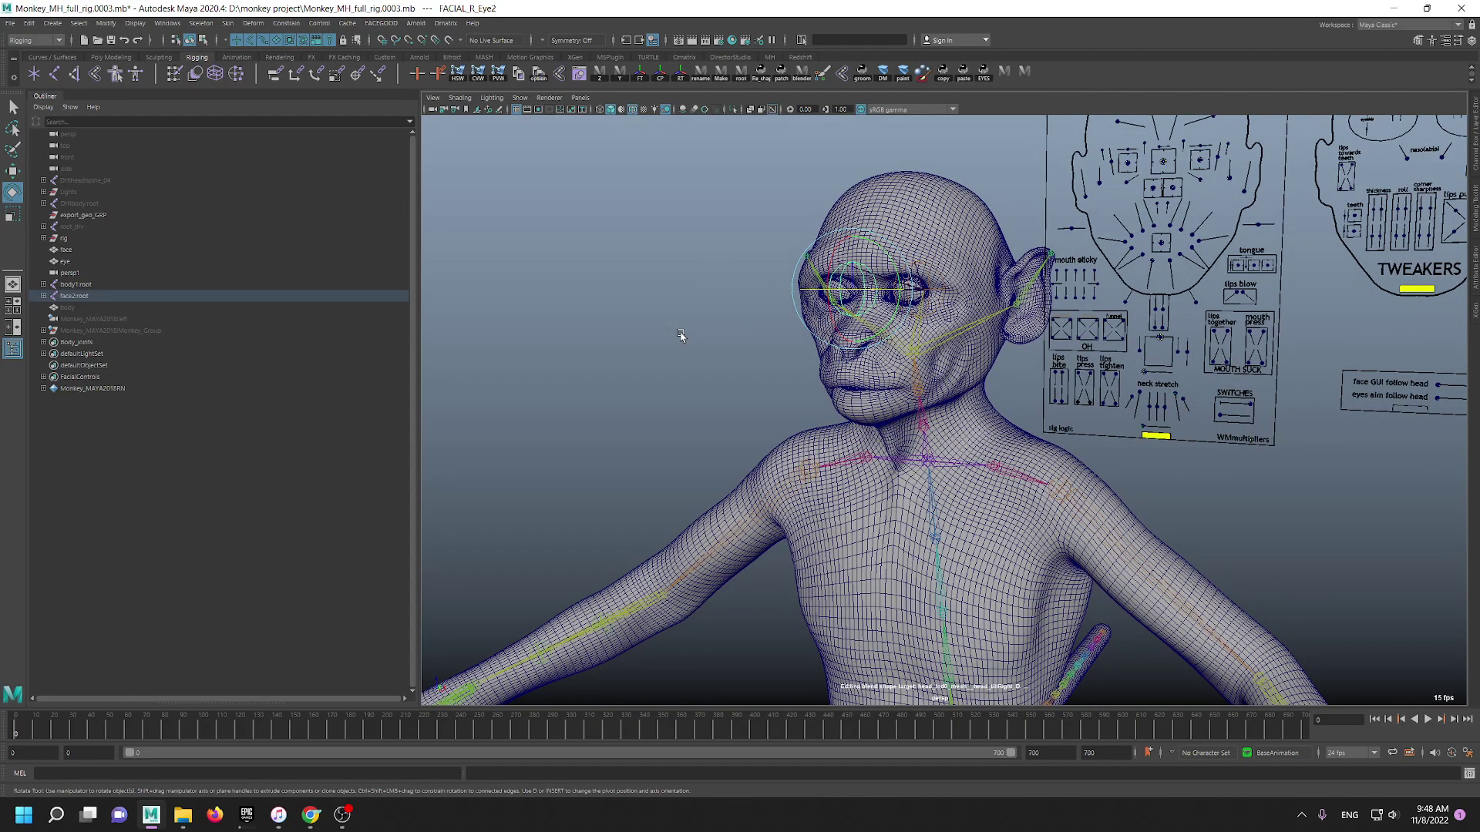
{"action": "left_click_drag", "start_coordinate": [636, 482], "coordinate": [703, 504], "text": "alt"}
{"action": "scroll", "coordinate": [703, 505], "scroll_direction": "up", "scroll_amount": 5}
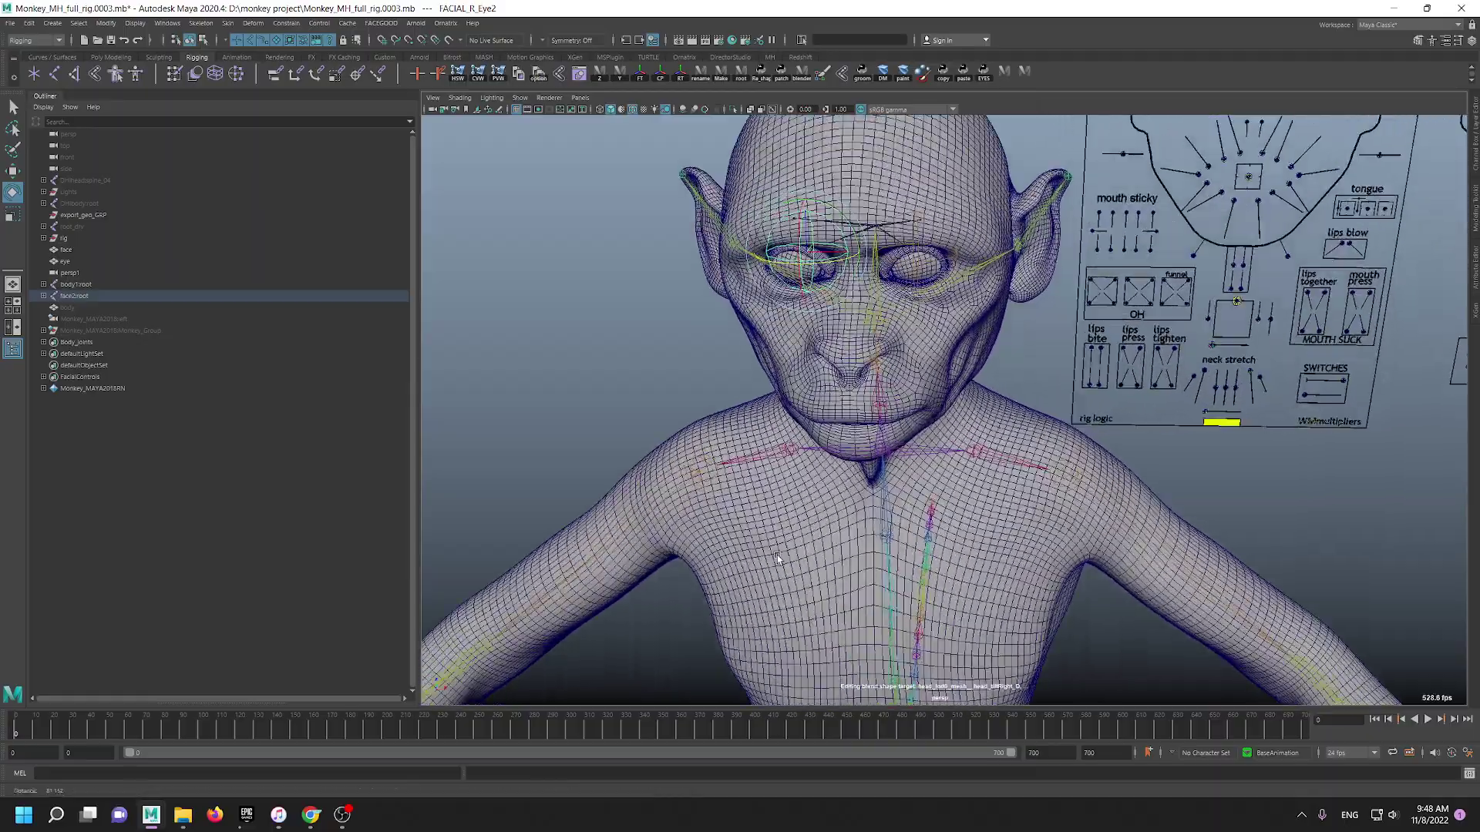
{"action": "middle_click_drag", "start_coordinate": [712, 354], "coordinate": [713, 407], "text": "alt"}
{"action": "left_click_drag", "start_coordinate": [712, 406], "coordinate": [1138, 519], "text": "alt"}
{"action": "scroll", "coordinate": [753, 423], "scroll_direction": "down", "scroll_amount": 5}
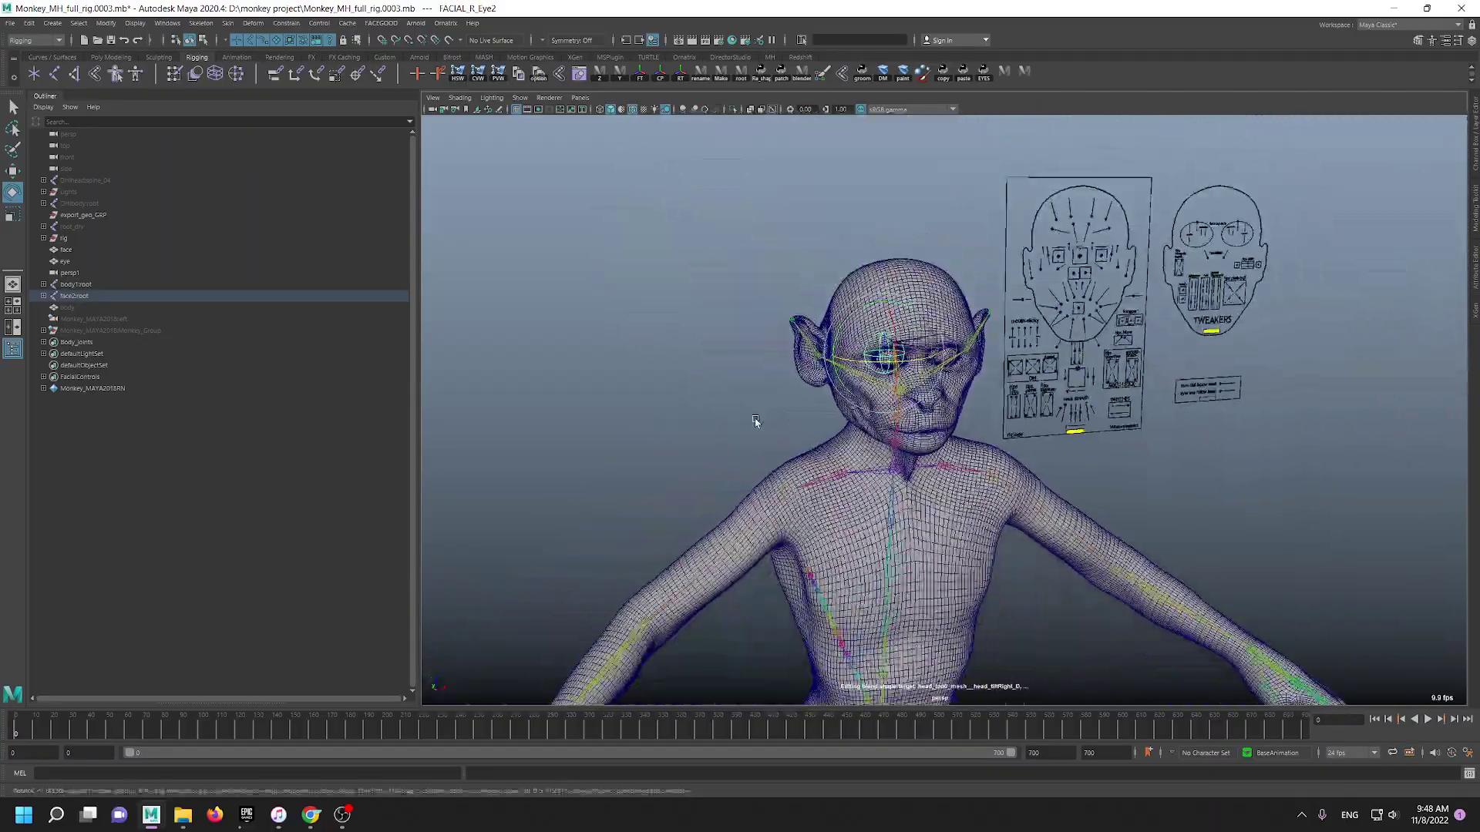
- Select the face skeleton's head joint and examine the eye and ear joints branching from it in a side close-up
{"action": "left_click_drag", "start_coordinate": [753, 423], "coordinate": [724, 328], "text": "alt"}
{"action": "scroll", "coordinate": [1013, 563], "scroll_direction": "up", "scroll_amount": 5}
{"action": "scroll", "coordinate": [1030, 521], "scroll_direction": "down", "scroll_amount": 5}
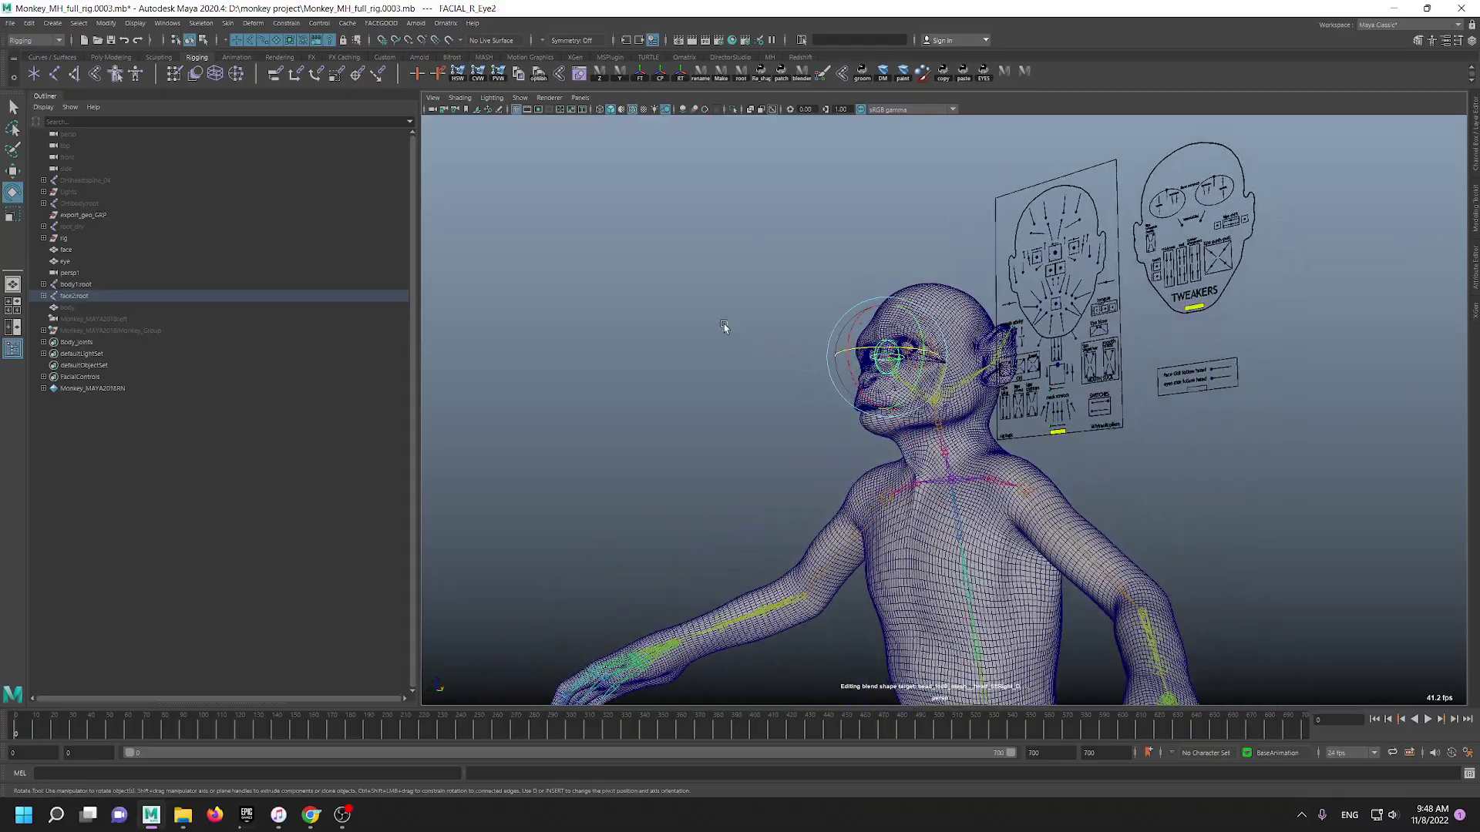
{"action": "scroll", "coordinate": [724, 328], "scroll_direction": "up", "scroll_amount": 4}
{"action": "left_click", "coordinate": [914, 376]}
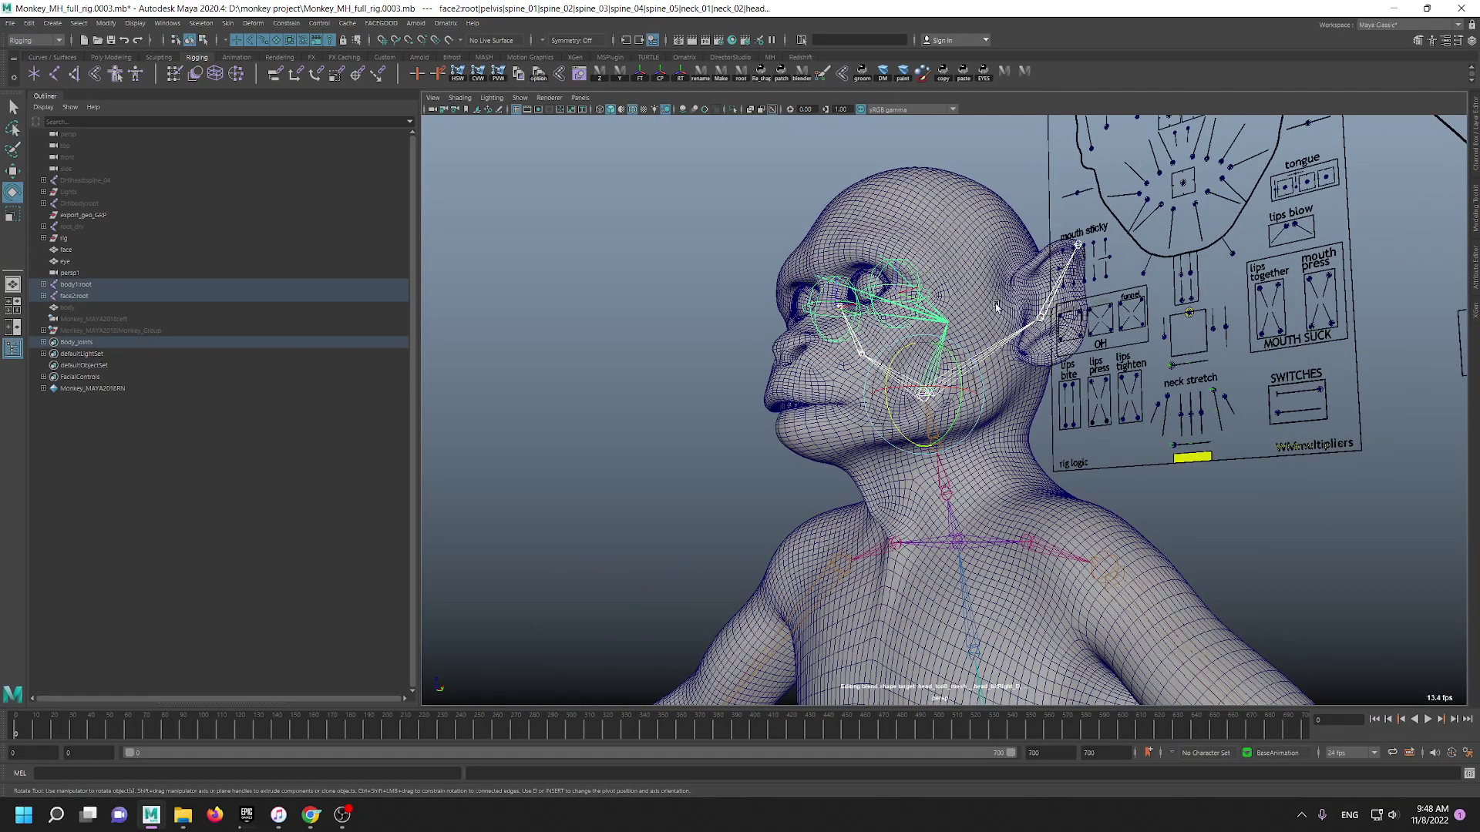
{"action": "right_click_drag", "start_coordinate": [798, 282], "coordinate": [973, 302], "text": "alt"}
{"action": "left_click_drag", "start_coordinate": [972, 302], "coordinate": [1004, 333], "text": "alt"}
{"action": "scroll", "coordinate": [1096, 484], "scroll_direction": "down", "scroll_amount": 5}
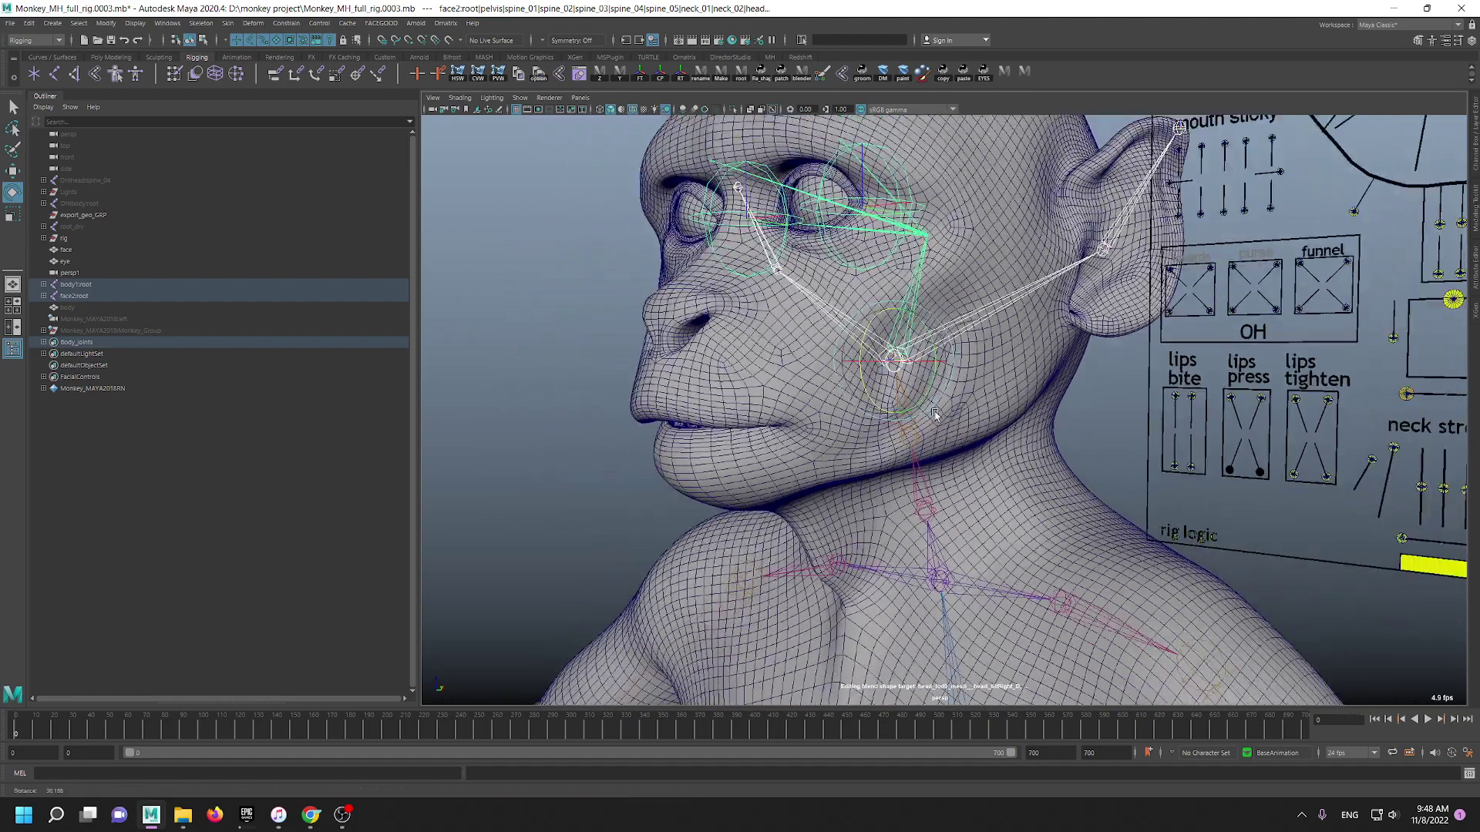
{"action": "left_click", "coordinate": [562, 419]}
{"action": "left_click", "coordinate": [846, 330]}
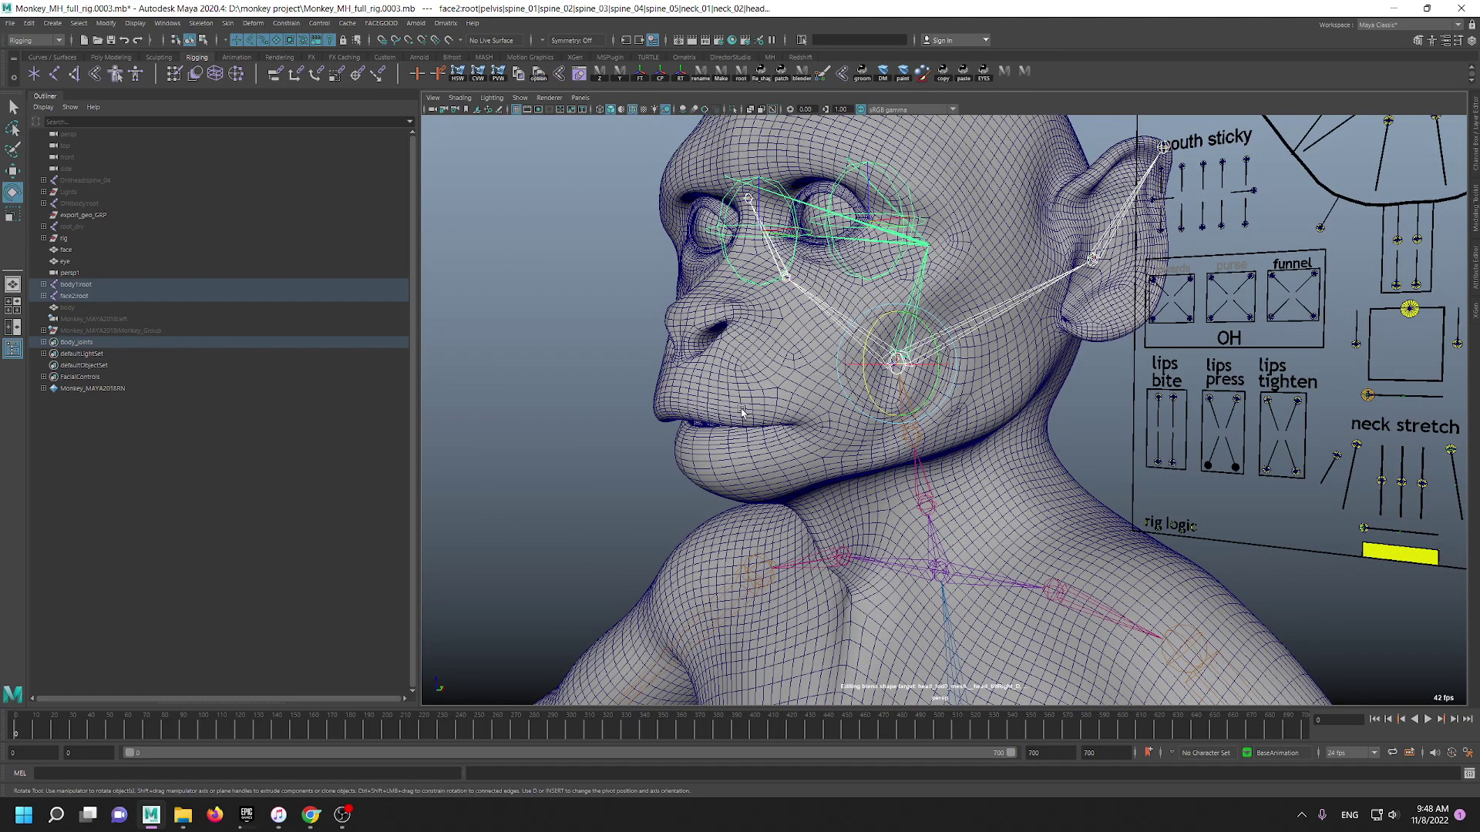
{"action": "left_click", "coordinate": [522, 388]}
{"action": "left_click", "coordinate": [956, 333]}
- Select the body and face root joints and examine the complete skeleton inside the full monkey body
{"action": "right_click_drag", "start_coordinate": [1201, 378], "coordinate": [1122, 372], "text": "alt"}
{"action": "middle_click_drag", "start_coordinate": [1122, 371], "coordinate": [1188, 199], "text": "alt"}
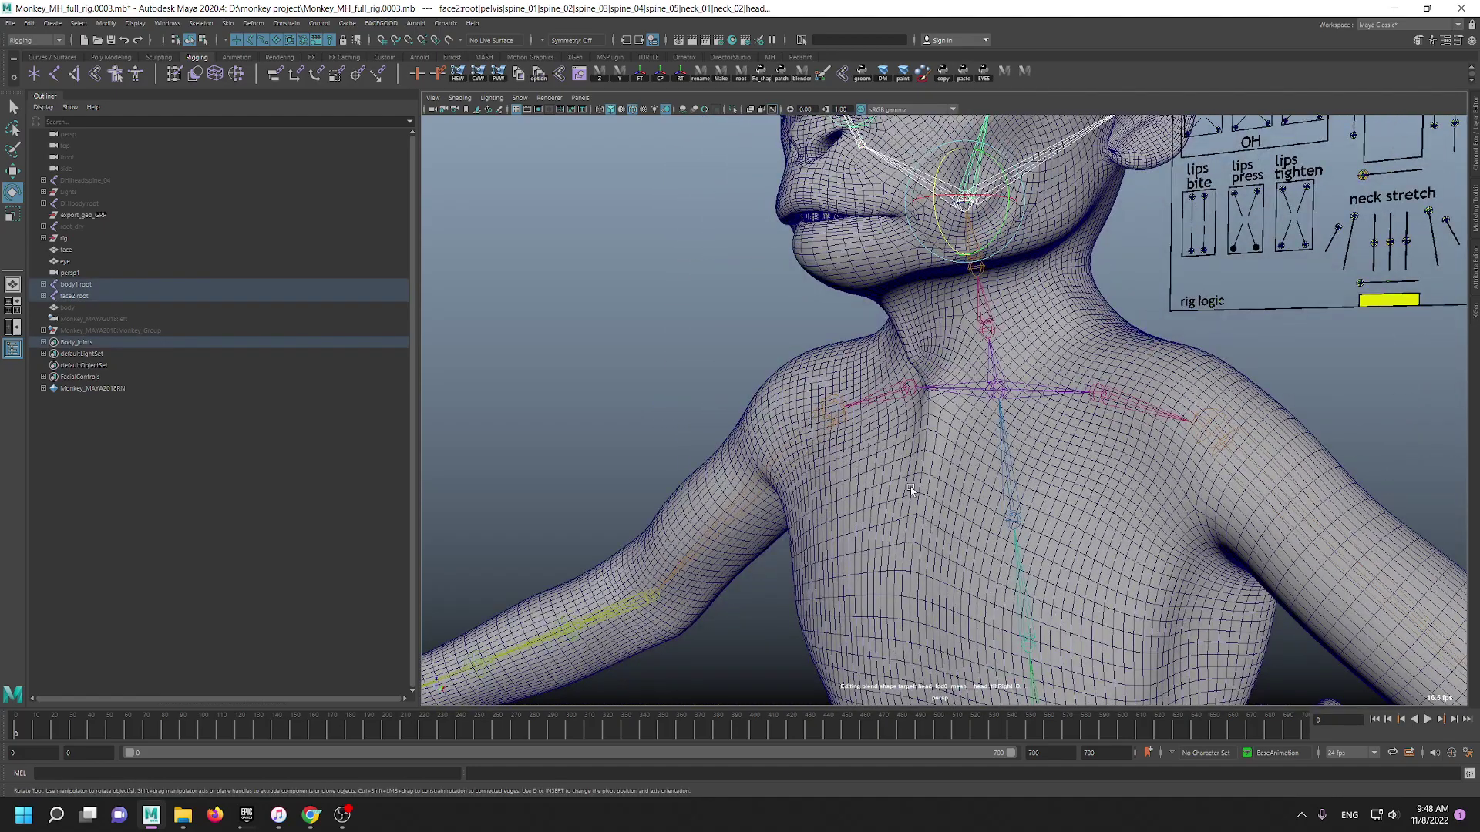
{"action": "left_click_drag", "start_coordinate": [911, 490], "coordinate": [1040, 467]}
{"action": "right_click_drag", "start_coordinate": [1041, 467], "coordinate": [891, 539], "text": "alt"}
{"action": "middle_click_drag", "start_coordinate": [891, 539], "coordinate": [868, 331], "text": "alt"}
{"action": "left_click_drag", "start_coordinate": [1041, 509], "coordinate": [956, 394], "text": "alt"}
{"action": "right_click_drag", "start_coordinate": [1057, 542], "coordinate": [640, 413], "text": "alt"}
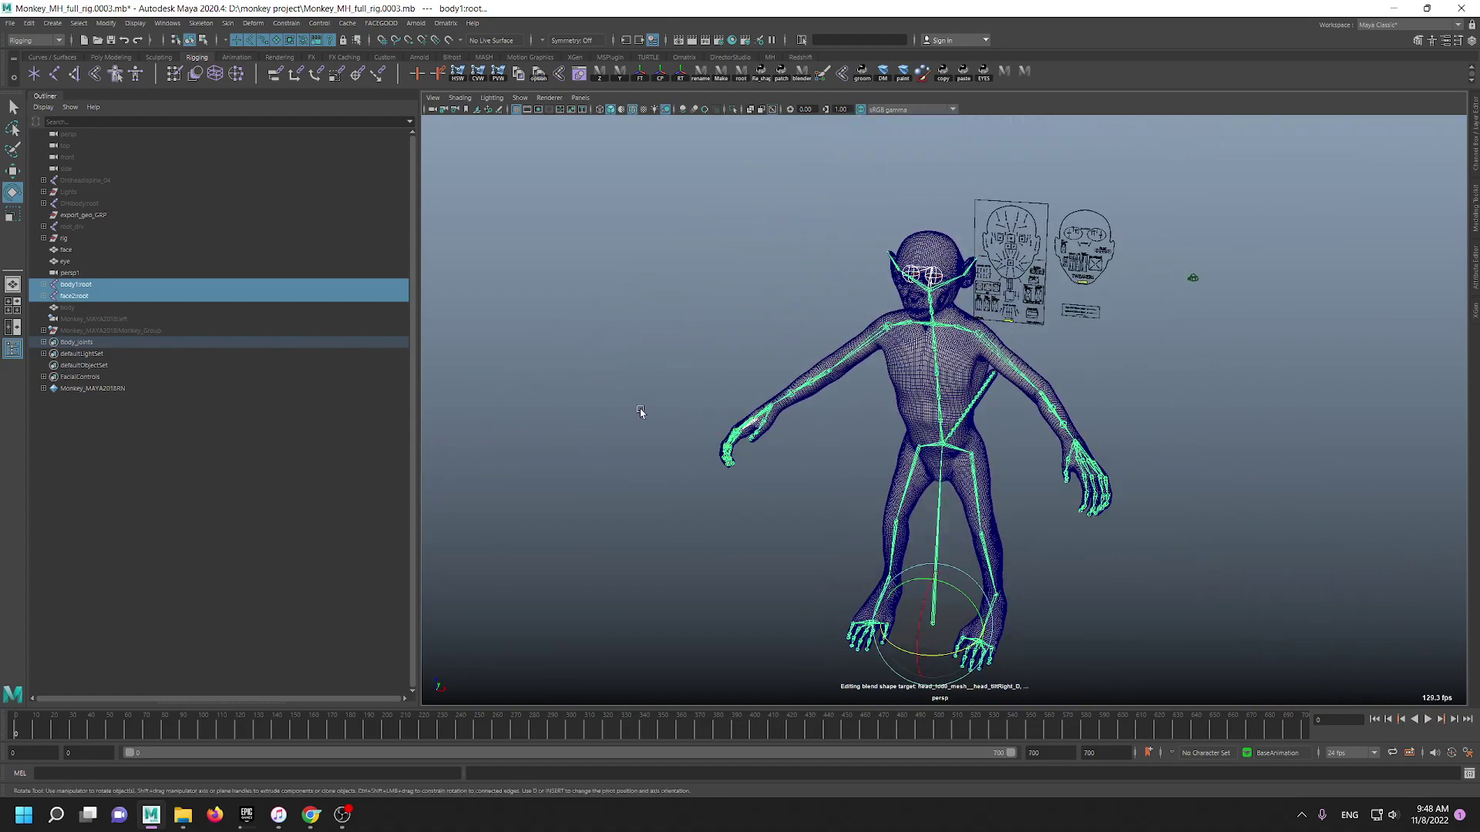
- Try rotating the left thigh joint, and undo the rotation
{"action": "left_click_drag", "start_coordinate": [640, 413], "coordinate": [733, 413], "text": "alt"}
{"action": "right_click_drag", "start_coordinate": [733, 413], "coordinate": [876, 591], "text": "alt"}
{"action": "left_click_drag", "start_coordinate": [875, 591], "coordinate": [973, 512], "text": "alt"}
{"action": "left_click", "coordinate": [973, 514]}
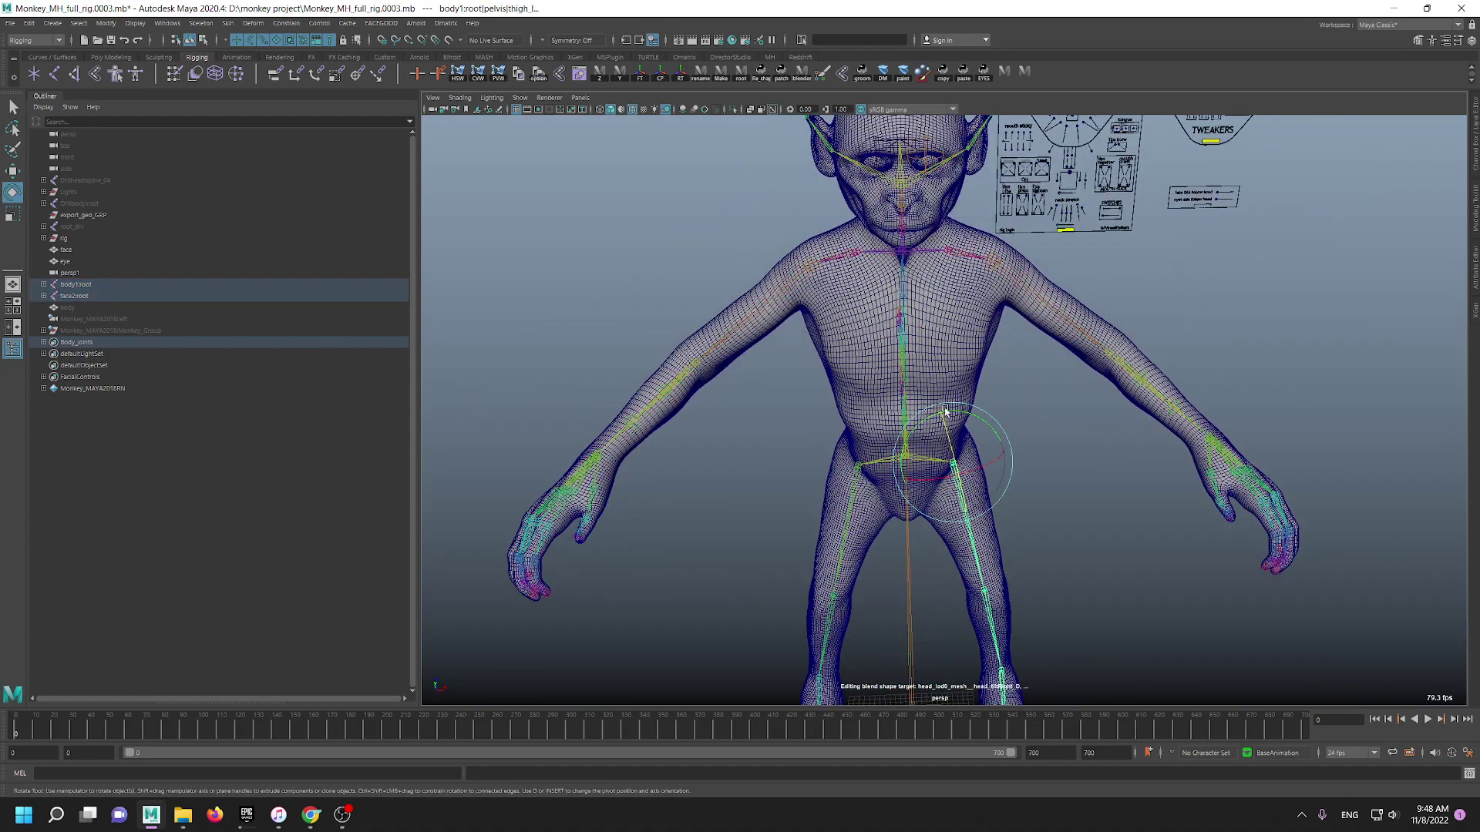
{"action": "left_click_drag", "start_coordinate": [1001, 436], "coordinate": [829, 485]}
{"action": "key", "text": "ctrl+z"}
- Select the left leg's joints down to the foot and examine their placement inside the leg and foot meshes
{"action": "middle_click_drag", "start_coordinate": [830, 486], "coordinate": [871, 291], "text": "alt"}
{"action": "right_click_drag", "start_coordinate": [872, 290], "coordinate": [1026, 478], "text": "alt"}
{"action": "left_click_drag", "start_coordinate": [1026, 504], "coordinate": [973, 527]}
{"action": "left_click_drag", "start_coordinate": [1043, 576], "coordinate": [964, 476], "text": "alt"}
{"action": "middle_click_drag", "start_coordinate": [964, 476], "coordinate": [958, 347], "text": "alt"}
{"action": "left_click_drag", "start_coordinate": [944, 420], "coordinate": [1005, 480], "text": "alt"}
{"action": "left_click", "coordinate": [930, 459]}
{"action": "left_click_drag", "start_coordinate": [888, 404], "coordinate": [898, 308], "text": "alt"}
{"action": "right_click_drag", "start_coordinate": [873, 319], "coordinate": [1019, 594], "text": "alt"}
{"action": "left_click_drag", "start_coordinate": [1019, 594], "coordinate": [873, 490], "text": "alt"}
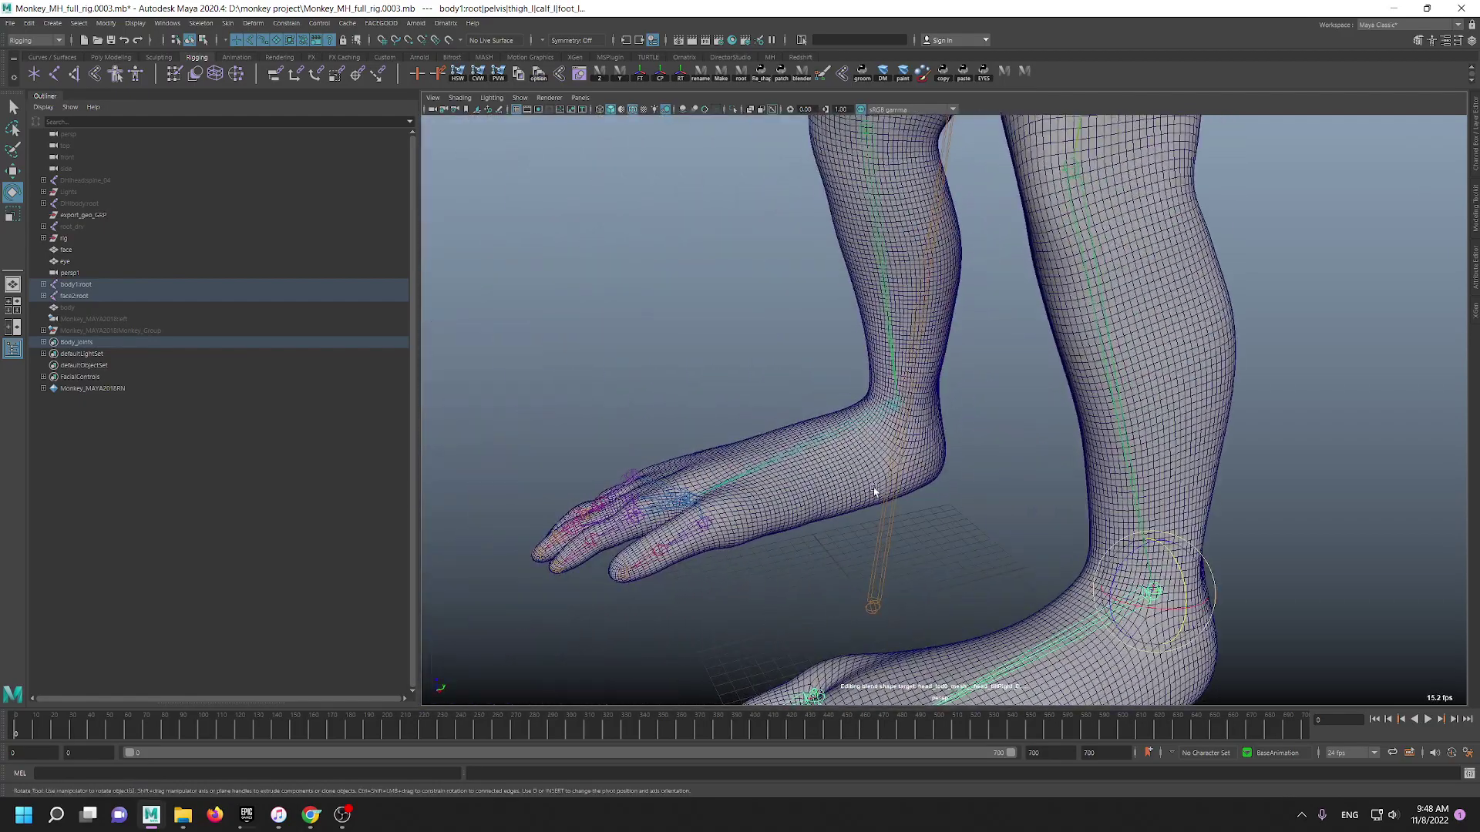
- Examine the pelvis, spine and clavicle joints within the torso, from the hips up to the neck
{"action": "left_click_drag", "start_coordinate": [935, 425], "coordinate": [928, 505], "text": "alt"}
{"action": "right_click_drag", "start_coordinate": [928, 505], "coordinate": [716, 262], "text": "alt"}
{"action": "left_click_drag", "start_coordinate": [717, 231], "coordinate": [823, 238], "text": "alt"}
{"action": "middle_click_drag", "start_coordinate": [780, 209], "coordinate": [833, 432], "text": "alt"}
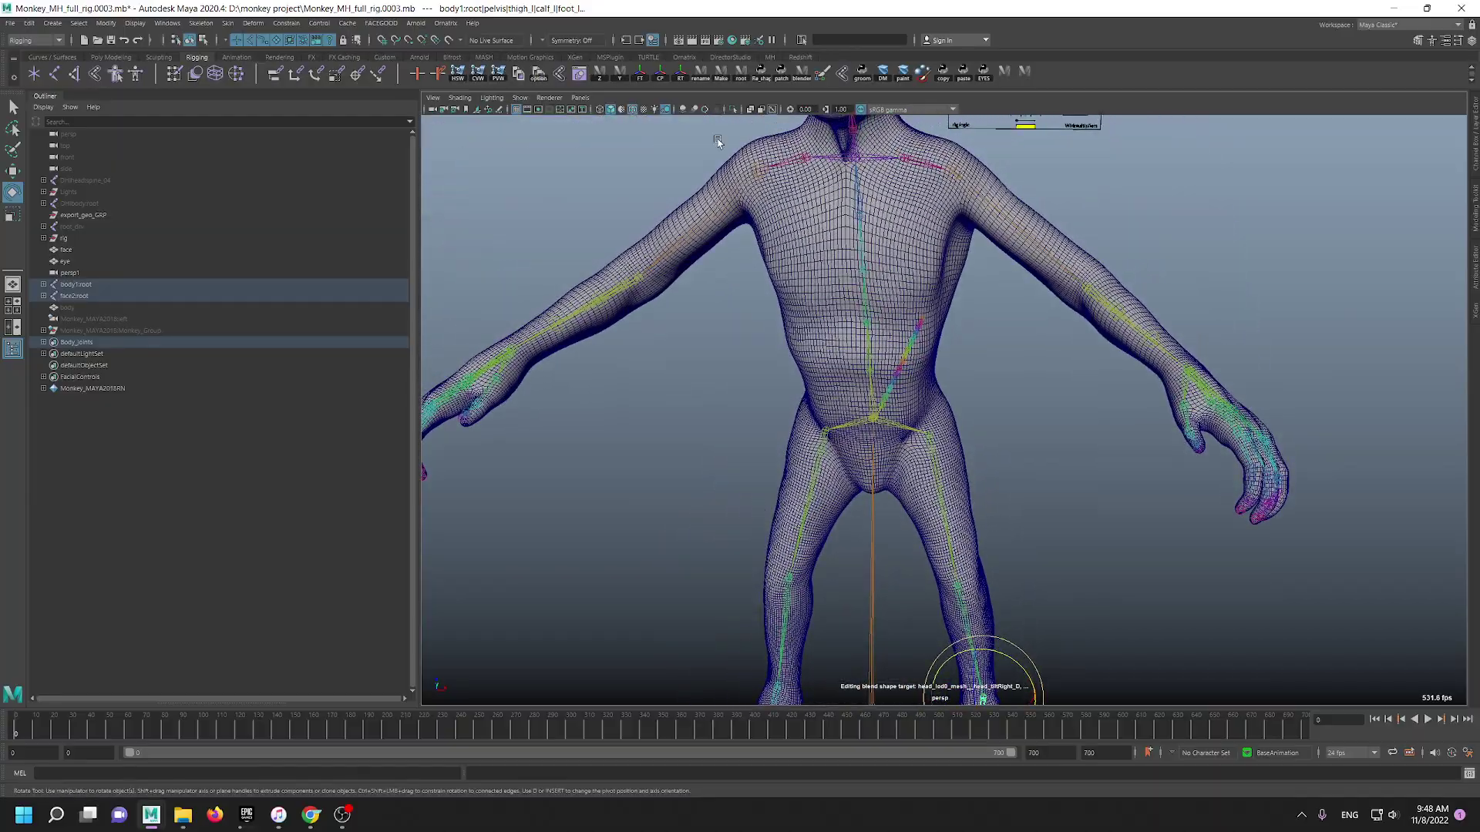
{"action": "right_click_drag", "start_coordinate": [717, 139], "coordinate": [964, 442], "text": "alt"}
{"action": "middle_click_drag", "start_coordinate": [756, 277], "coordinate": [871, 470], "text": "alt"}
{"action": "right_click_drag", "start_coordinate": [871, 470], "coordinate": [759, 405], "text": "alt"}
{"action": "left_click_drag", "start_coordinate": [759, 405], "coordinate": [896, 278], "text": "alt"}
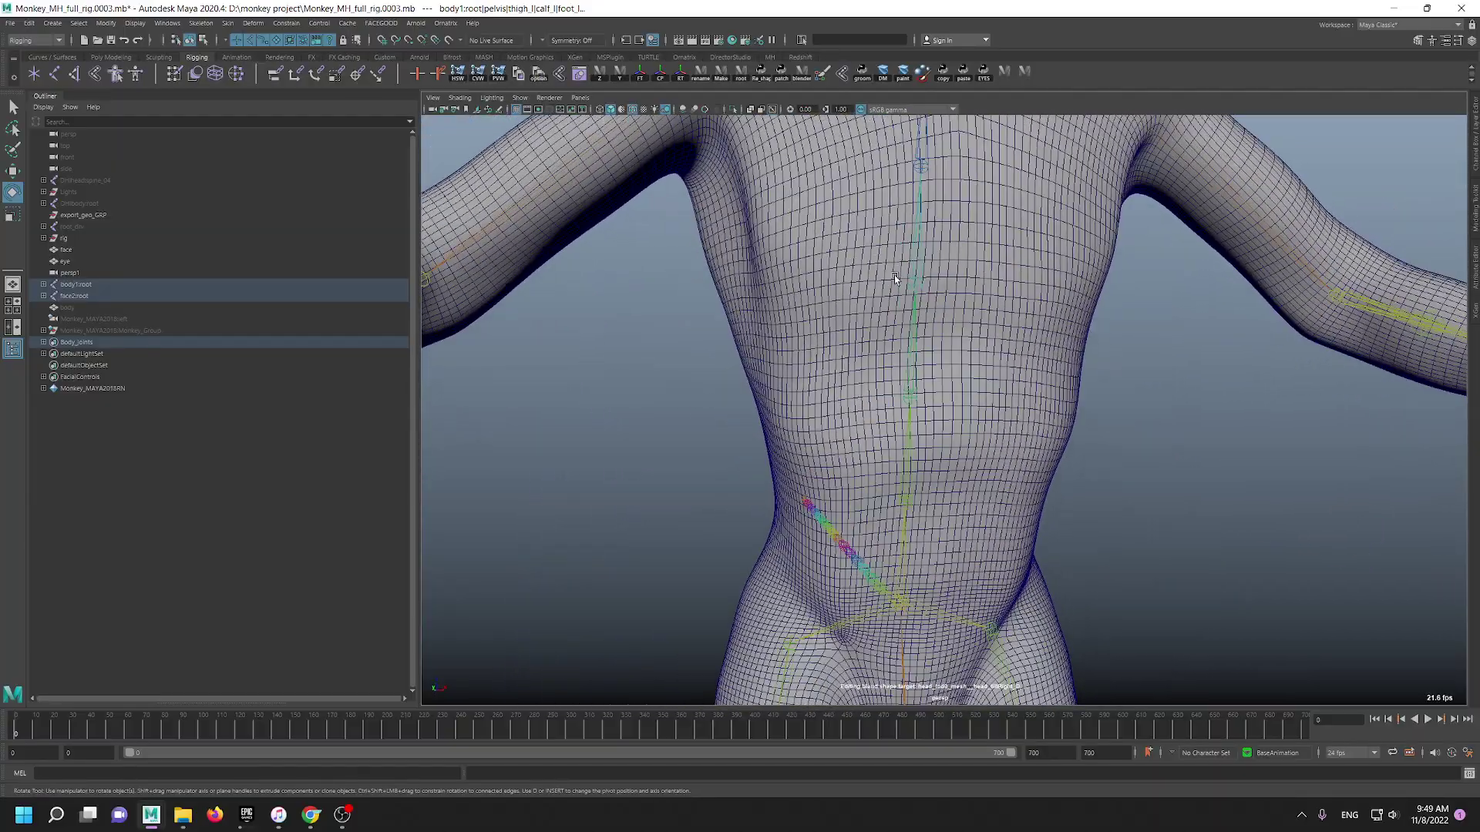
{"action": "middle_click_drag", "start_coordinate": [895, 278], "coordinate": [927, 434], "text": "alt"}
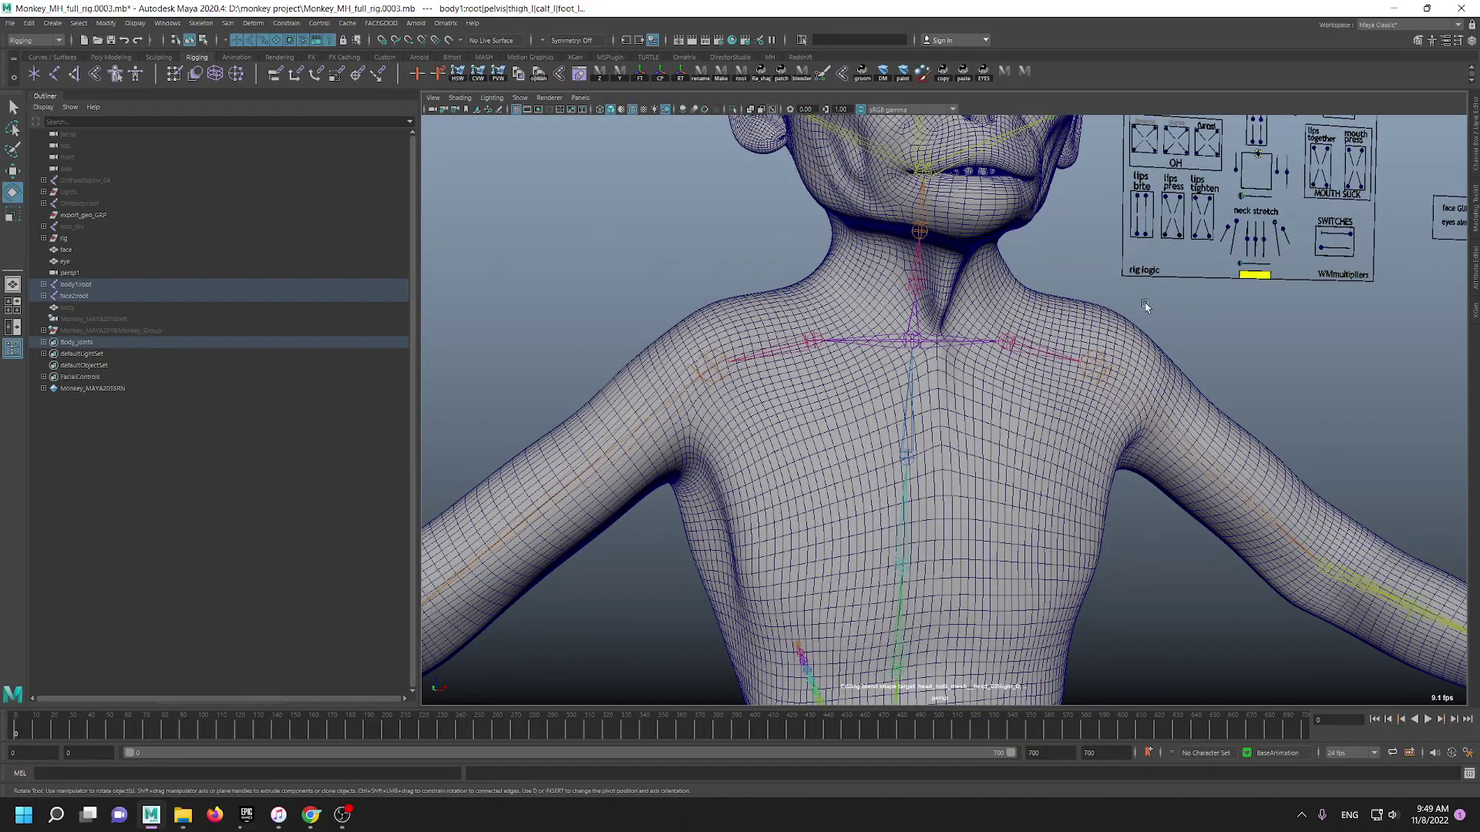
{"action": "left_click_drag", "start_coordinate": [717, 362], "coordinate": [881, 430], "text": "alt"}
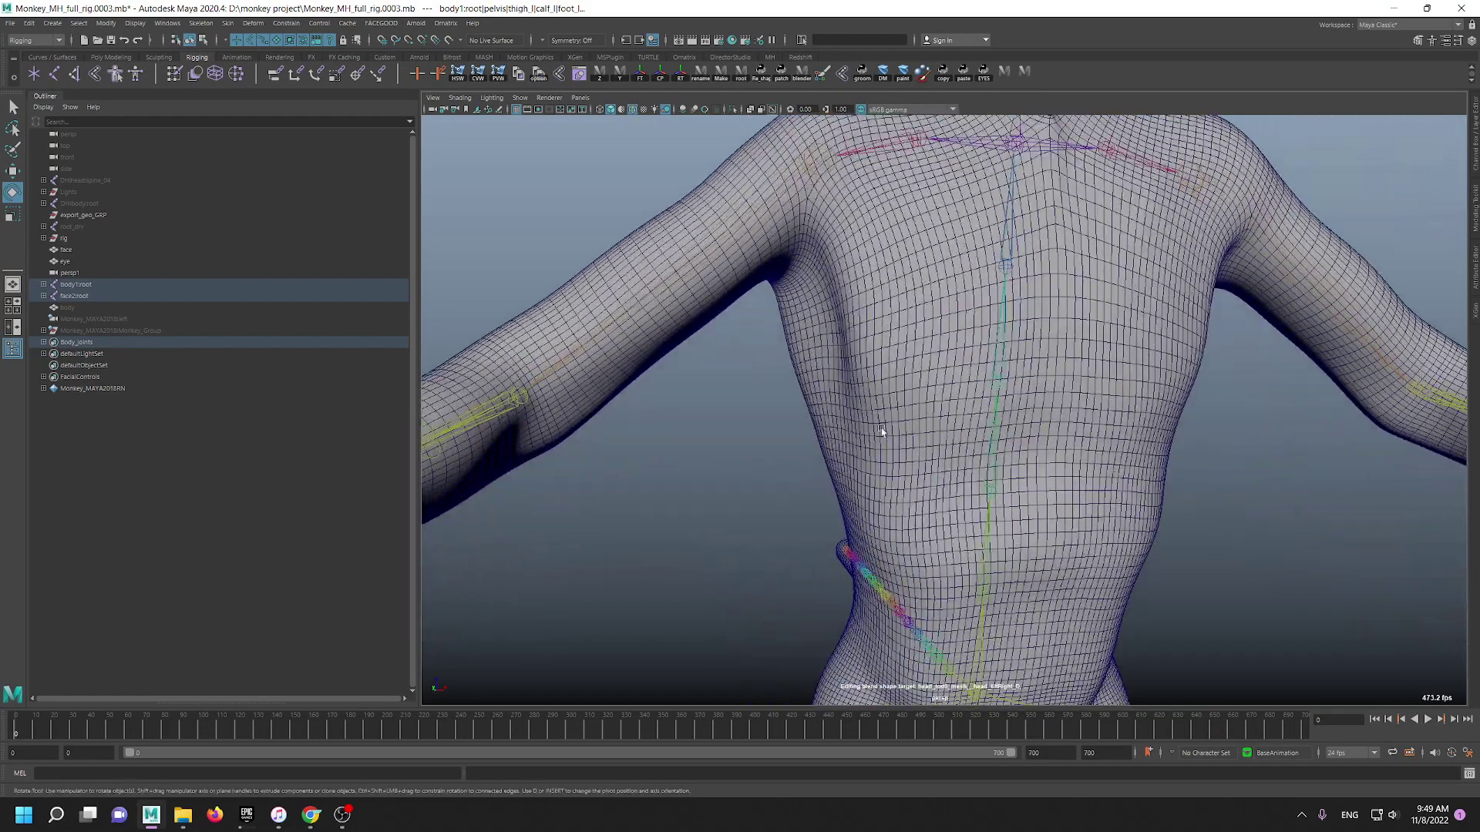
- Select the right hand joint to highlight its finger joints in the mesh, and clear the selection
{"action": "right_click_drag", "start_coordinate": [882, 429], "coordinate": [598, 443], "text": "alt"}
{"action": "left_click_drag", "start_coordinate": [598, 443], "coordinate": [598, 449], "text": "alt"}
{"action": "middle_click_drag", "start_coordinate": [733, 396], "coordinate": [746, 326], "text": "alt"}
{"action": "left_click_drag", "start_coordinate": [676, 430], "coordinate": [662, 528], "text": "alt"}
{"action": "left_click", "coordinate": [569, 550]}
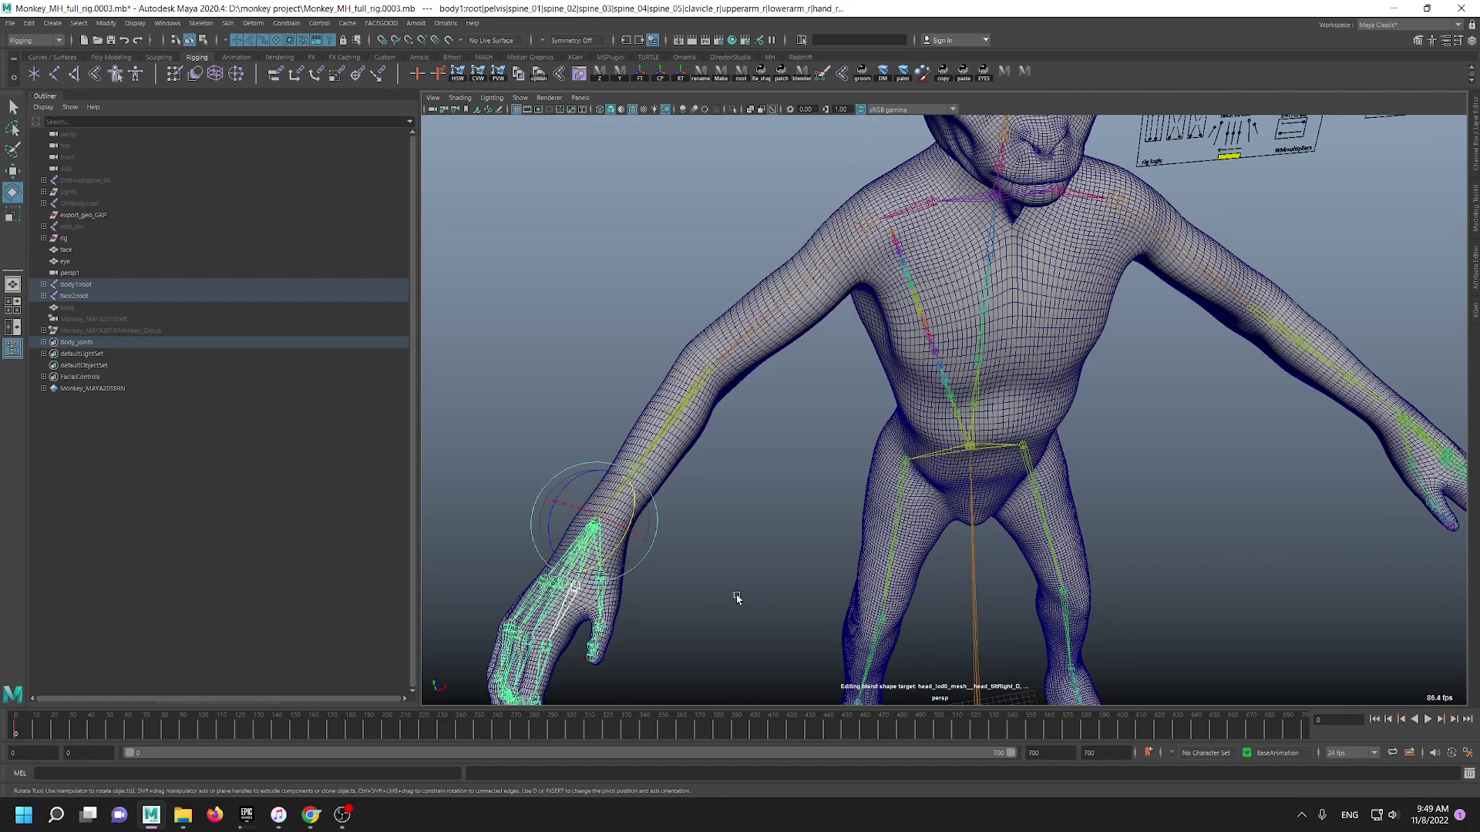
{"action": "left_click", "coordinate": [767, 603]}
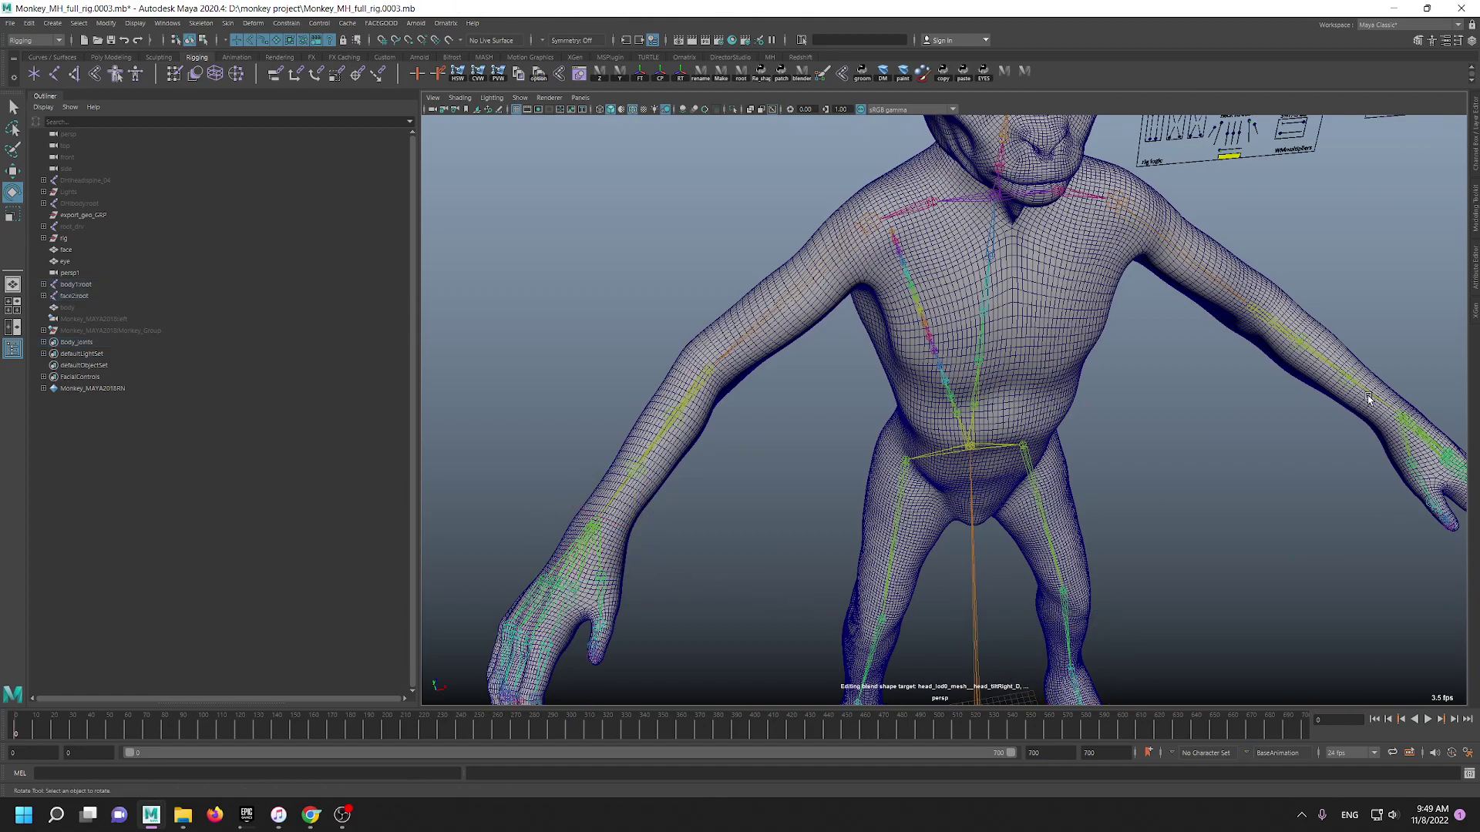
- Examine the joint layout from the front, over the whole upper body and closely around the shoulders and neck
{"action": "right_click_drag", "start_coordinate": [1228, 400], "coordinate": [546, 218], "text": "alt"}
{"action": "middle_click_drag", "start_coordinate": [901, 246], "coordinate": [892, 280], "text": "alt"}
{"action": "right_click_drag", "start_coordinate": [892, 280], "coordinate": [1095, 532], "text": "alt"}
{"action": "left_click_drag", "start_coordinate": [938, 433], "coordinate": [921, 385], "text": "alt"}
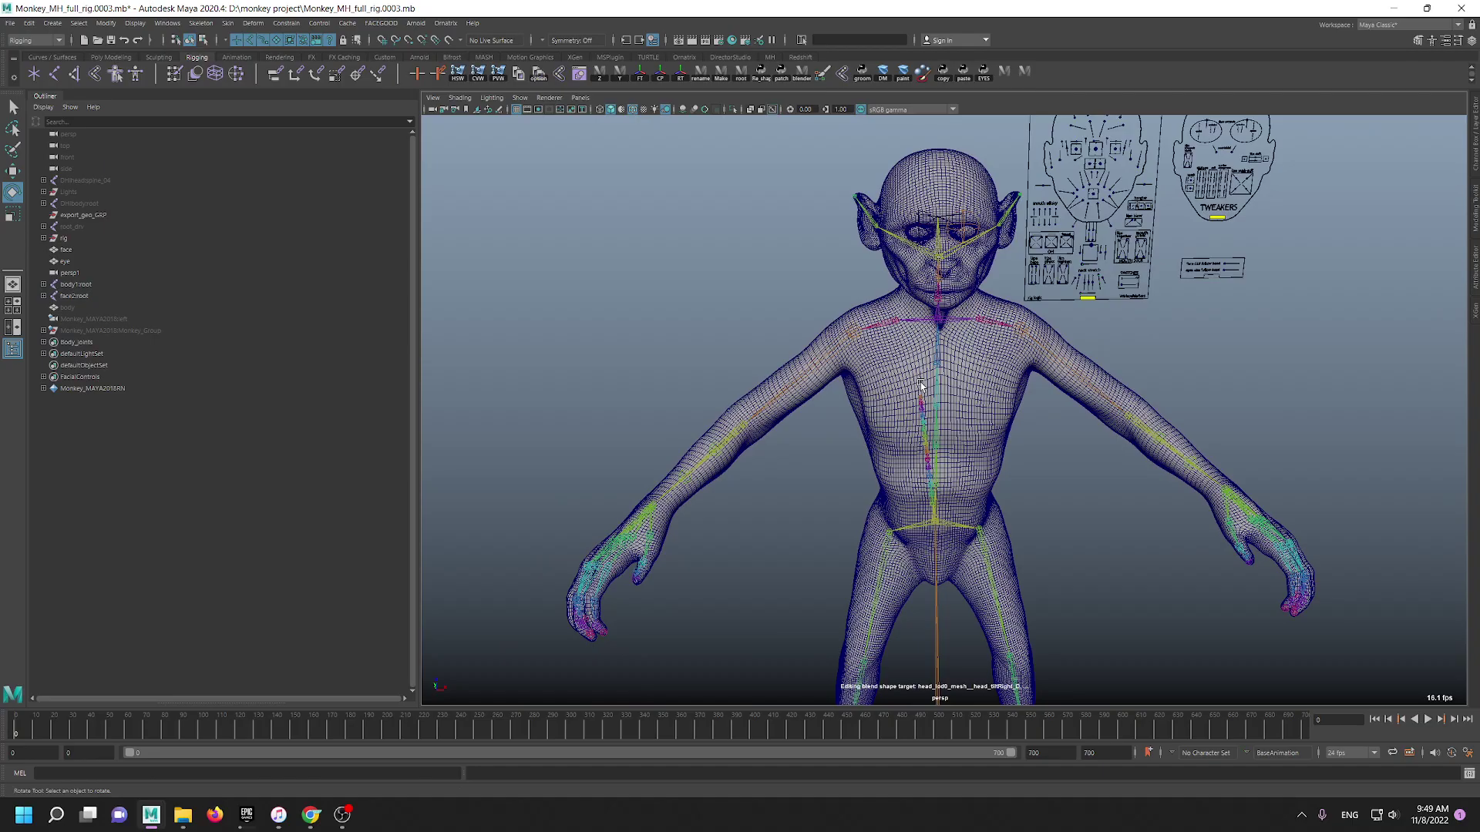
{"action": "left_click_drag", "start_coordinate": [918, 387], "coordinate": [934, 321], "text": "alt"}
{"action": "middle_click_drag", "start_coordinate": [934, 321], "coordinate": [932, 508], "text": "alt"}
{"action": "right_click_drag", "start_coordinate": [862, 340], "coordinate": [1055, 625], "text": "alt"}
{"action": "left_click_drag", "start_coordinate": [974, 436], "coordinate": [983, 392], "text": "alt"}
{"action": "middle_click_drag", "start_coordinate": [983, 392], "coordinate": [941, 324], "text": "alt"}
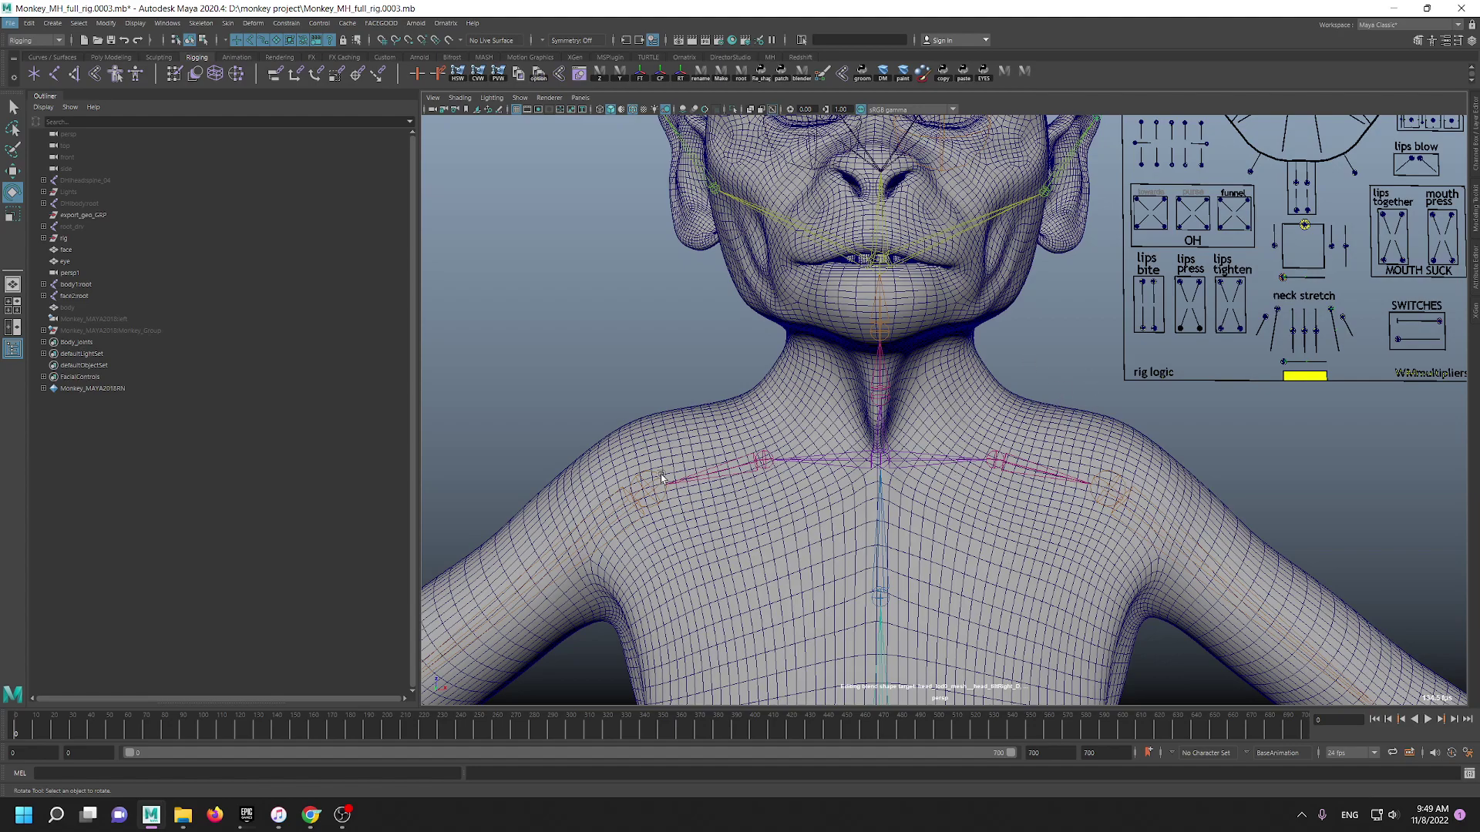
- Examine the tail's joint chain and its connection to the pelvis from the side of the body
{"action": "left_click_drag", "start_coordinate": [653, 473], "coordinate": [738, 492], "text": "alt"}
{"action": "middle_click_drag", "start_coordinate": [738, 492], "coordinate": [794, 255], "text": "alt"}
{"action": "right_click_drag", "start_coordinate": [794, 255], "coordinate": [573, 452], "text": "alt"}
{"action": "left_click_drag", "start_coordinate": [573, 452], "coordinate": [855, 535], "text": "alt"}
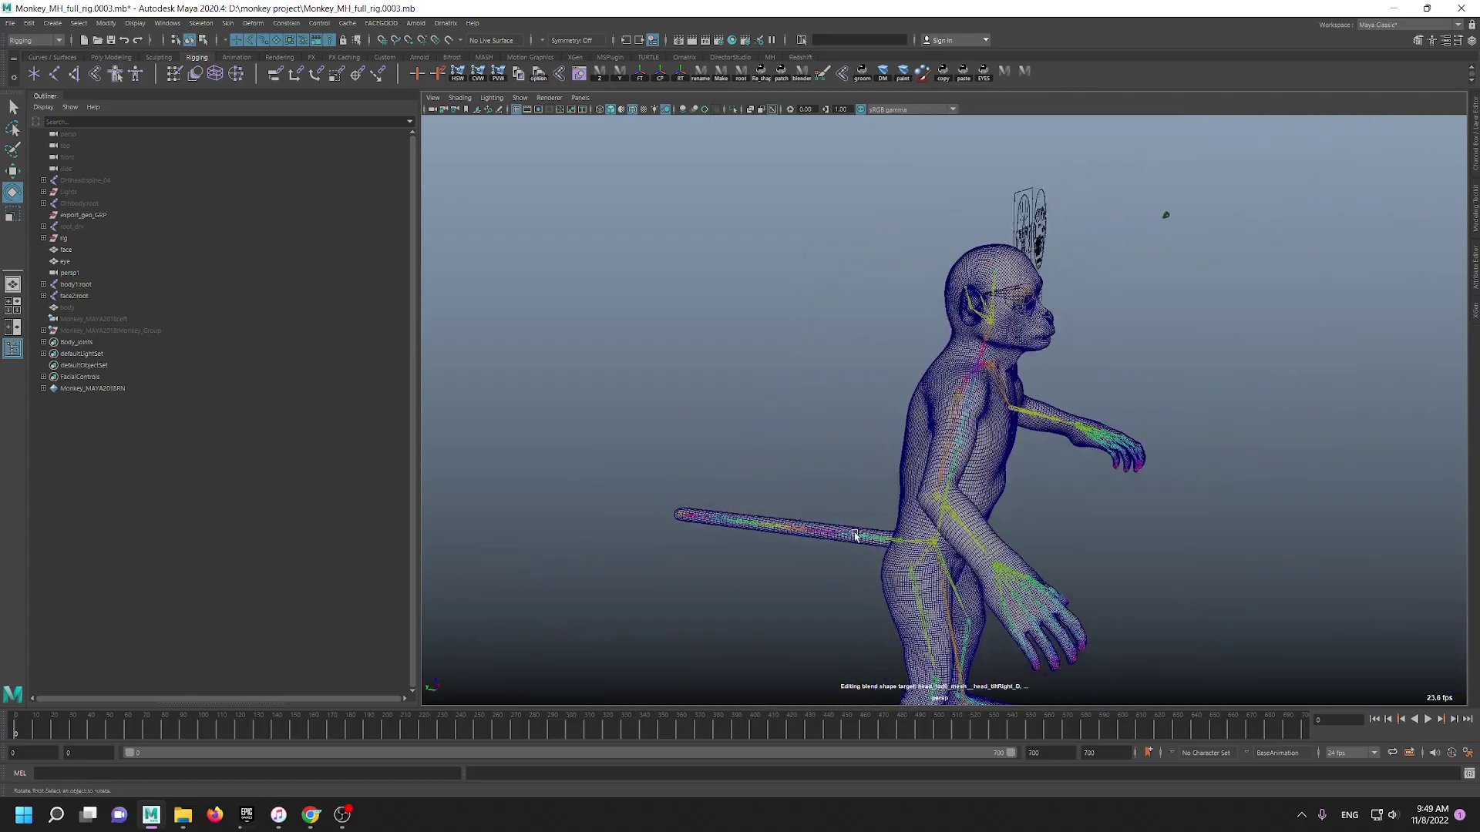
{"action": "middle_click_drag", "start_coordinate": [833, 516], "coordinate": [893, 285], "text": "alt"}
{"action": "right_click_drag", "start_coordinate": [892, 286], "coordinate": [935, 377], "text": "alt"}
{"action": "left_click_drag", "start_coordinate": [896, 270], "coordinate": [905, 245], "text": "alt"}
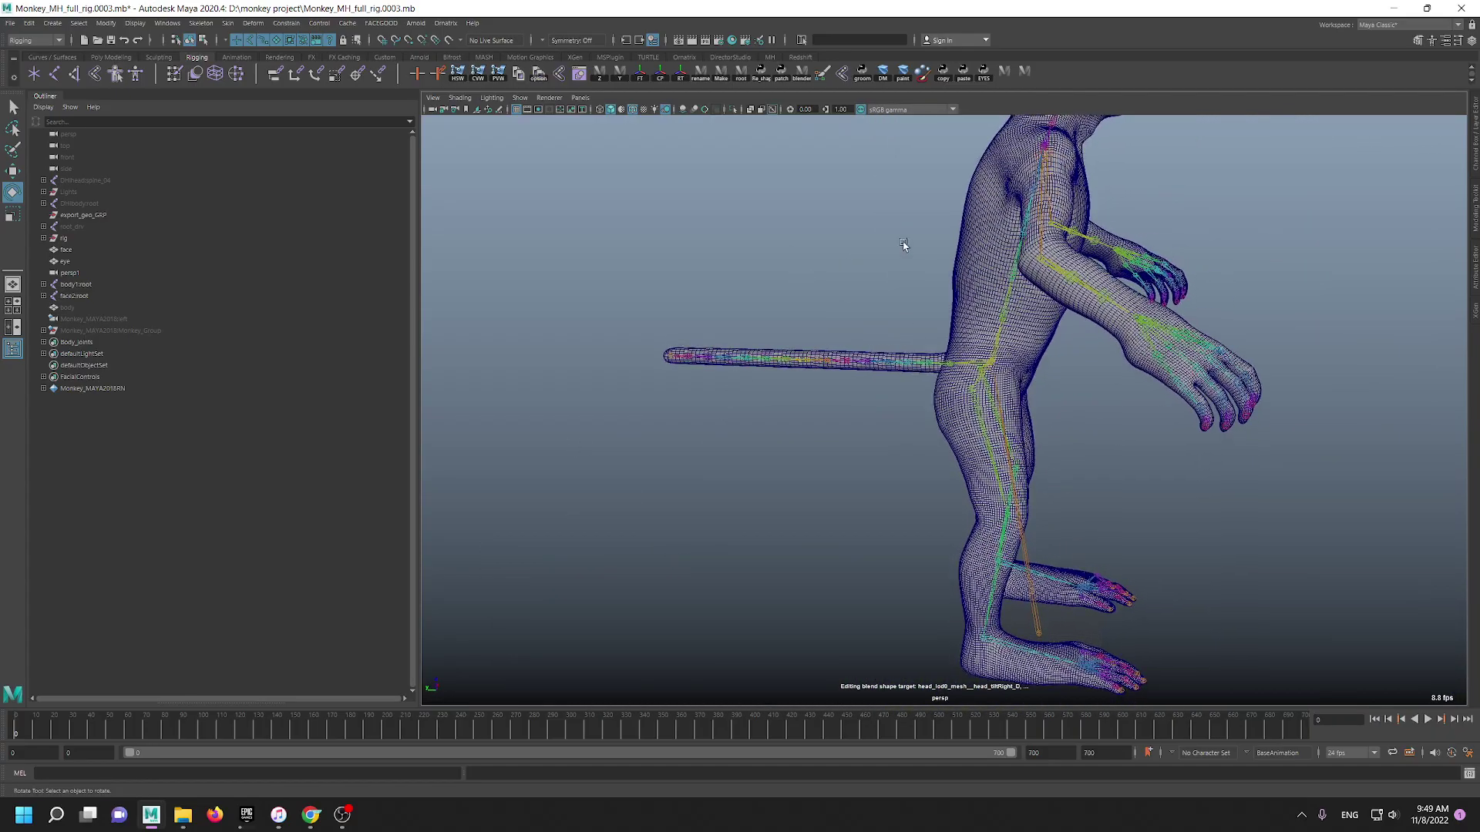
{"action": "middle_click_drag", "start_coordinate": [877, 185], "coordinate": [896, 459], "text": "alt"}
- Examine the head, neck and shoulder joints from the front, together with the facial control boards
{"action": "left_click_drag", "start_coordinate": [1087, 455], "coordinate": [1041, 439], "text": "alt"}
{"action": "left_click_drag", "start_coordinate": [1028, 371], "coordinate": [885, 354], "text": "alt"}
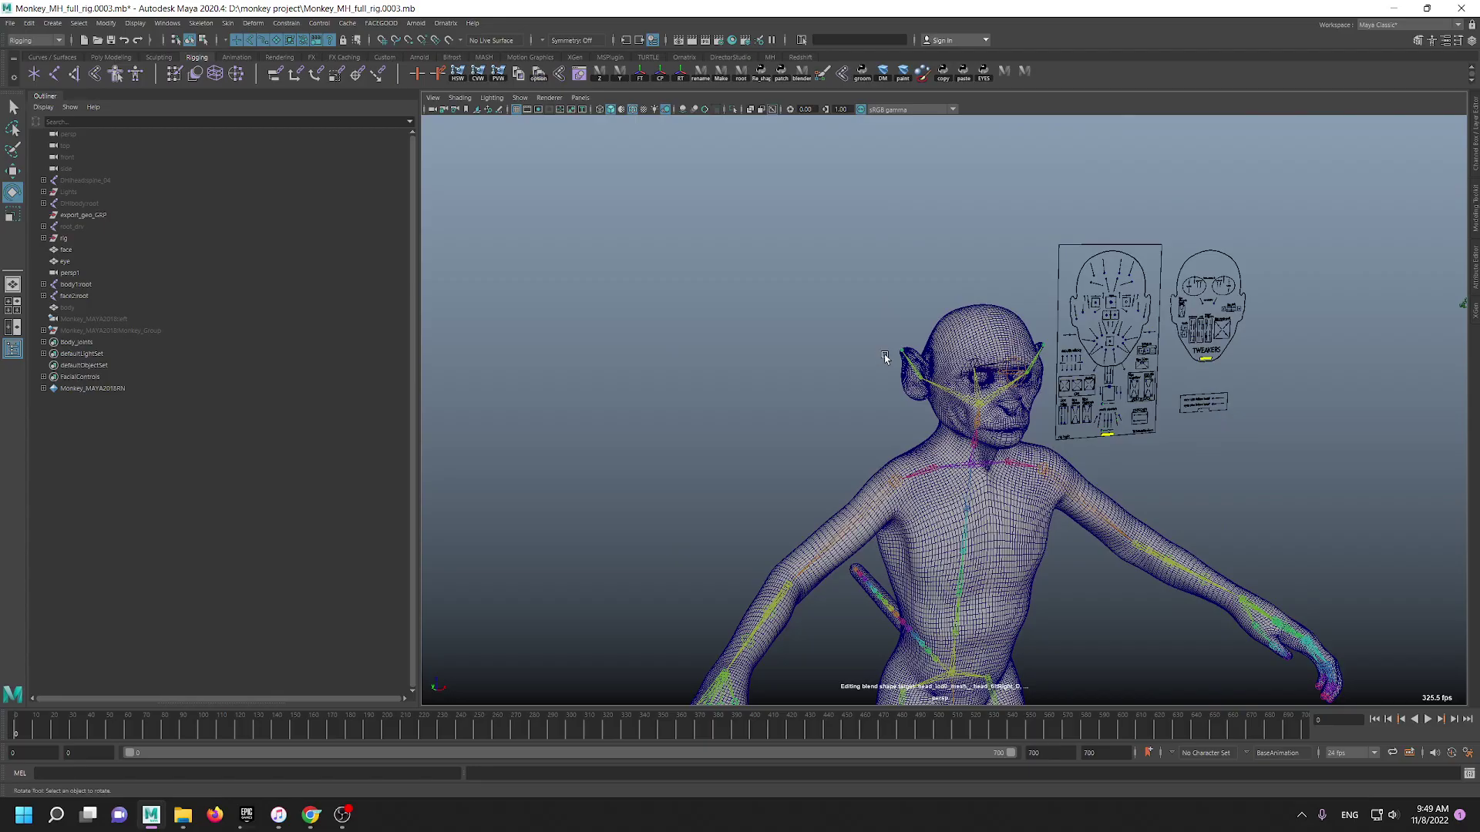
{"action": "right_click_drag", "start_coordinate": [885, 354], "coordinate": [1077, 605], "text": "alt"}
{"action": "left_click_drag", "start_coordinate": [737, 248], "coordinate": [710, 250], "text": "alt"}
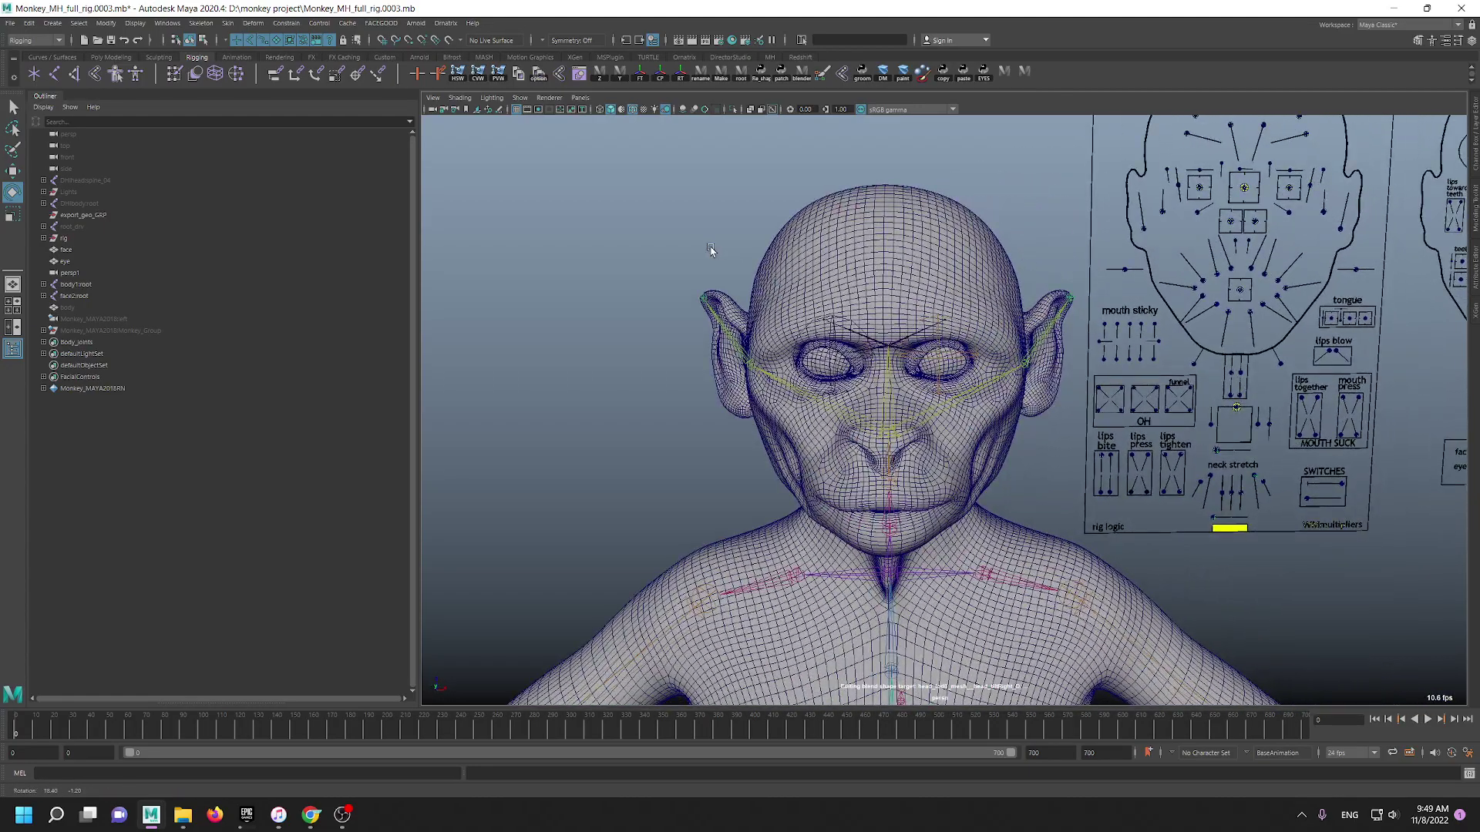
{"action": "right_click_drag", "start_coordinate": [710, 250], "coordinate": [741, 364], "text": "alt"}
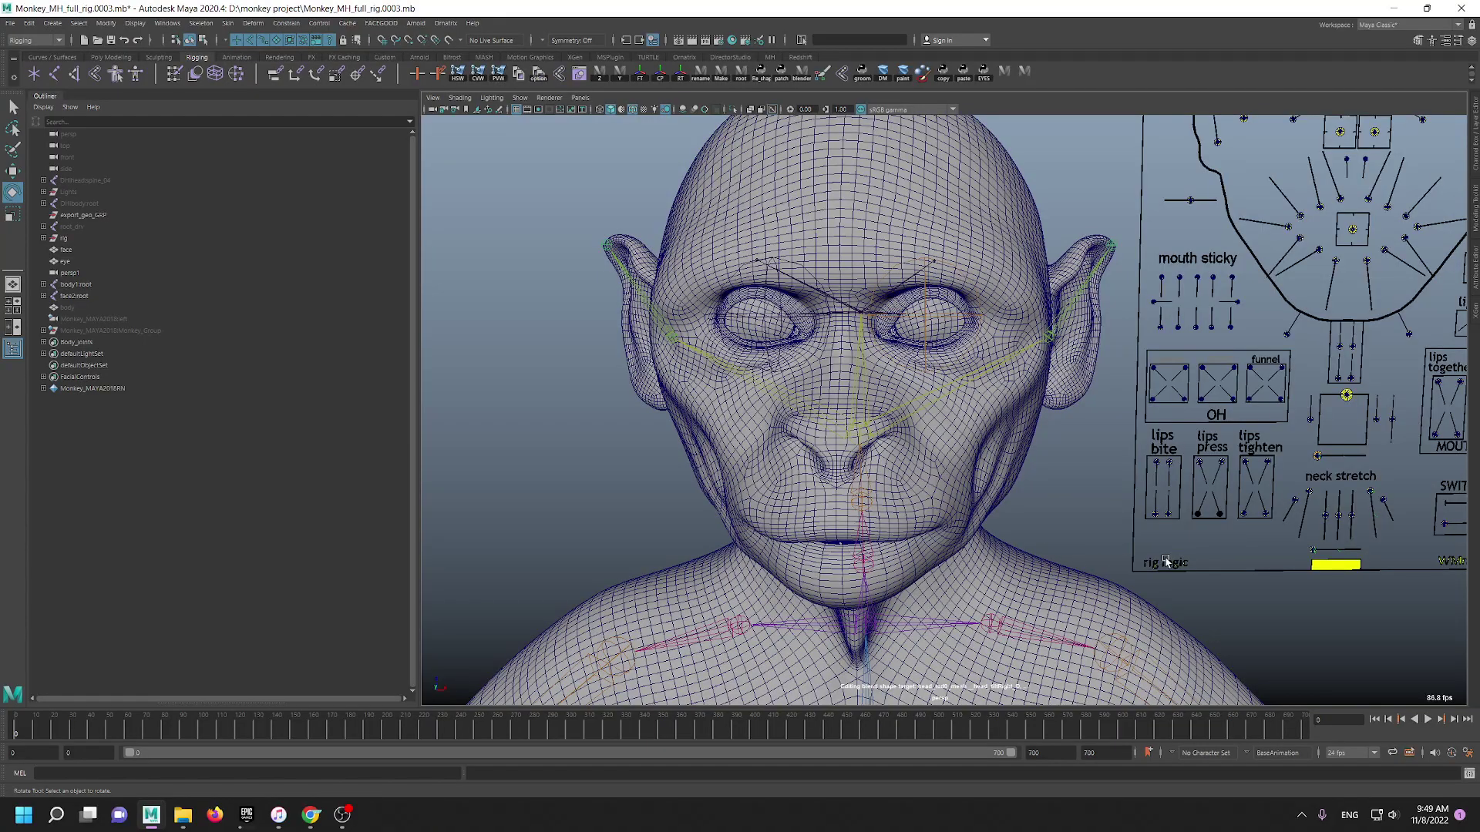
{"action": "middle_click_drag", "start_coordinate": [928, 463], "coordinate": [902, 238], "text": "alt"}
{"action": "right_click_drag", "start_coordinate": [1093, 454], "coordinate": [941, 462], "text": "alt"}
{"action": "middle_click_drag", "start_coordinate": [942, 463], "coordinate": [940, 266], "text": "alt"}
{"action": "left_click_drag", "start_coordinate": [976, 413], "coordinate": [872, 413], "text": "alt"}
{"action": "middle_click_drag", "start_coordinate": [930, 365], "coordinate": [1015, 597], "text": "alt"}
{"action": "left_click_drag", "start_coordinate": [930, 468], "coordinate": [868, 509], "text": "alt"}
{"action": "right_click_drag", "start_coordinate": [741, 411], "coordinate": [809, 548], "text": "alt"}
{"action": "left_click_drag", "start_coordinate": [740, 455], "coordinate": [913, 408], "text": "alt"}
{"action": "scroll", "coordinate": [916, 409], "scroll_direction": "down", "scroll_amount": 10}
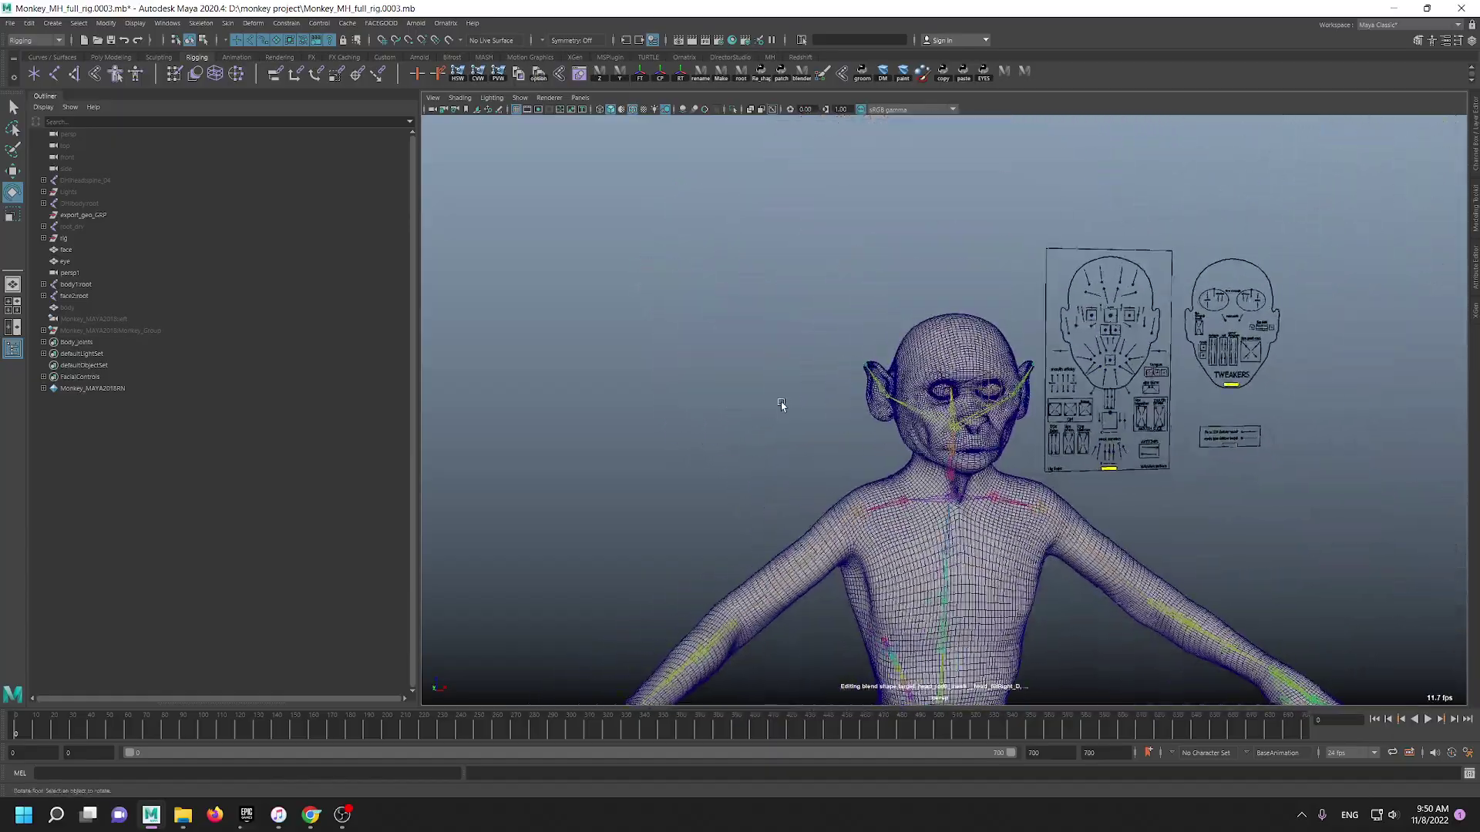
- Examine the ear, eye and jaw areas of the head mesh and their joints in a three-quarter close-up
{"action": "scroll", "coordinate": [781, 405], "scroll_direction": "up", "scroll_amount": 10}
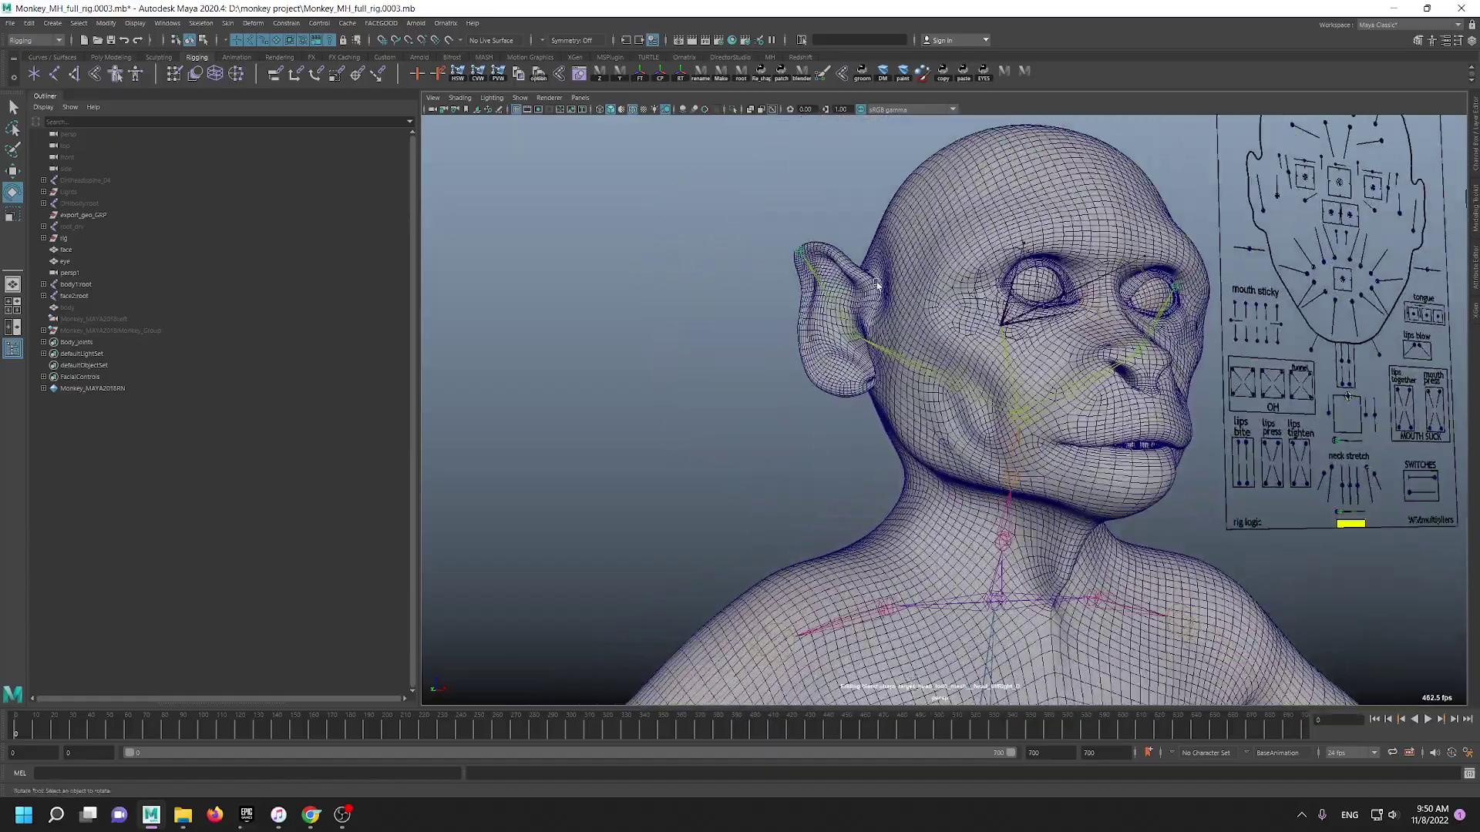
{"action": "scroll", "coordinate": [767, 400], "scroll_direction": "up", "scroll_amount": 1}
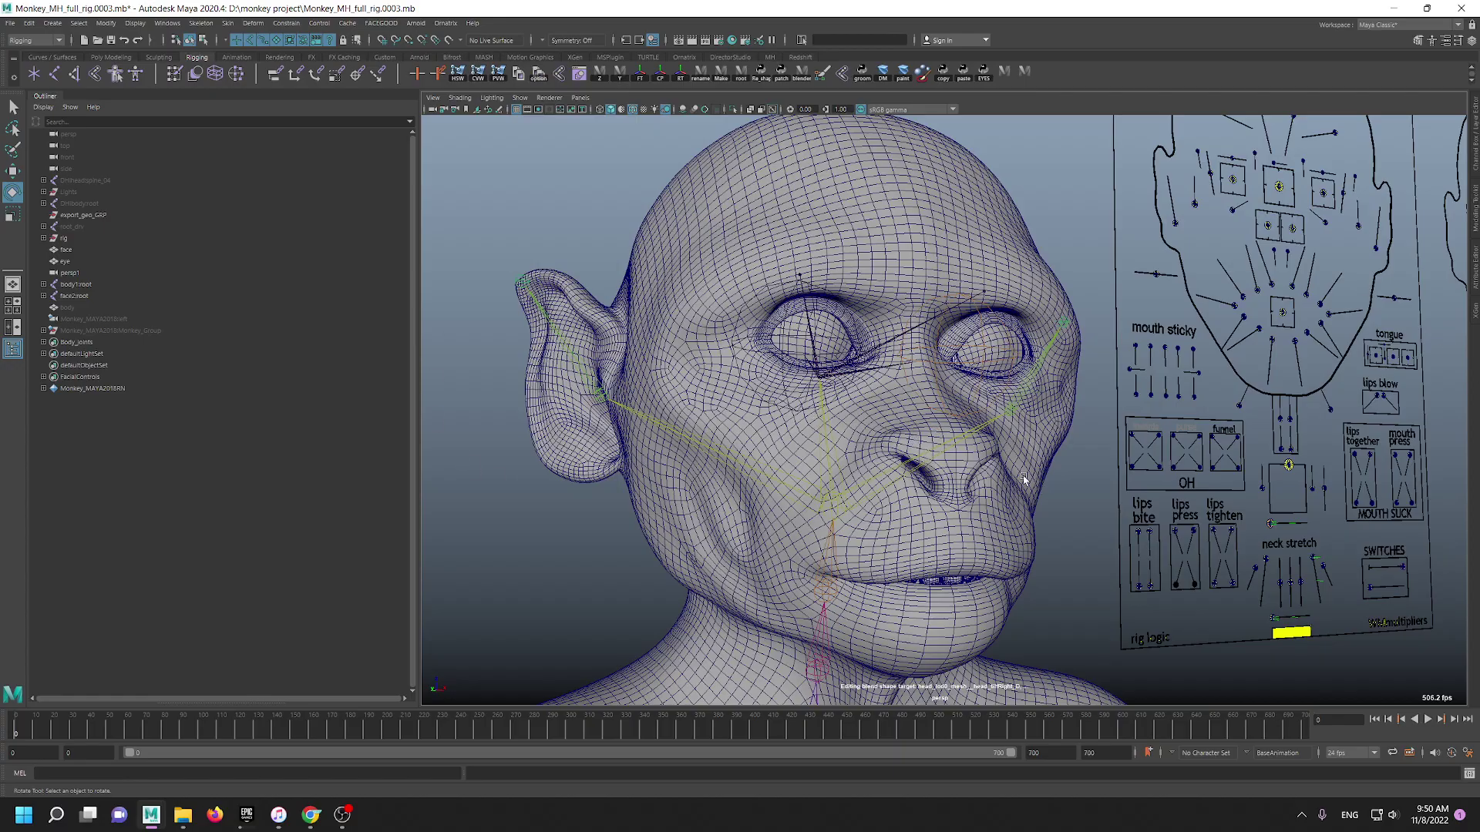
{"action": "right_click_drag", "start_coordinate": [1024, 478], "coordinate": [1191, 383], "text": "alt"}
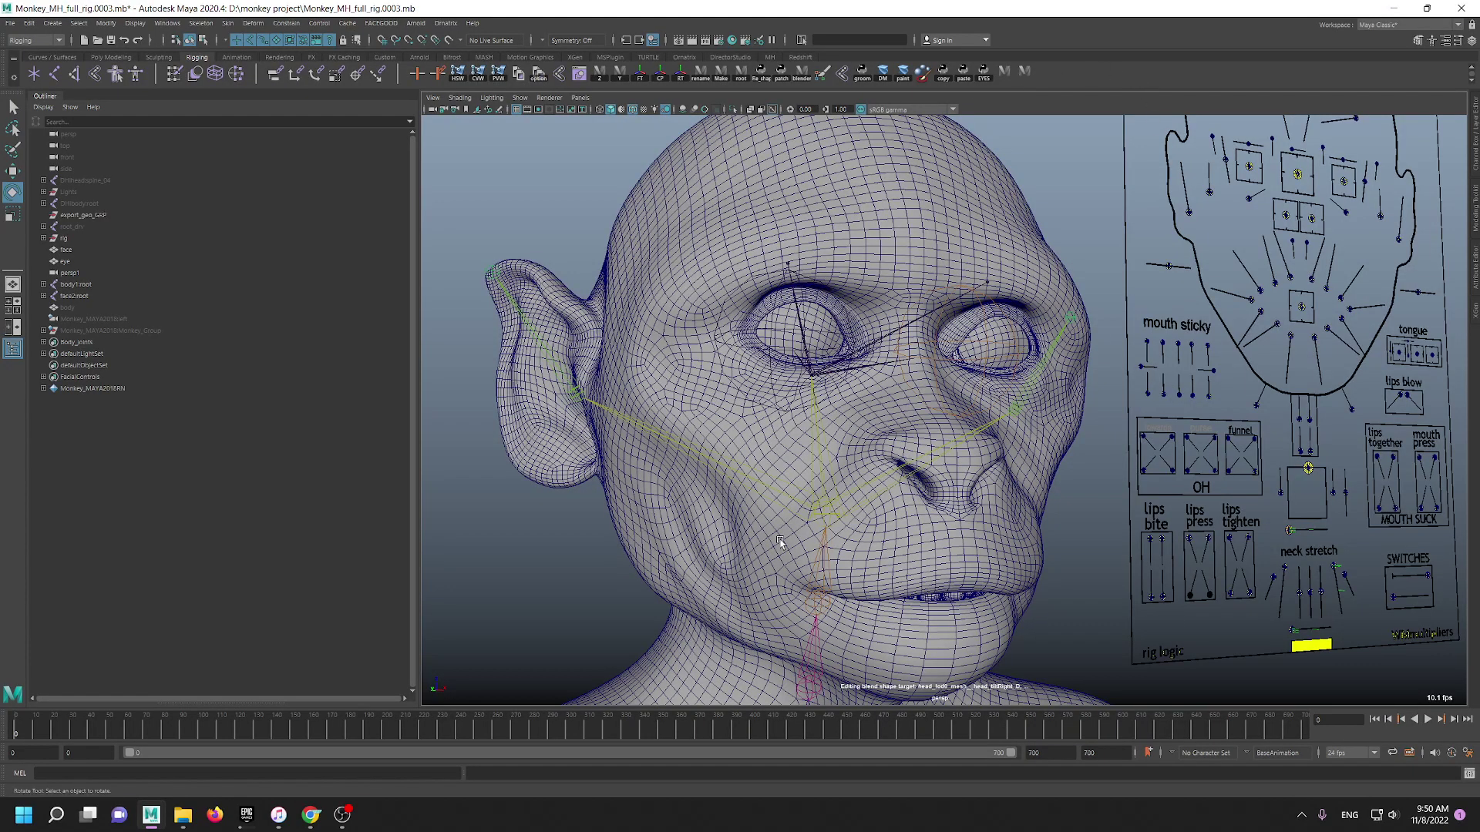
{"action": "right_click_drag", "start_coordinate": [924, 362], "coordinate": [965, 340], "text": "alt"}
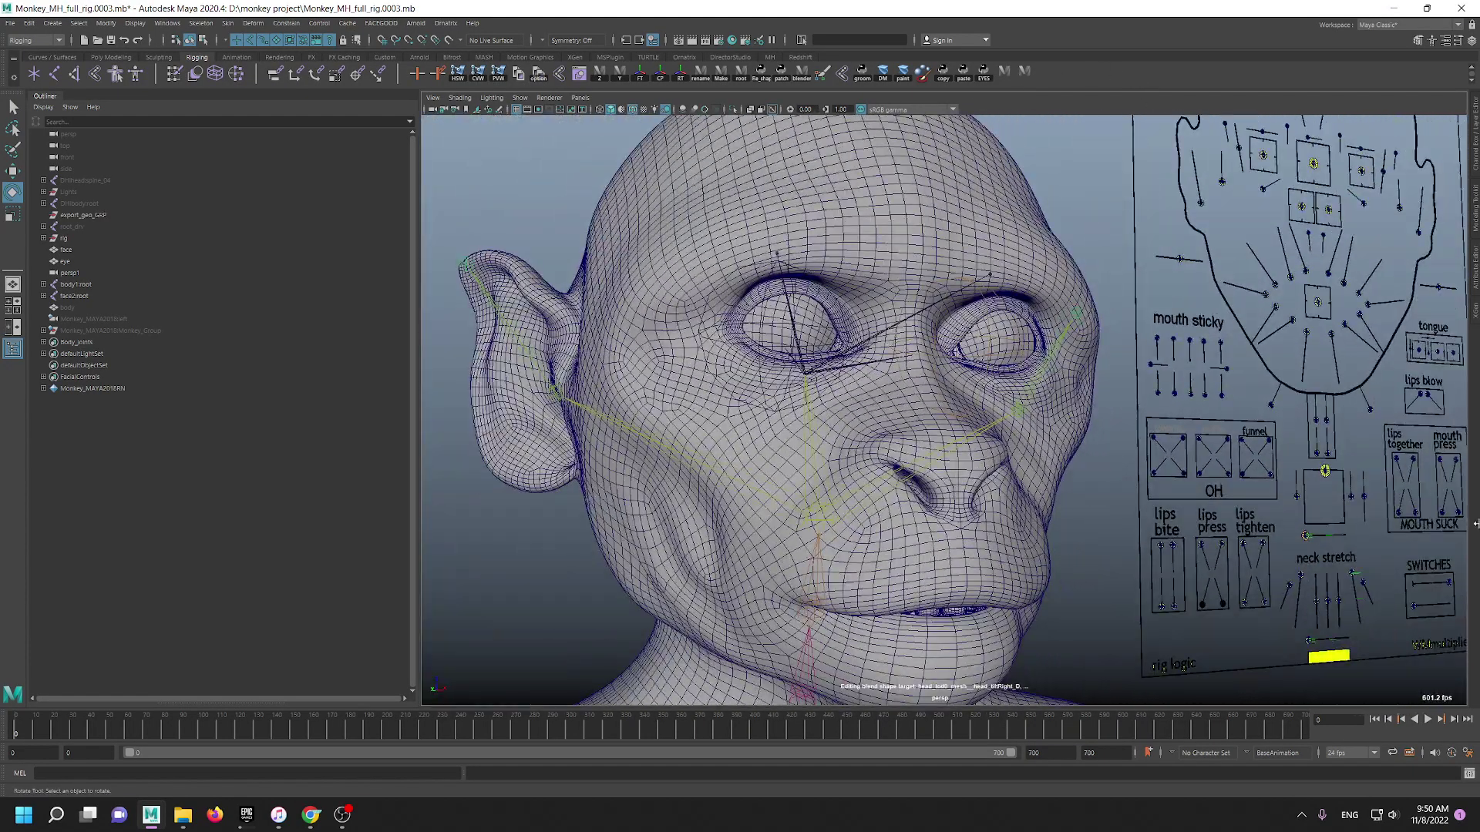
{"action": "left_click_drag", "start_coordinate": [1167, 407], "coordinate": [1218, 426], "text": "alt"}
{"action": "middle_click_drag", "start_coordinate": [1194, 436], "coordinate": [1148, 385], "text": "alt"}
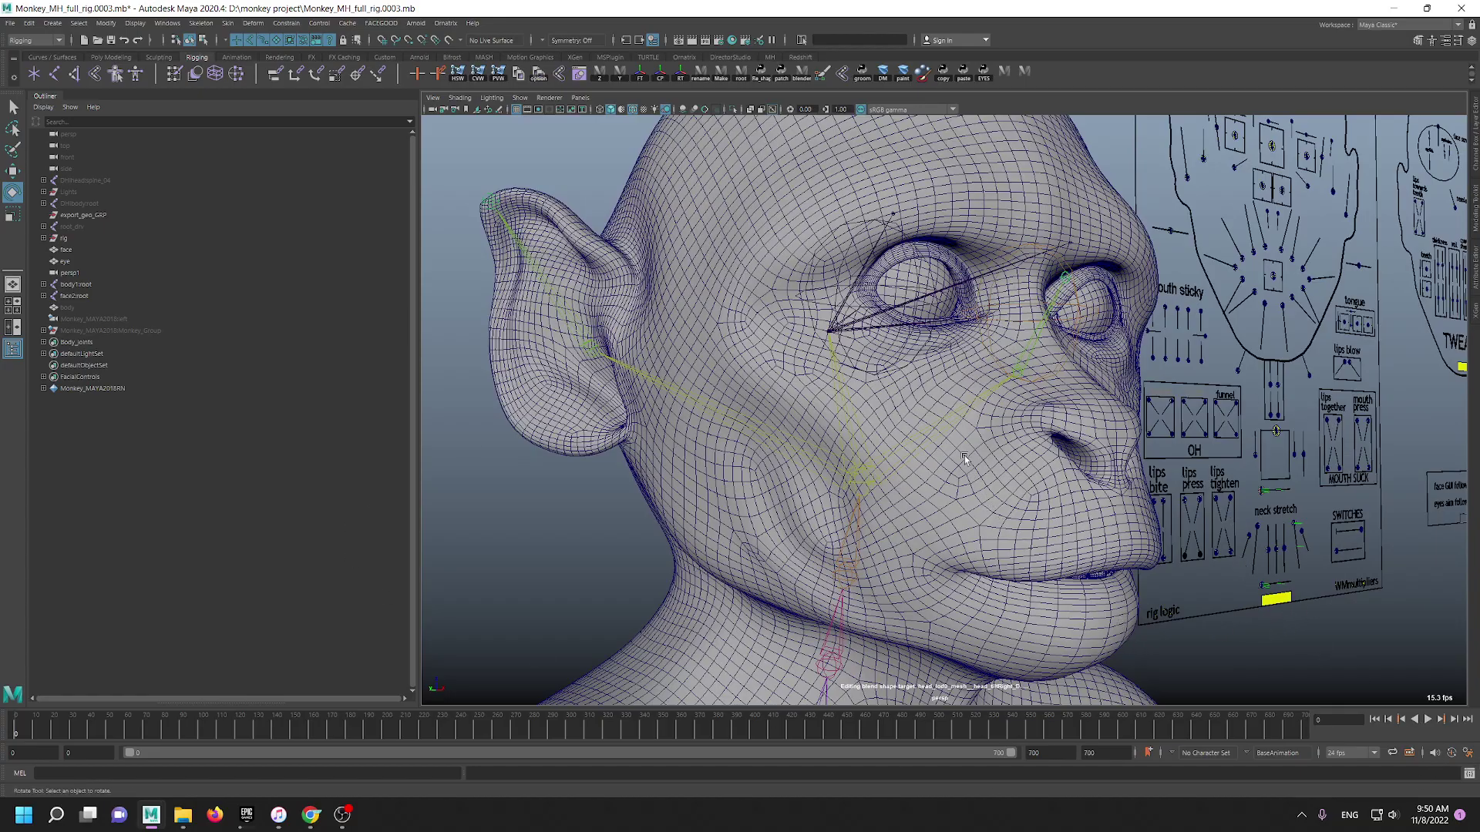
{"action": "scroll", "coordinate": [960, 451], "scroll_direction": "down", "scroll_amount": 2}
{"action": "scroll", "coordinate": [925, 316], "scroll_direction": "up", "scroll_amount": 5}
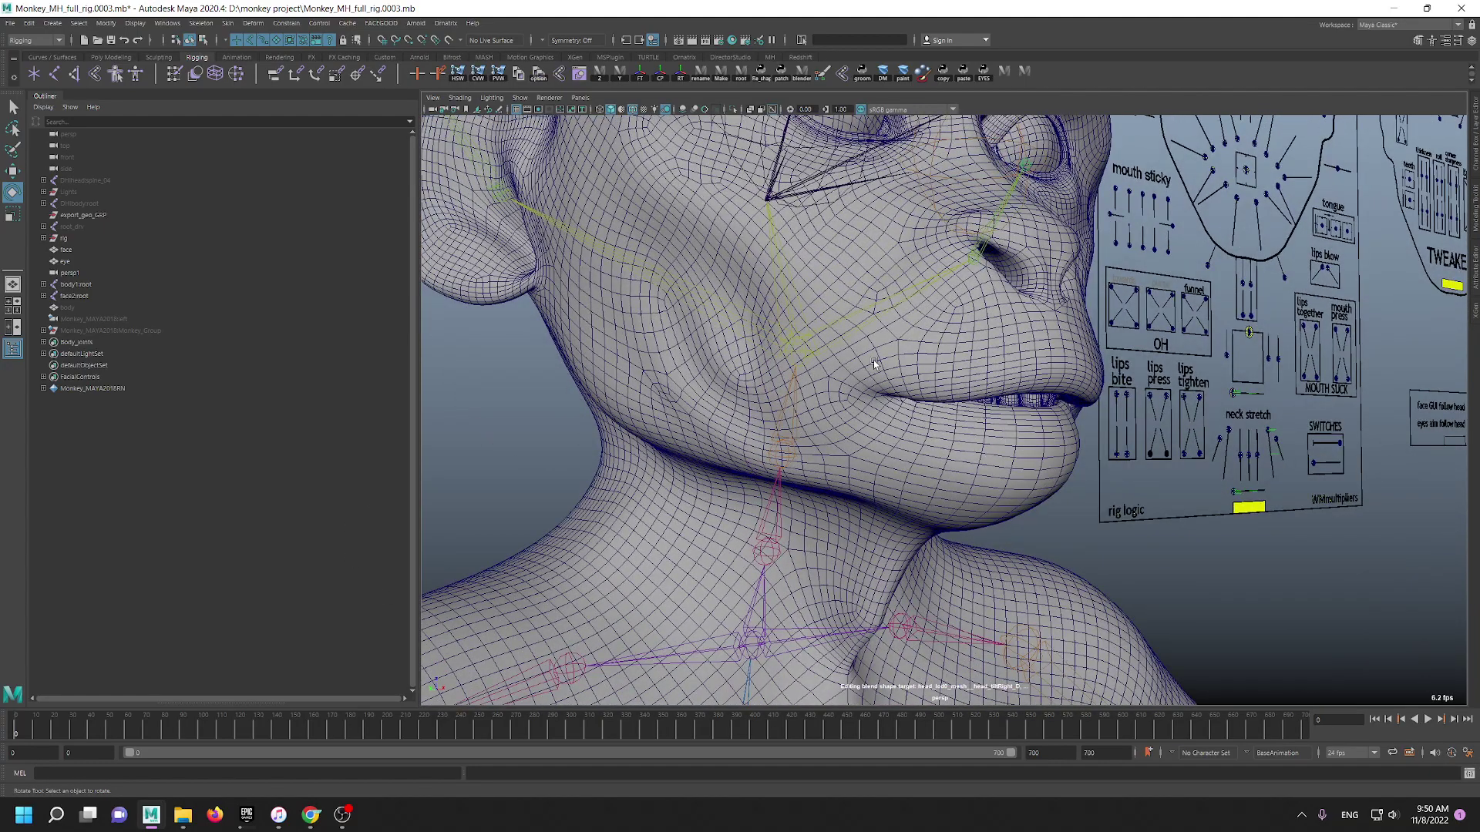
{"action": "scroll", "coordinate": [875, 362], "scroll_direction": "up", "scroll_amount": 1}
{"action": "scroll", "coordinate": [875, 362], "scroll_direction": "down", "scroll_amount": 6}
- Highlight the face skeleton's head joint hierarchy from the opposite side of the face, and clear the selection
{"action": "left_click_drag", "start_coordinate": [874, 360], "coordinate": [688, 324], "text": "alt"}
{"action": "middle_click_drag", "start_coordinate": [688, 324], "coordinate": [805, 387], "text": "alt"}
{"action": "right_click_drag", "start_coordinate": [805, 387], "coordinate": [886, 497], "text": "alt"}
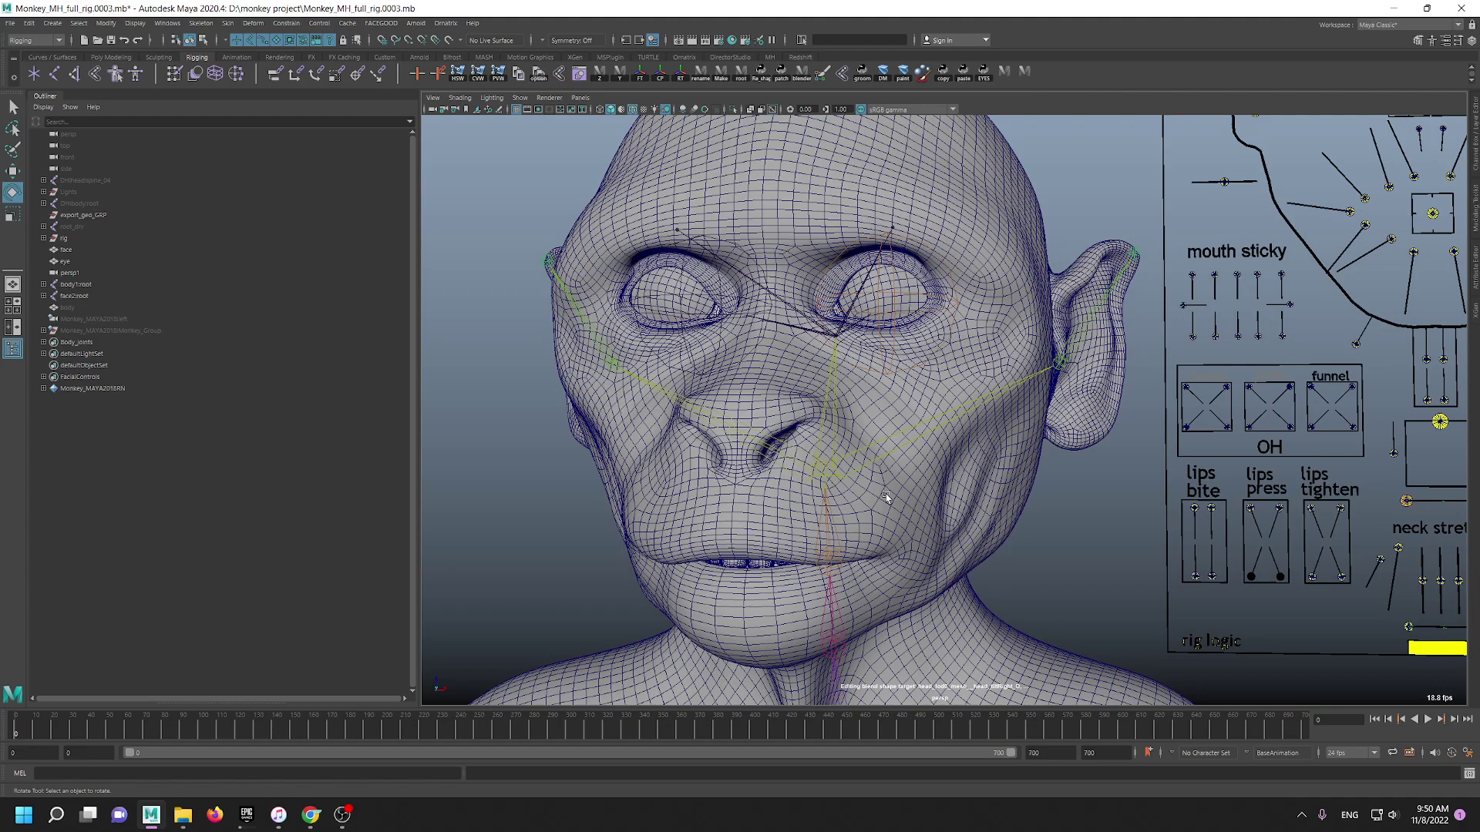
{"action": "right_click_drag", "start_coordinate": [1004, 424], "coordinate": [901, 456], "text": "alt"}
{"action": "left_click_drag", "start_coordinate": [901, 456], "coordinate": [896, 462], "text": "alt"}
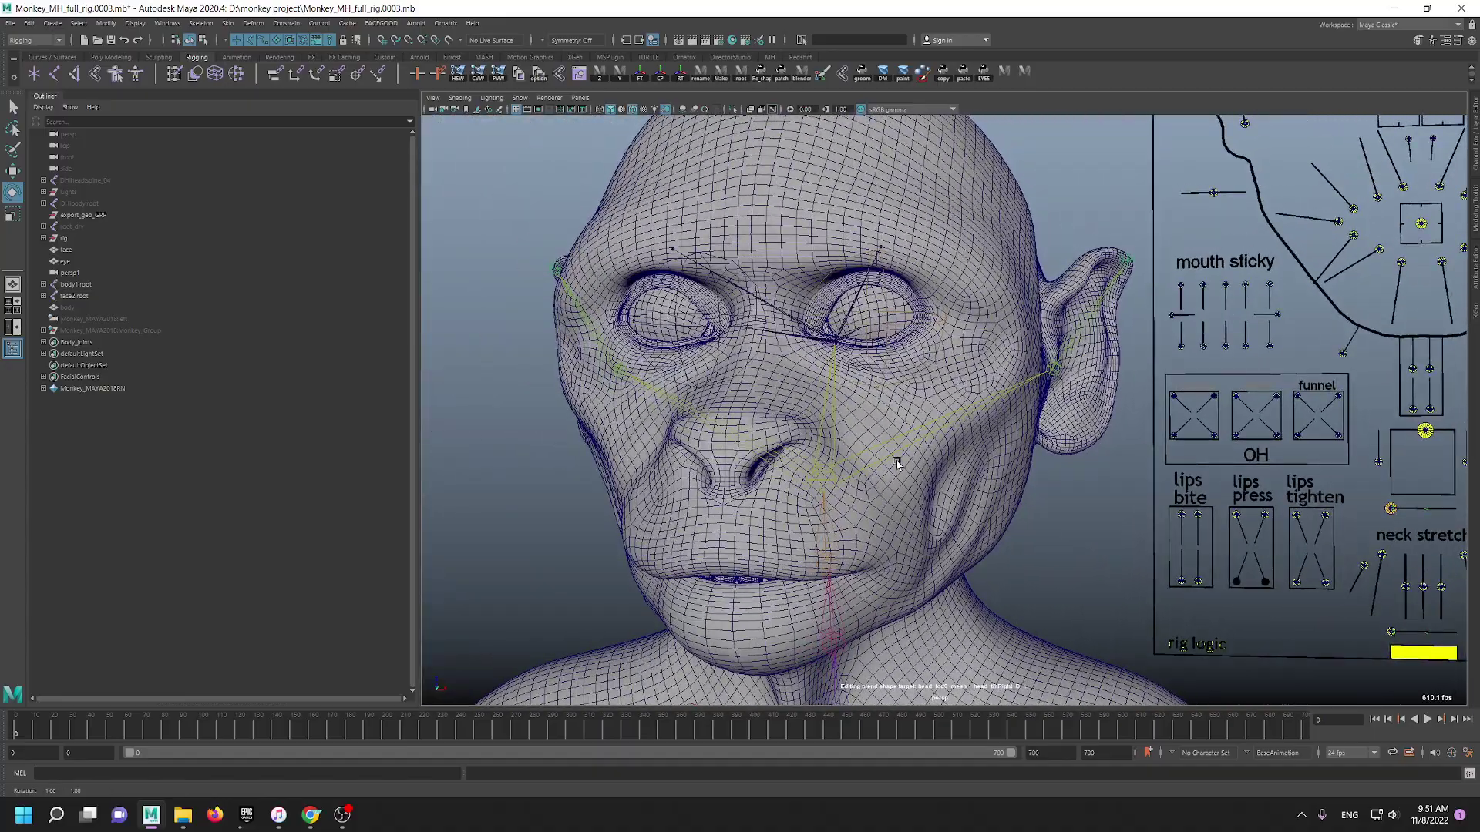
{"action": "middle_click_drag", "start_coordinate": [943, 441], "coordinate": [993, 398], "text": "alt"}
{"action": "right_click_drag", "start_coordinate": [993, 398], "coordinate": [980, 425], "text": "alt"}
{"action": "left_click_drag", "start_coordinate": [976, 376], "coordinate": [1021, 495]}
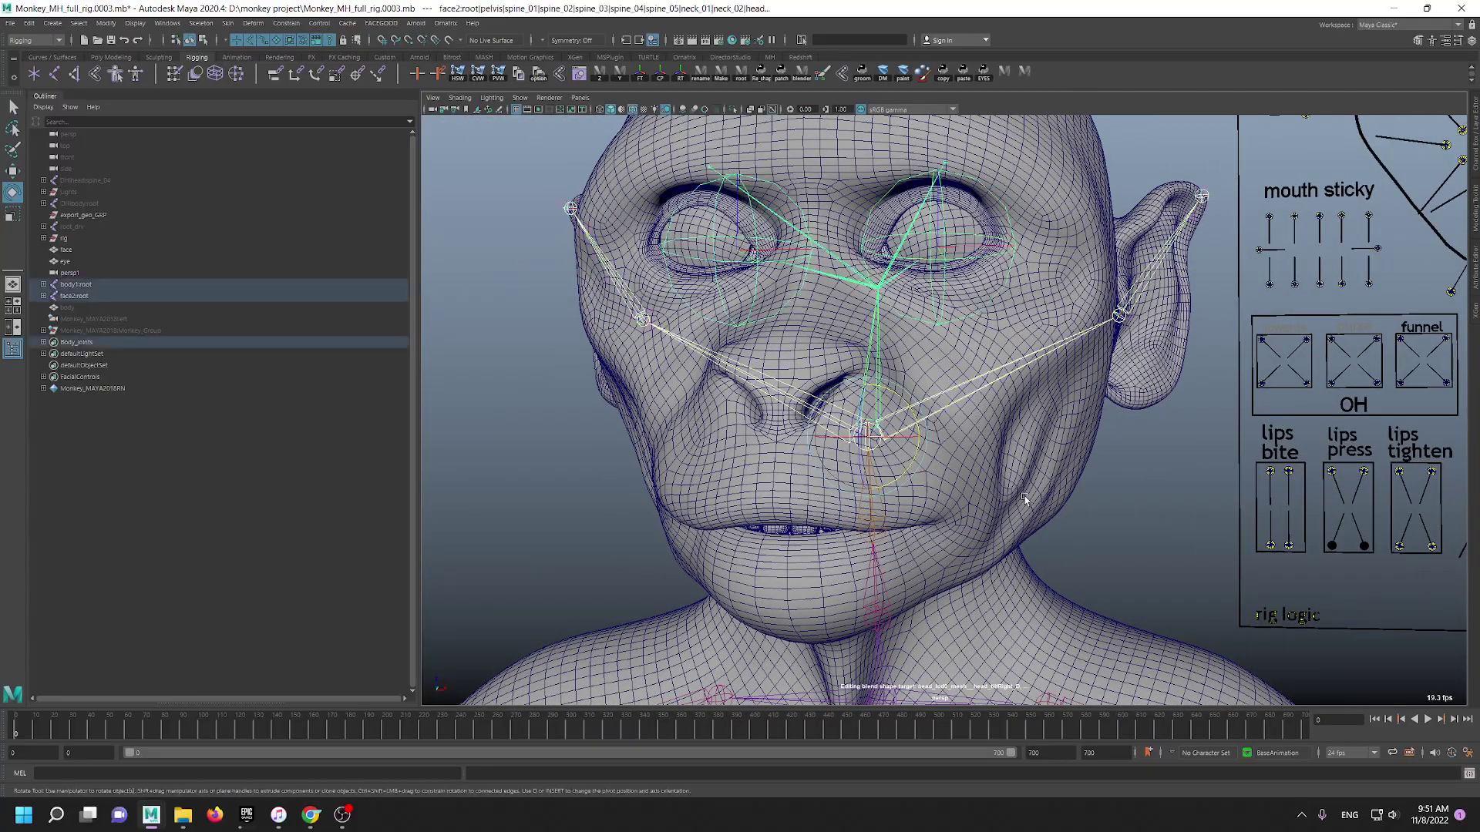
{"action": "left_click", "coordinate": [1062, 510]}
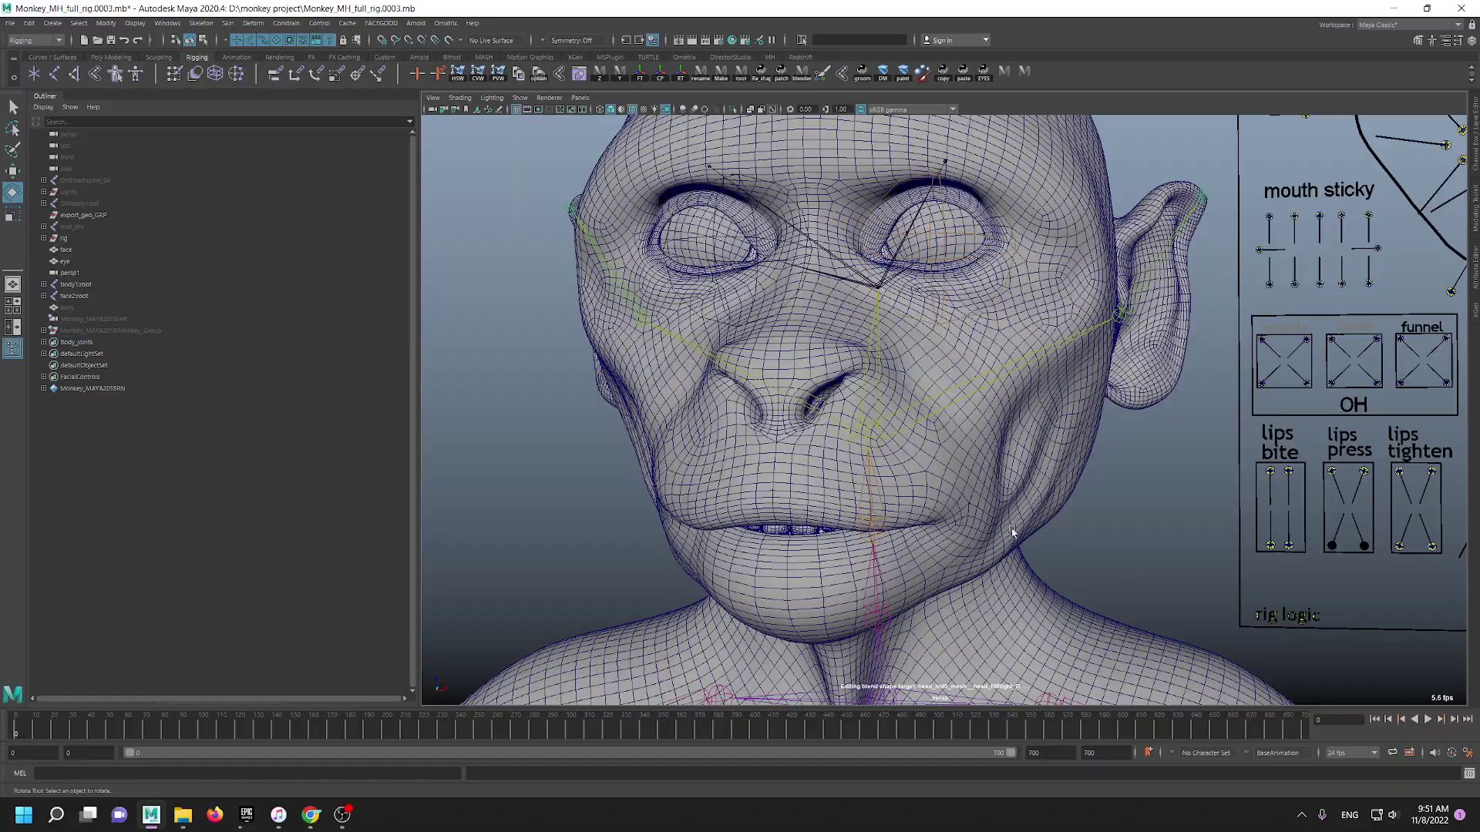
- Examine the facial joints around the forehead, brow and ear from above the head
{"action": "left_click_drag", "start_coordinate": [1118, 472], "coordinate": [985, 454], "text": "alt"}
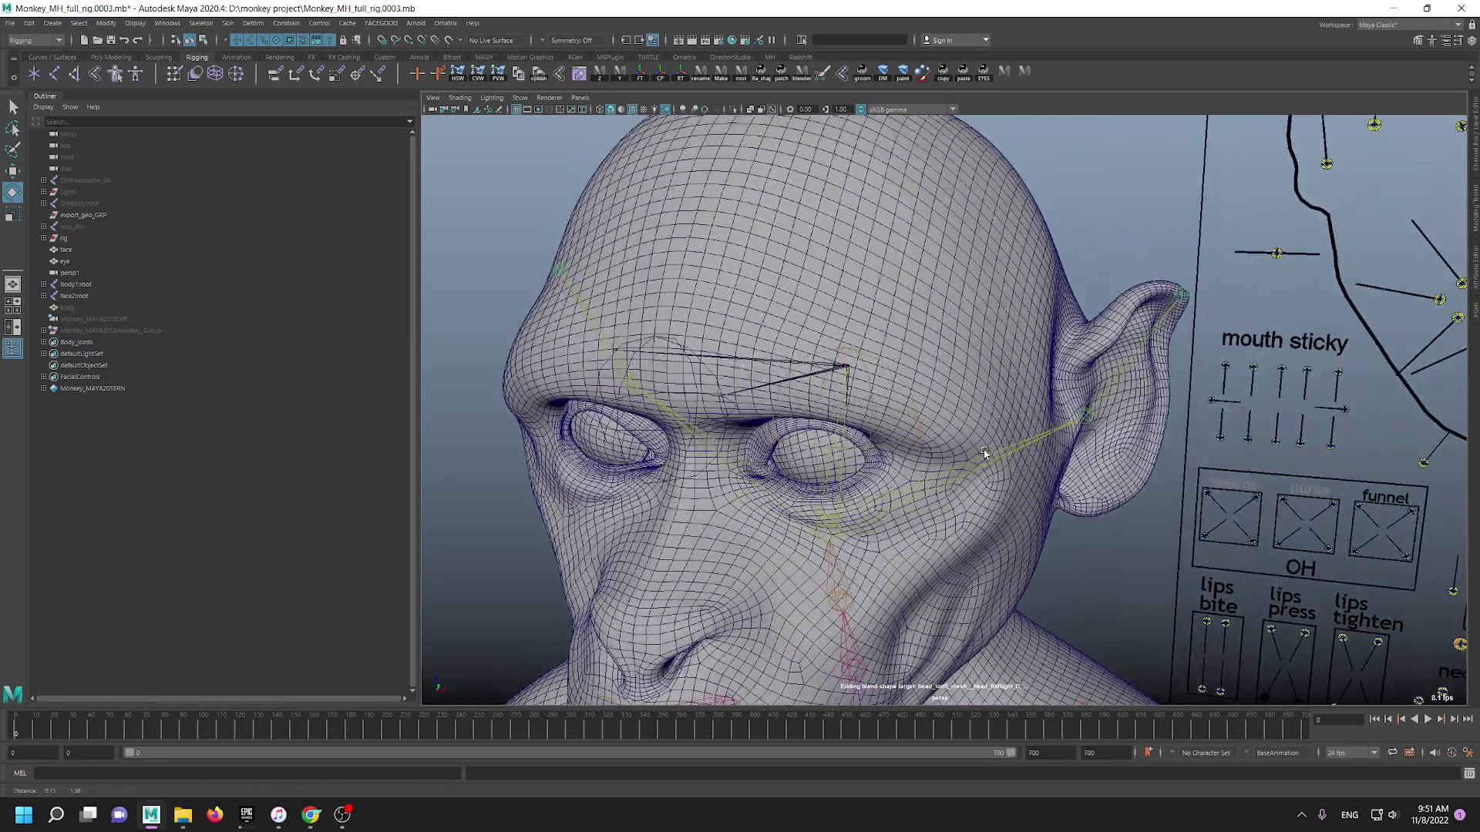
{"action": "middle_click_drag", "start_coordinate": [984, 453], "coordinate": [1008, 520], "text": "alt"}
{"action": "right_click_drag", "start_coordinate": [1008, 520], "coordinate": [940, 614], "text": "alt"}
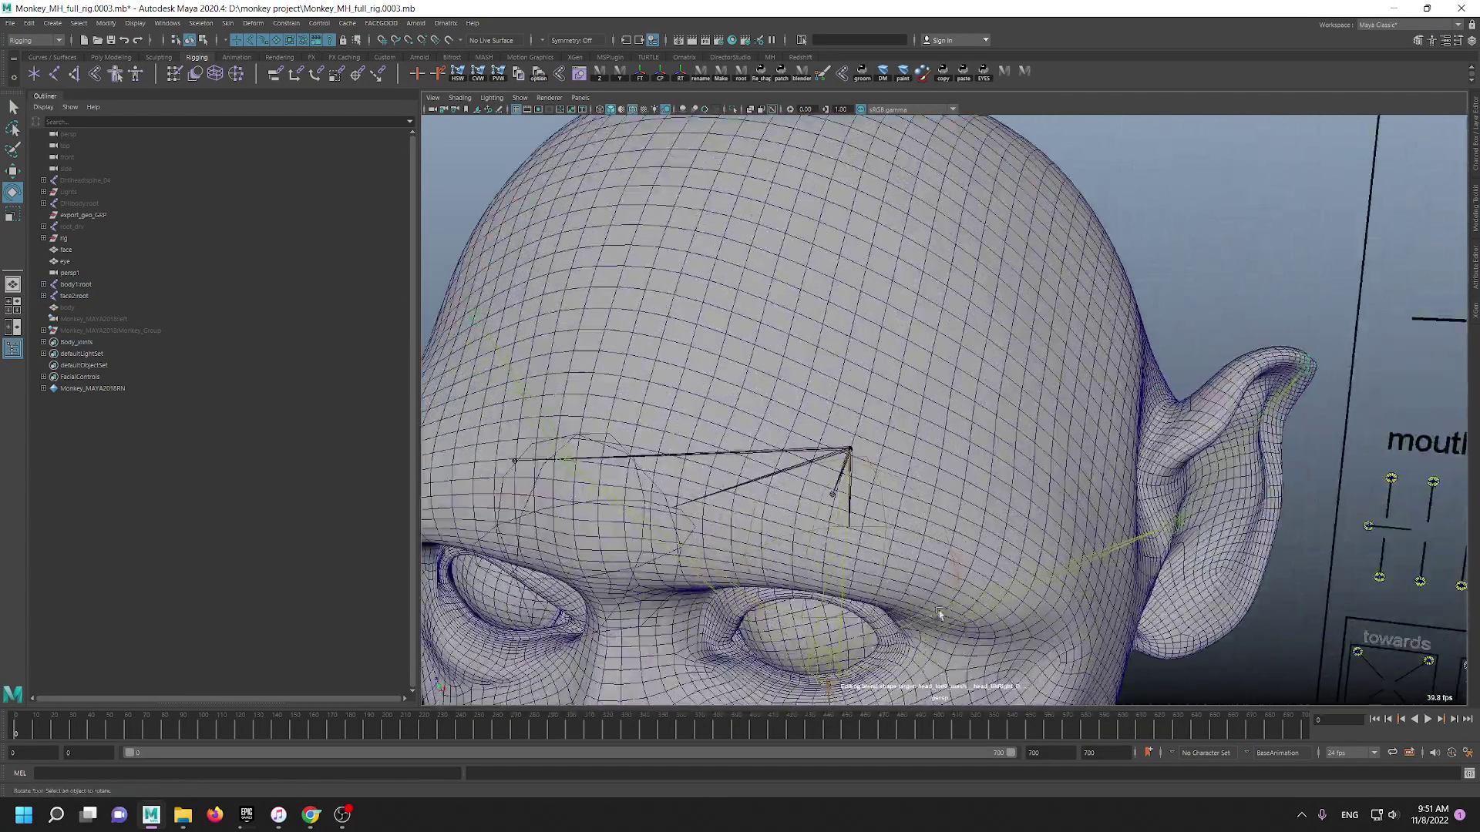
{"action": "middle_click_drag", "start_coordinate": [900, 367], "coordinate": [894, 339], "text": "alt"}
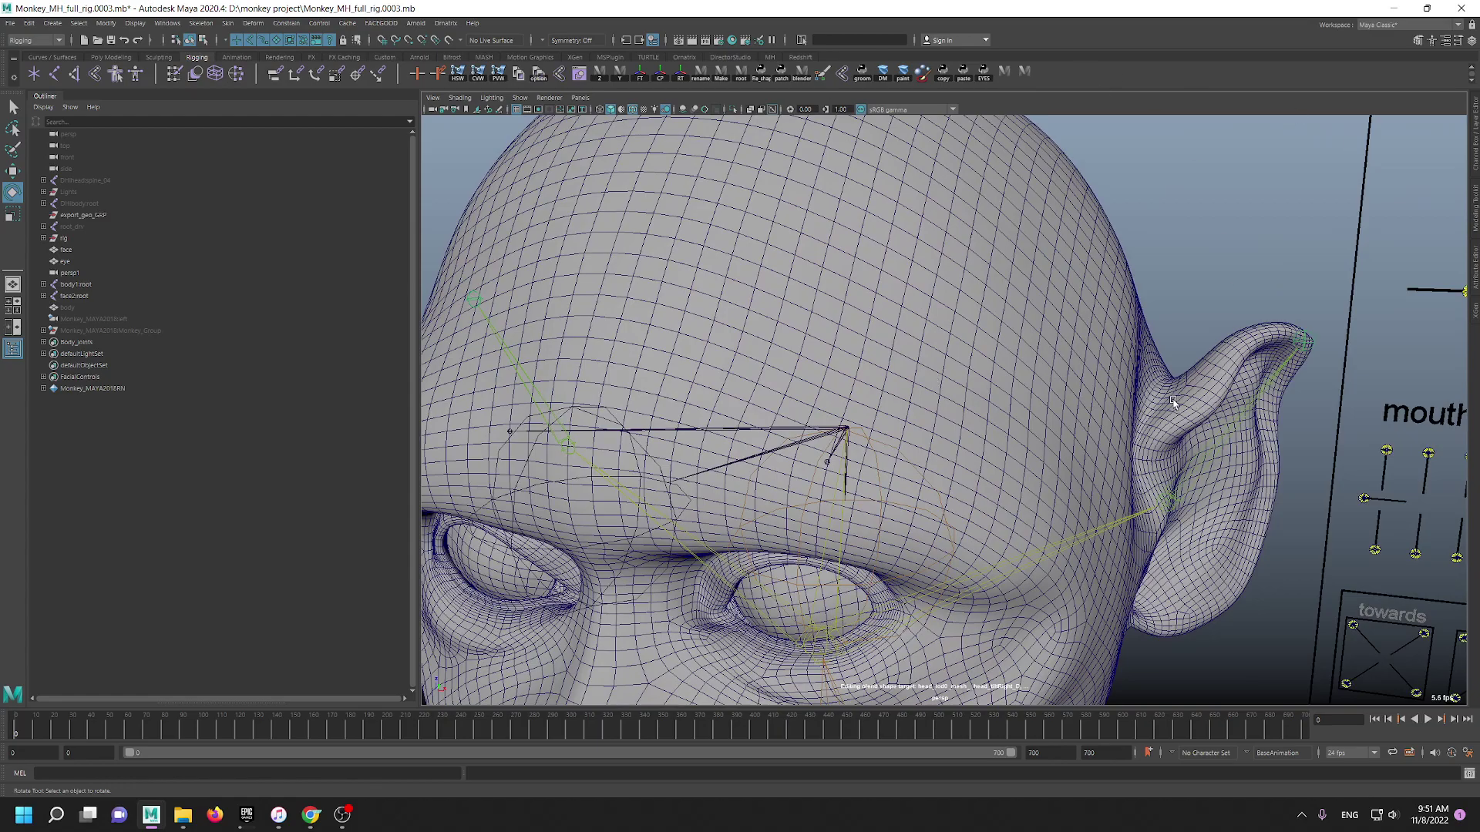
- Examine the head, neck and clavicle joints from above the character, from full upper body down to a three-quarter close-up
{"action": "left_click_drag", "start_coordinate": [1224, 405], "coordinate": [1141, 420], "text": "alt"}
{"action": "right_click_drag", "start_coordinate": [1141, 420], "coordinate": [863, 363], "text": "alt"}
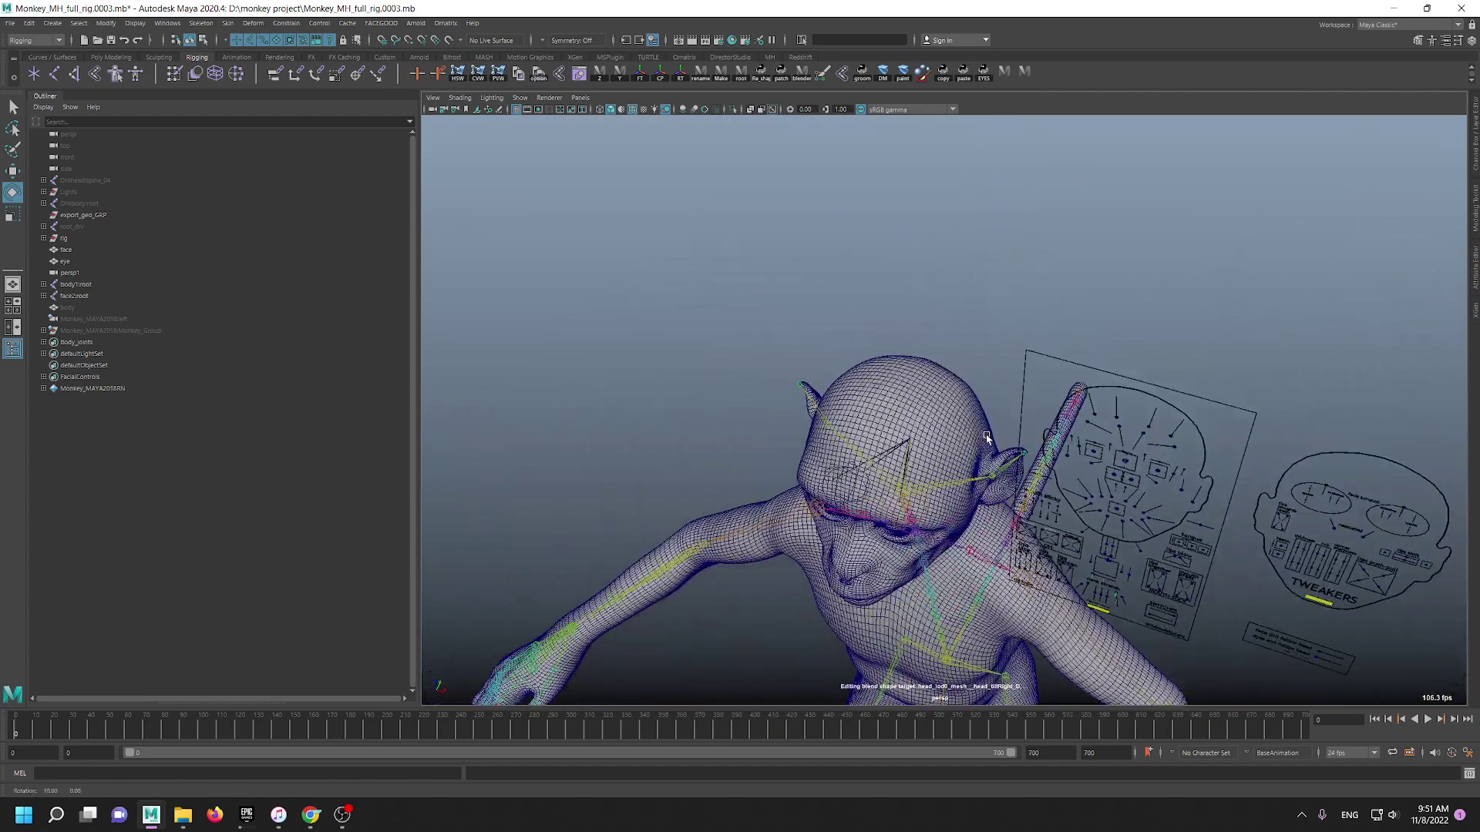
{"action": "middle_click_drag", "start_coordinate": [987, 436], "coordinate": [999, 335], "text": "alt"}
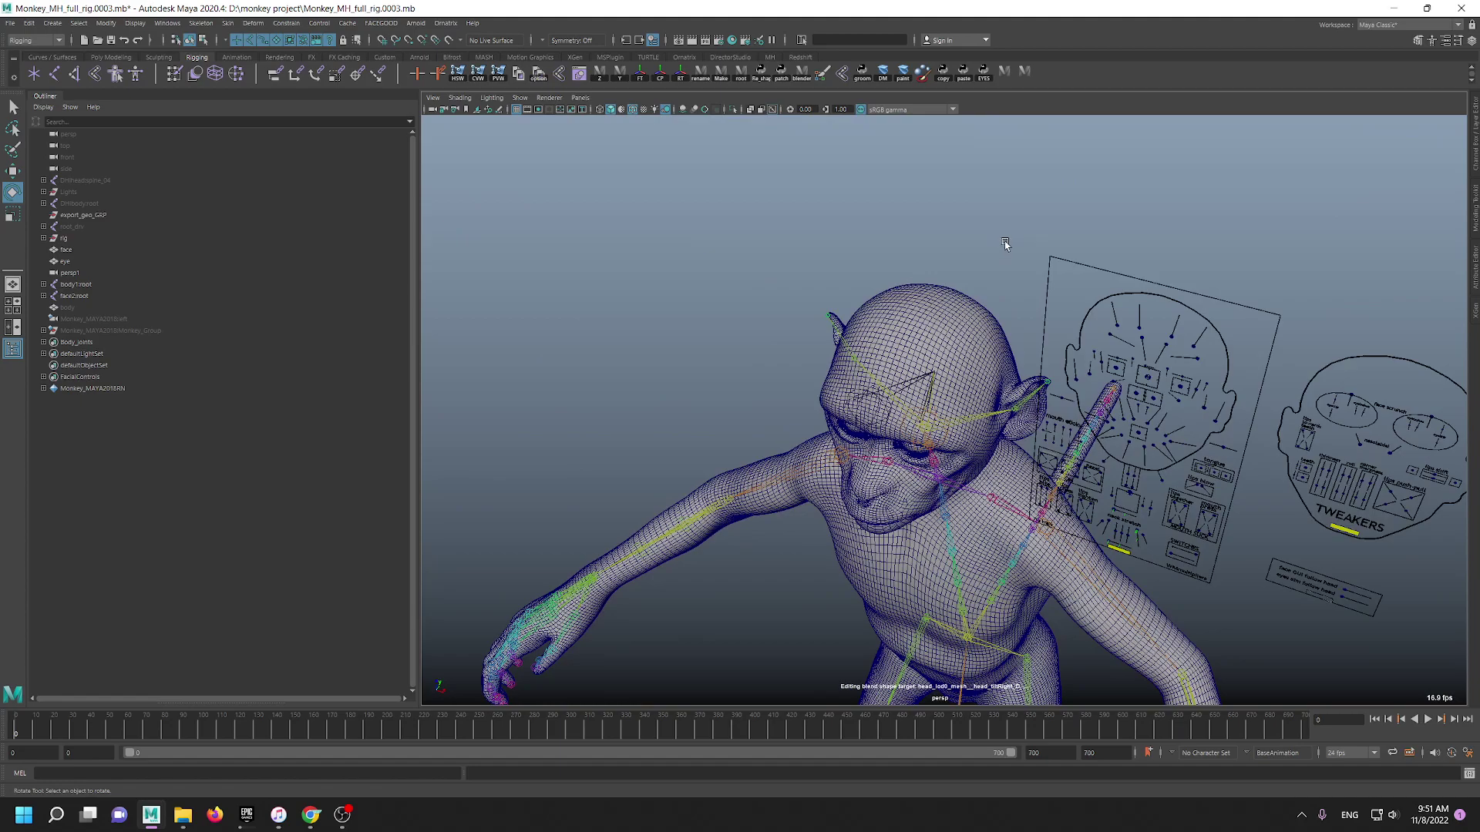
{"action": "left_click_drag", "start_coordinate": [727, 527], "coordinate": [880, 426], "text": "alt"}
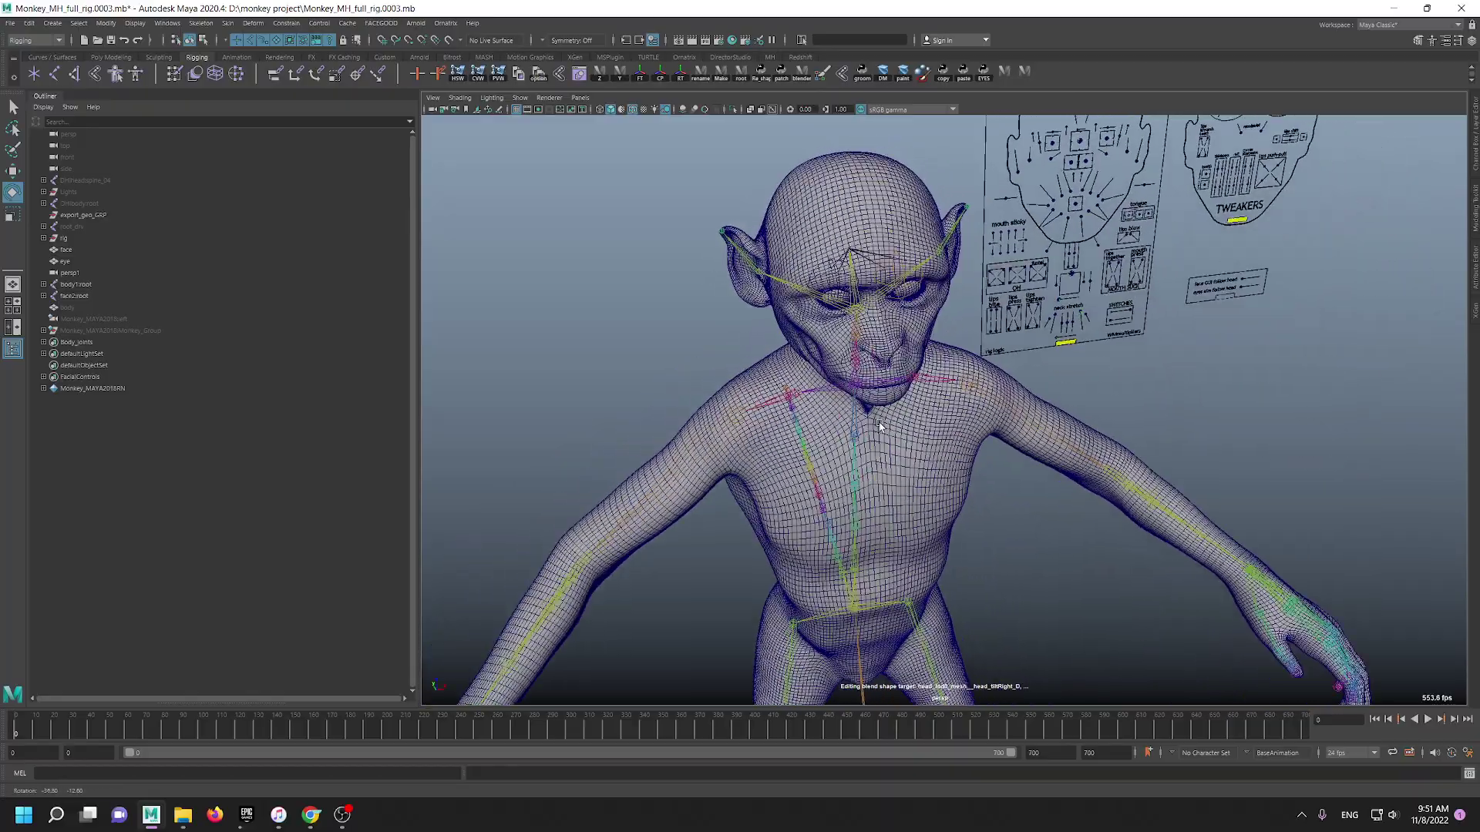
{"action": "scroll", "coordinate": [879, 426], "scroll_direction": "up", "scroll_amount": 6}
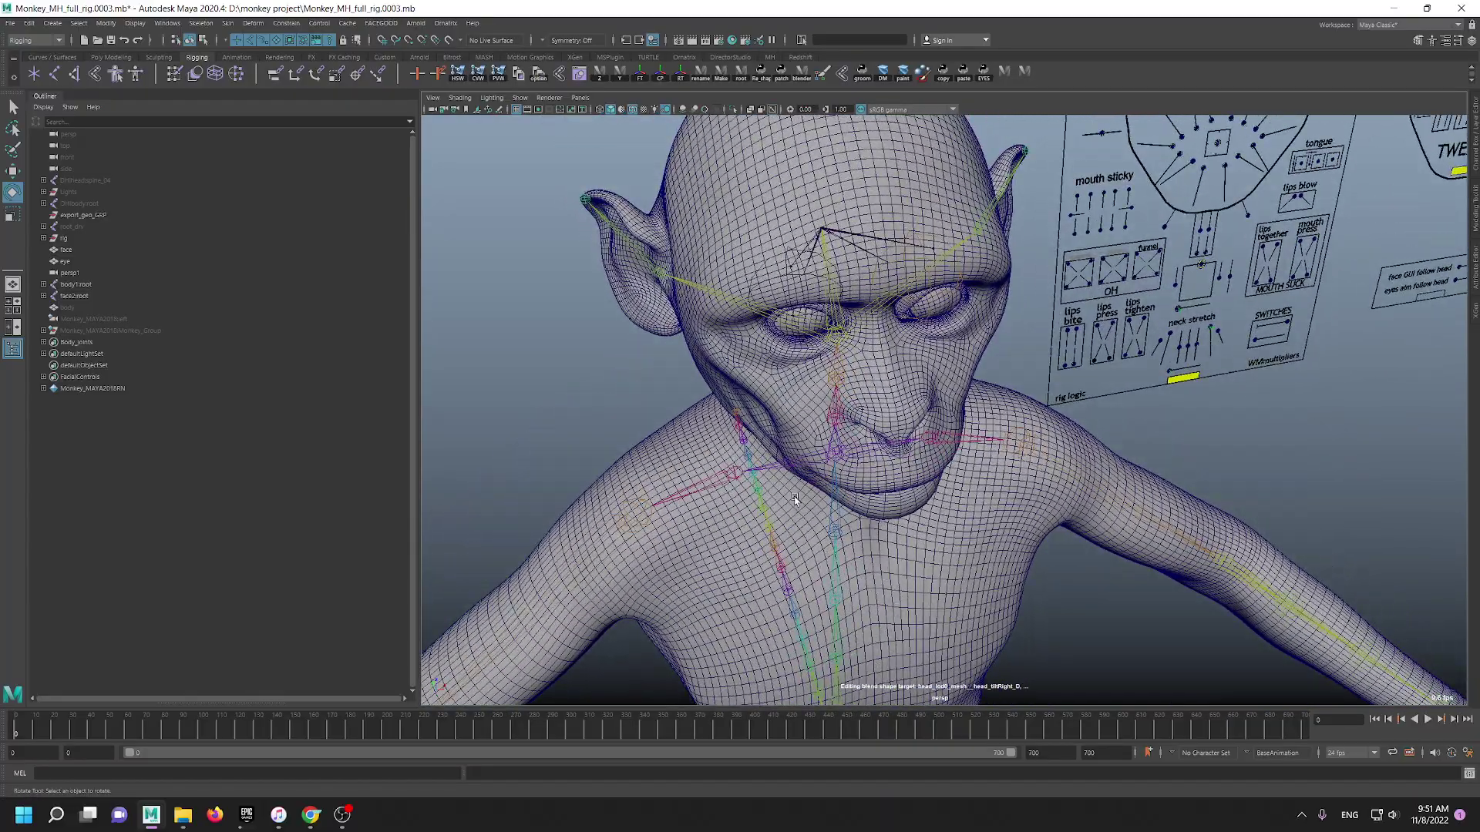
{"action": "left_click_drag", "start_coordinate": [795, 499], "coordinate": [1043, 491], "text": "alt"}
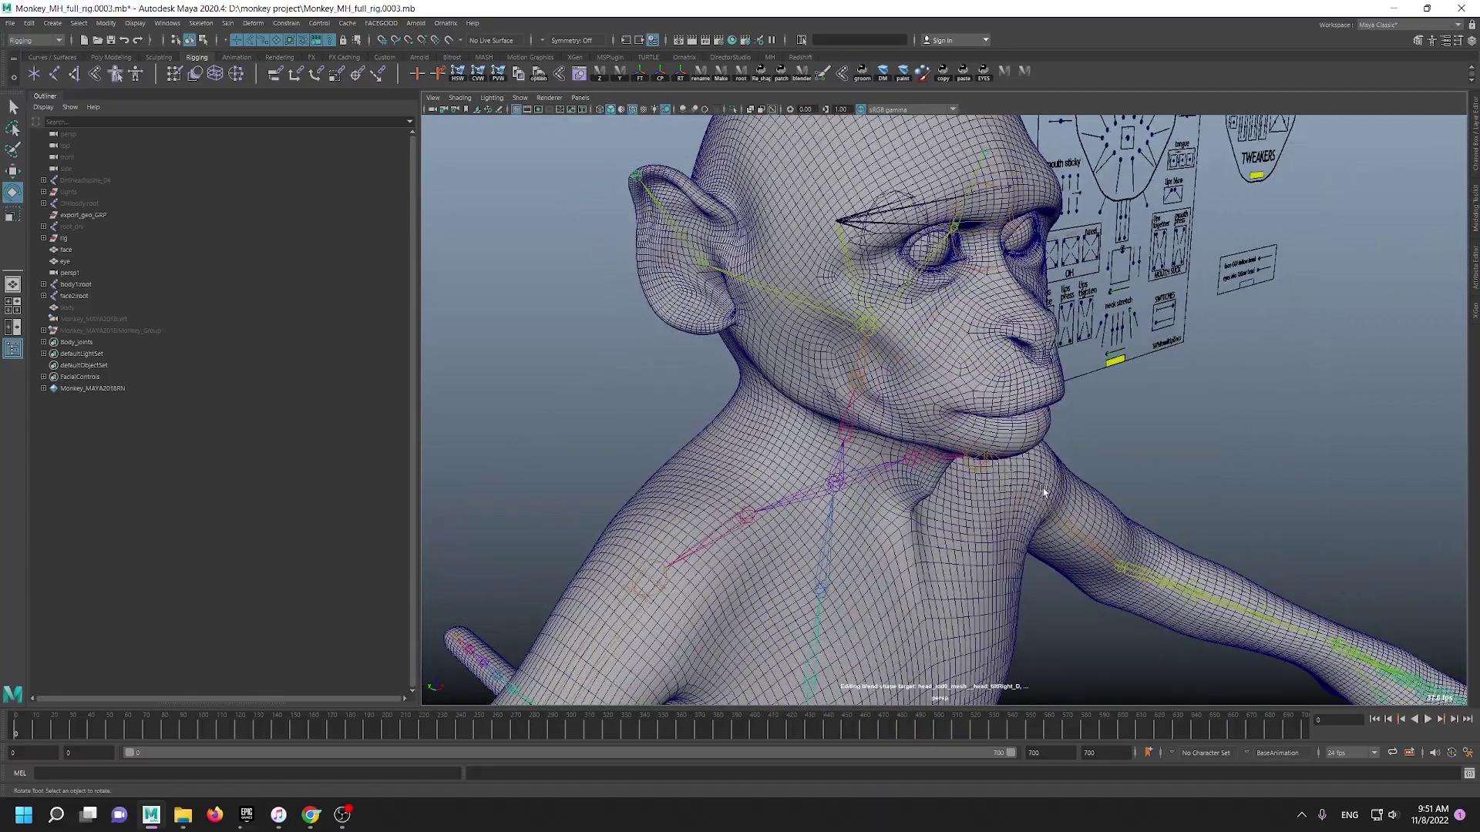
- Highlight the left forearm joint chain and examine it together with the neck, clavicle and shoulder joints in three-quarter view
{"action": "left_click", "coordinate": [832, 486]}
{"action": "left_click", "coordinate": [1157, 598]}
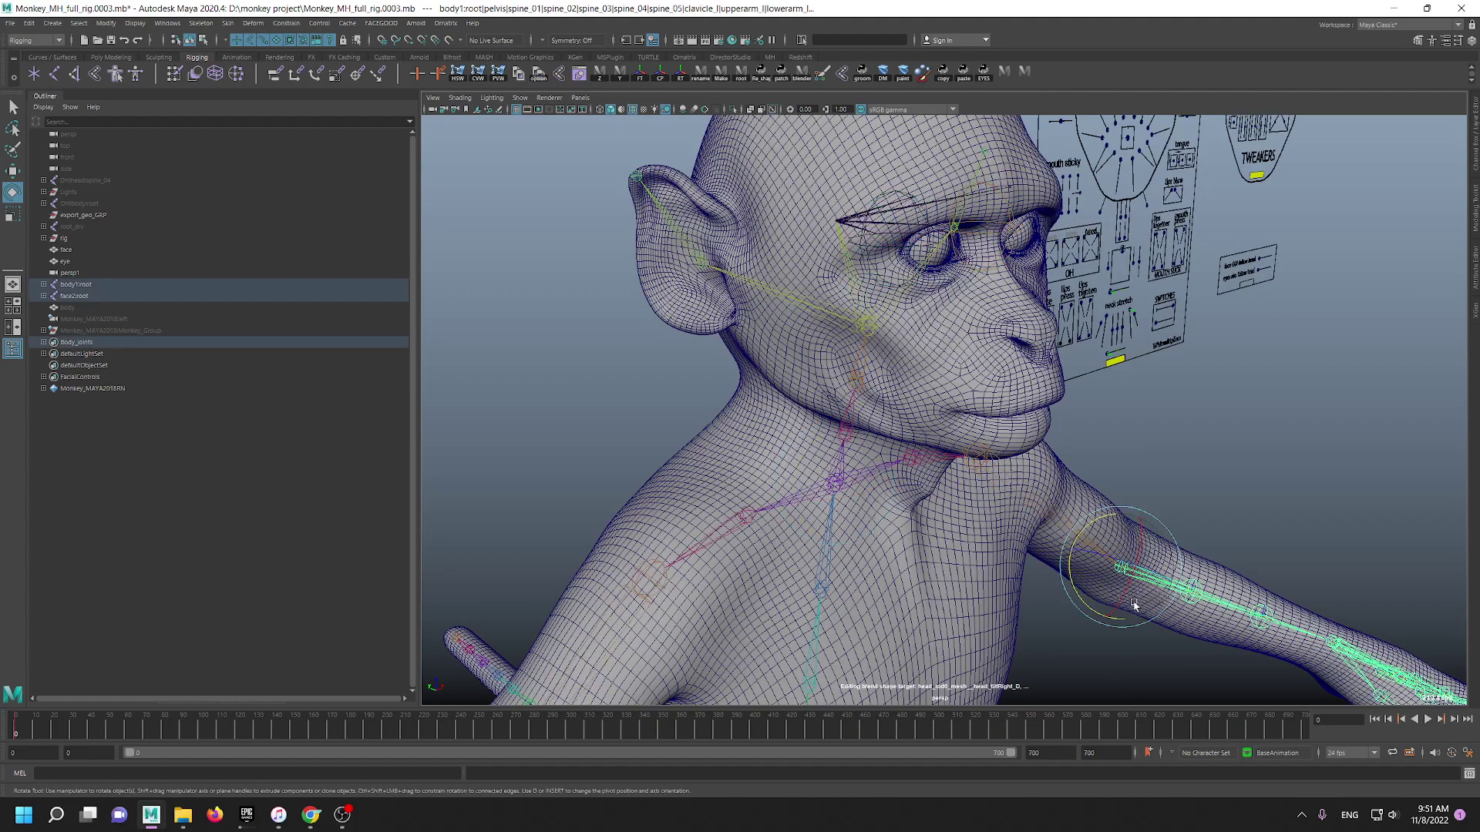
{"action": "left_click_drag", "start_coordinate": [1156, 598], "coordinate": [1021, 516], "text": "alt"}
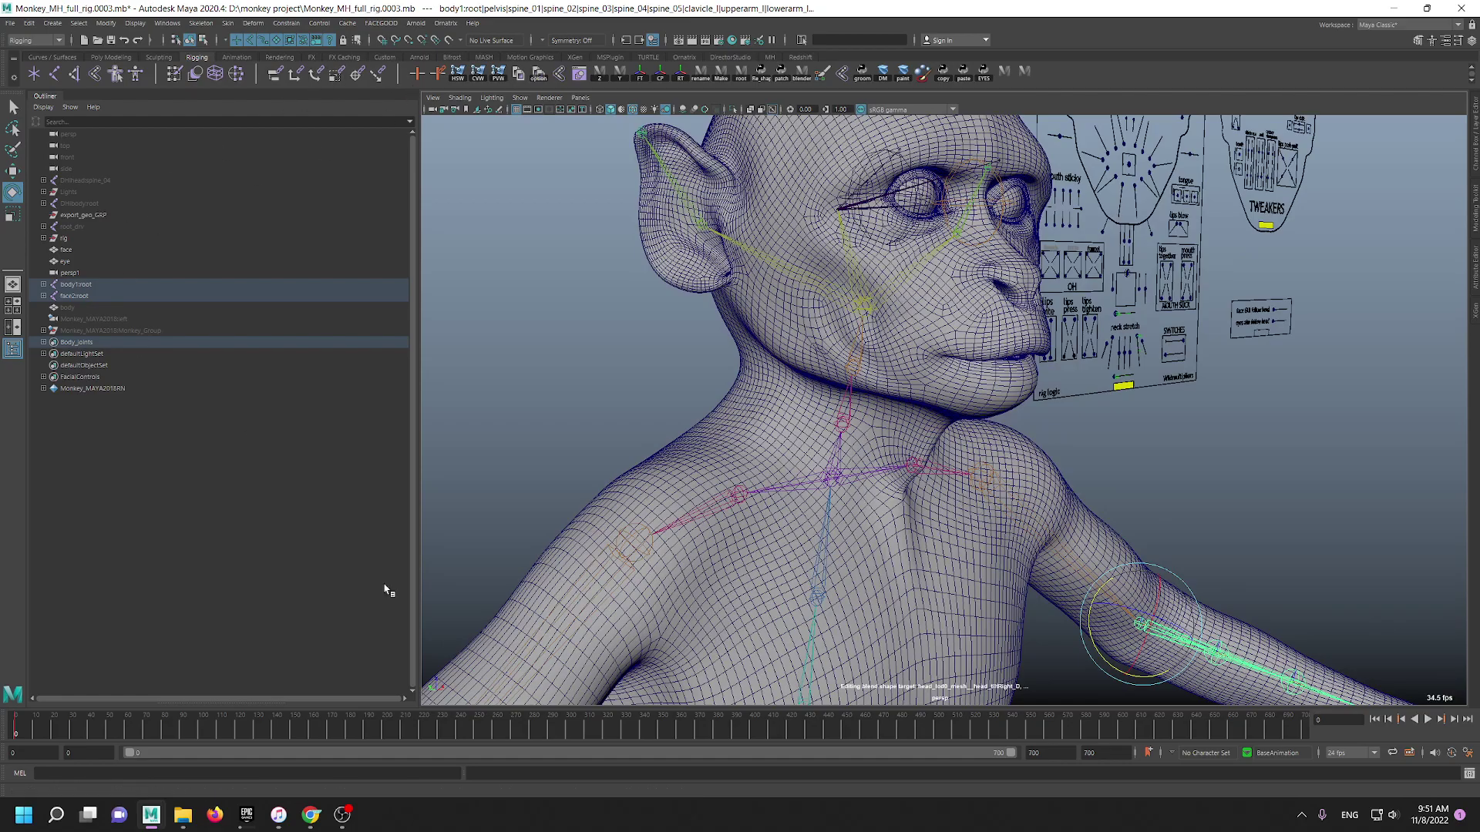
{"action": "middle_click_drag", "start_coordinate": [770, 433], "coordinate": [775, 526], "text": "alt"}
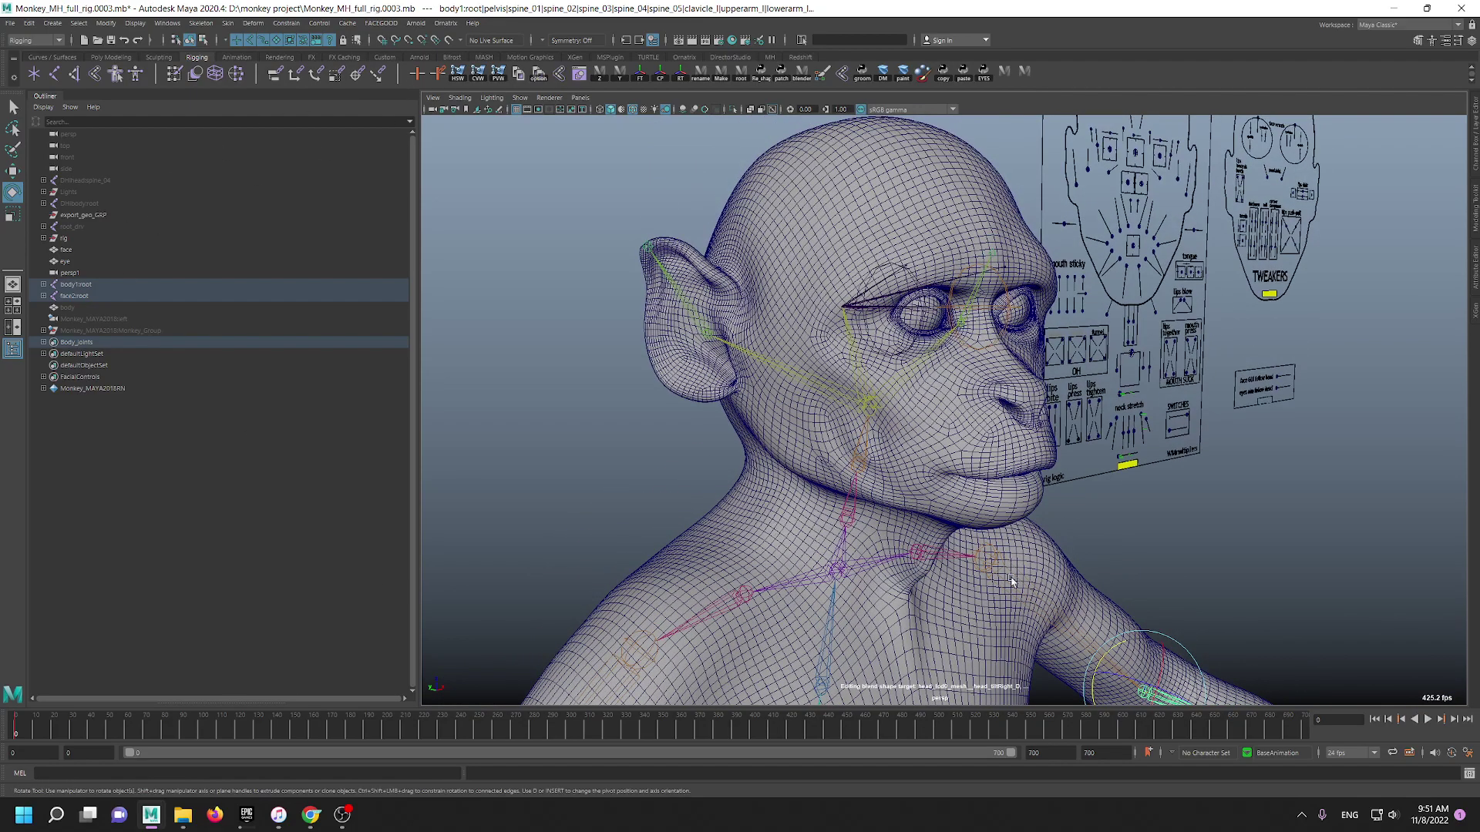
{"action": "left_click_drag", "start_coordinate": [1182, 408], "coordinate": [1183, 421], "text": "alt"}
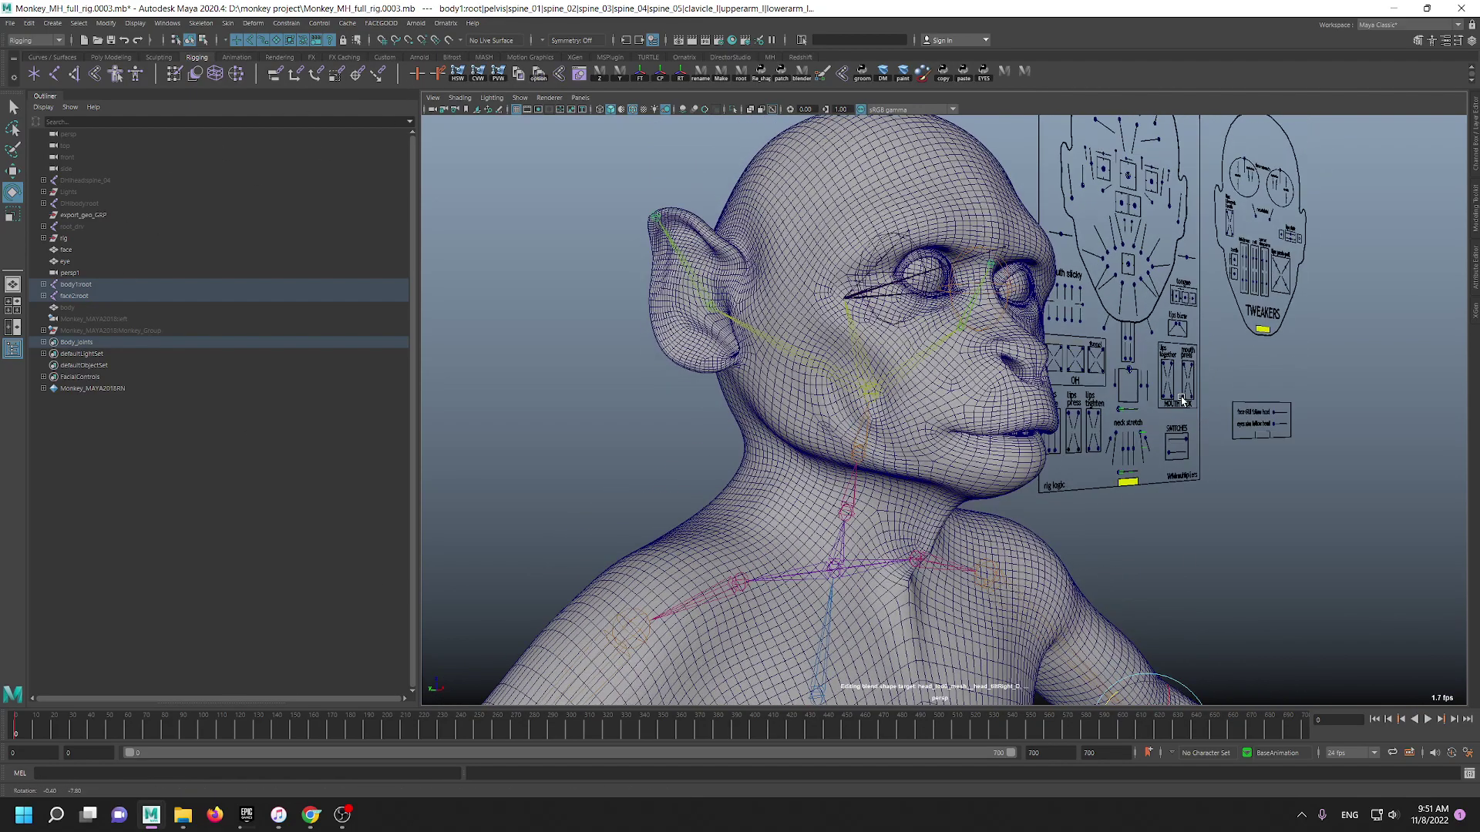
{"action": "left_click_drag", "start_coordinate": [1100, 401], "coordinate": [1104, 436], "text": "alt"}
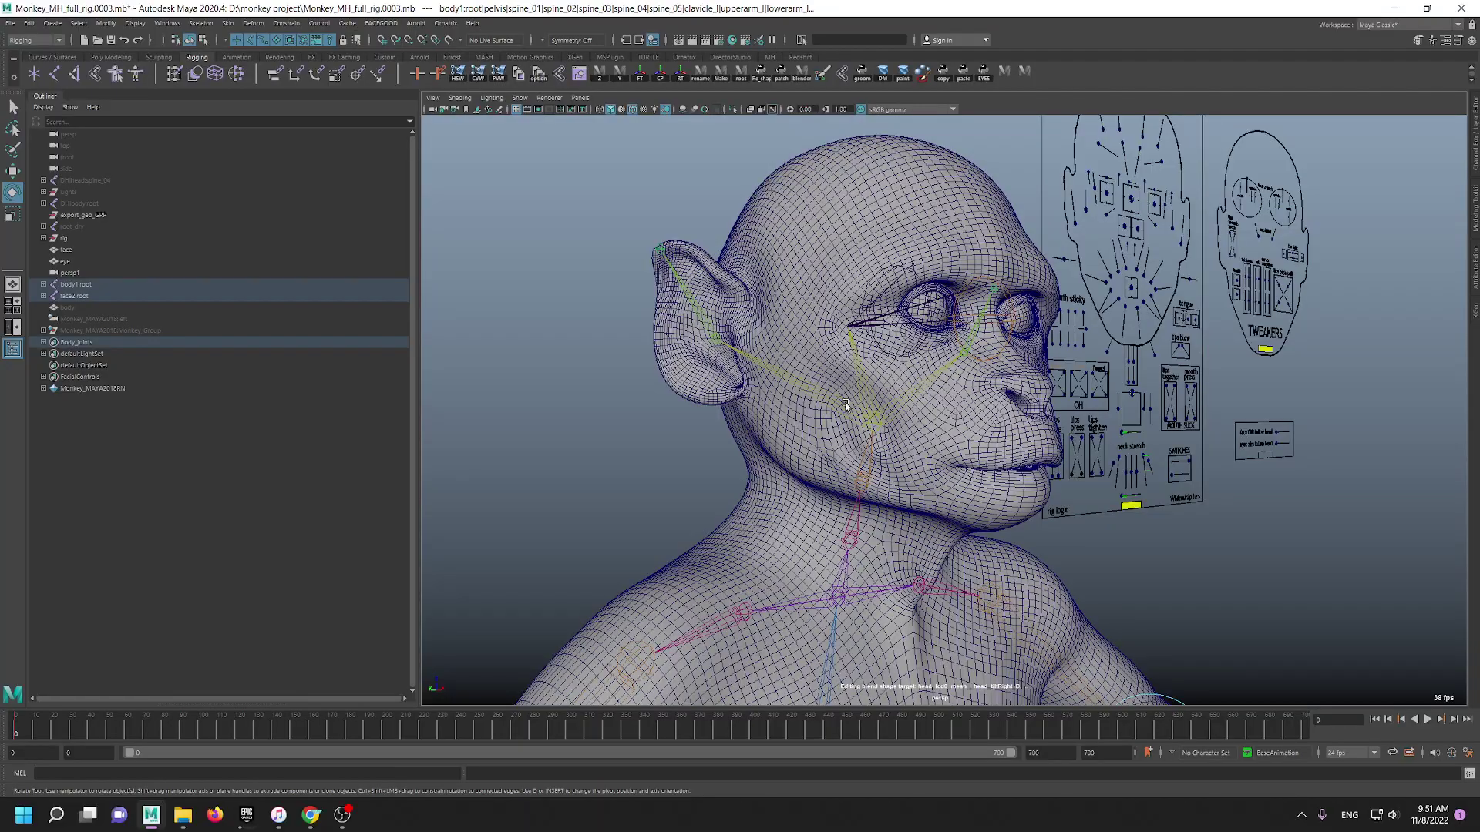
{"action": "left_click_drag", "start_coordinate": [697, 459], "coordinate": [859, 300], "text": "alt"}
{"action": "right_click_drag", "start_coordinate": [1010, 459], "coordinate": [824, 360], "text": "alt"}
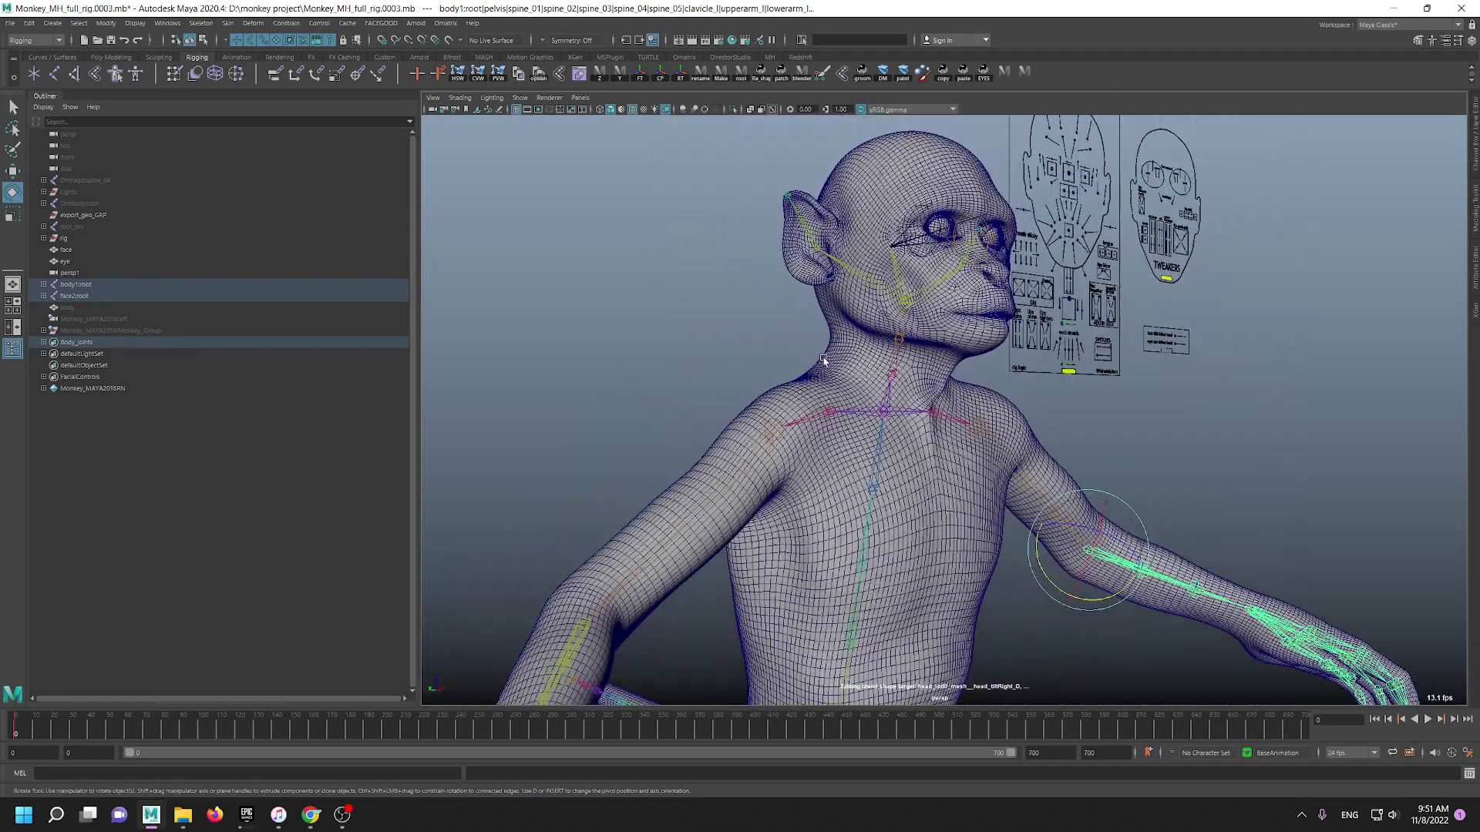
- Examine the alignment of the head, clavicle and spine joints from the front of the upper body
{"action": "left_click_drag", "start_coordinate": [823, 360], "coordinate": [687, 393], "text": "alt"}
{"action": "scroll", "coordinate": [789, 481], "scroll_direction": "up", "scroll_amount": 4}
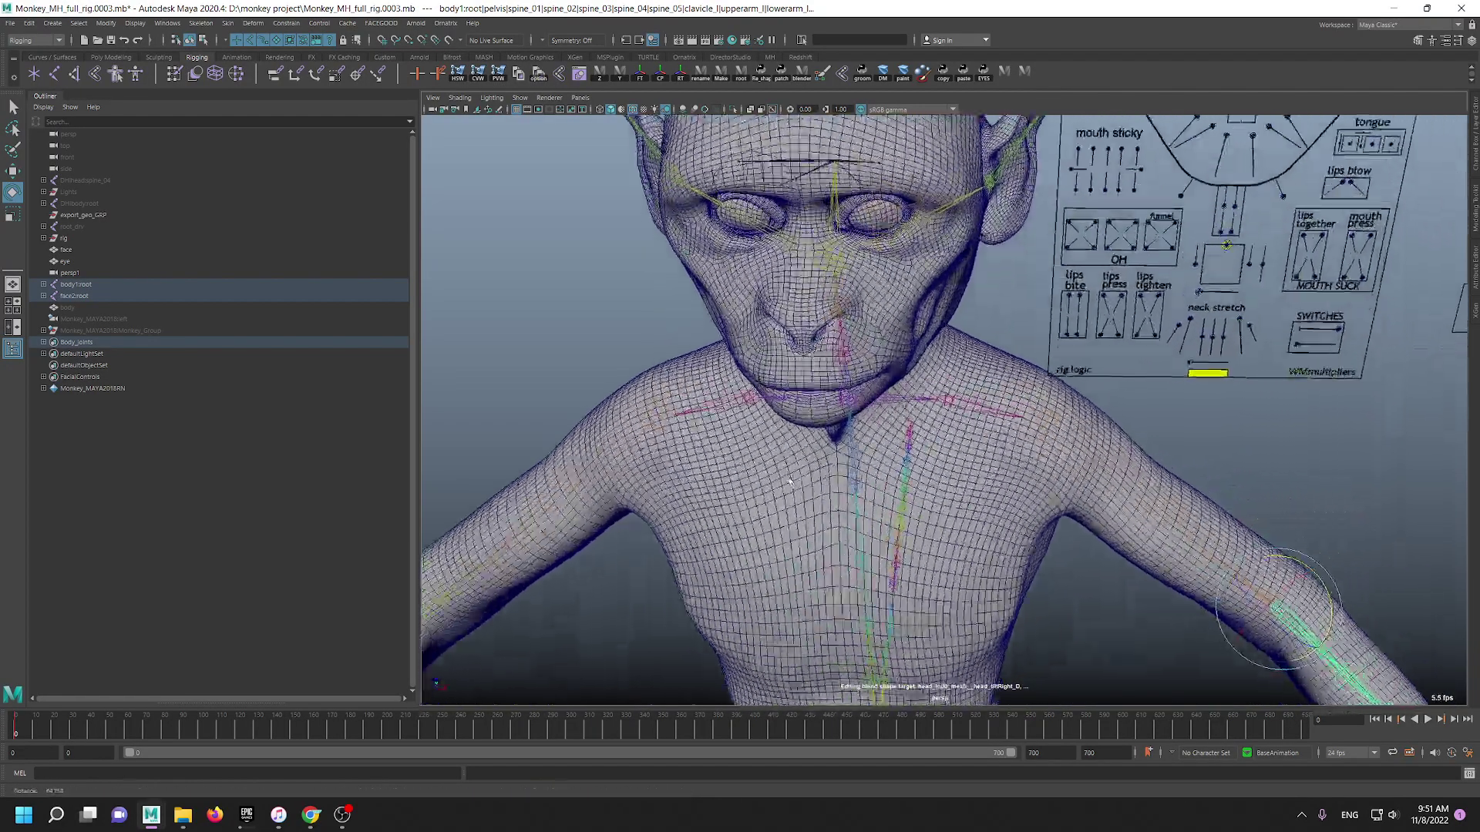
{"action": "scroll", "coordinate": [789, 481], "scroll_direction": "down", "scroll_amount": 5}
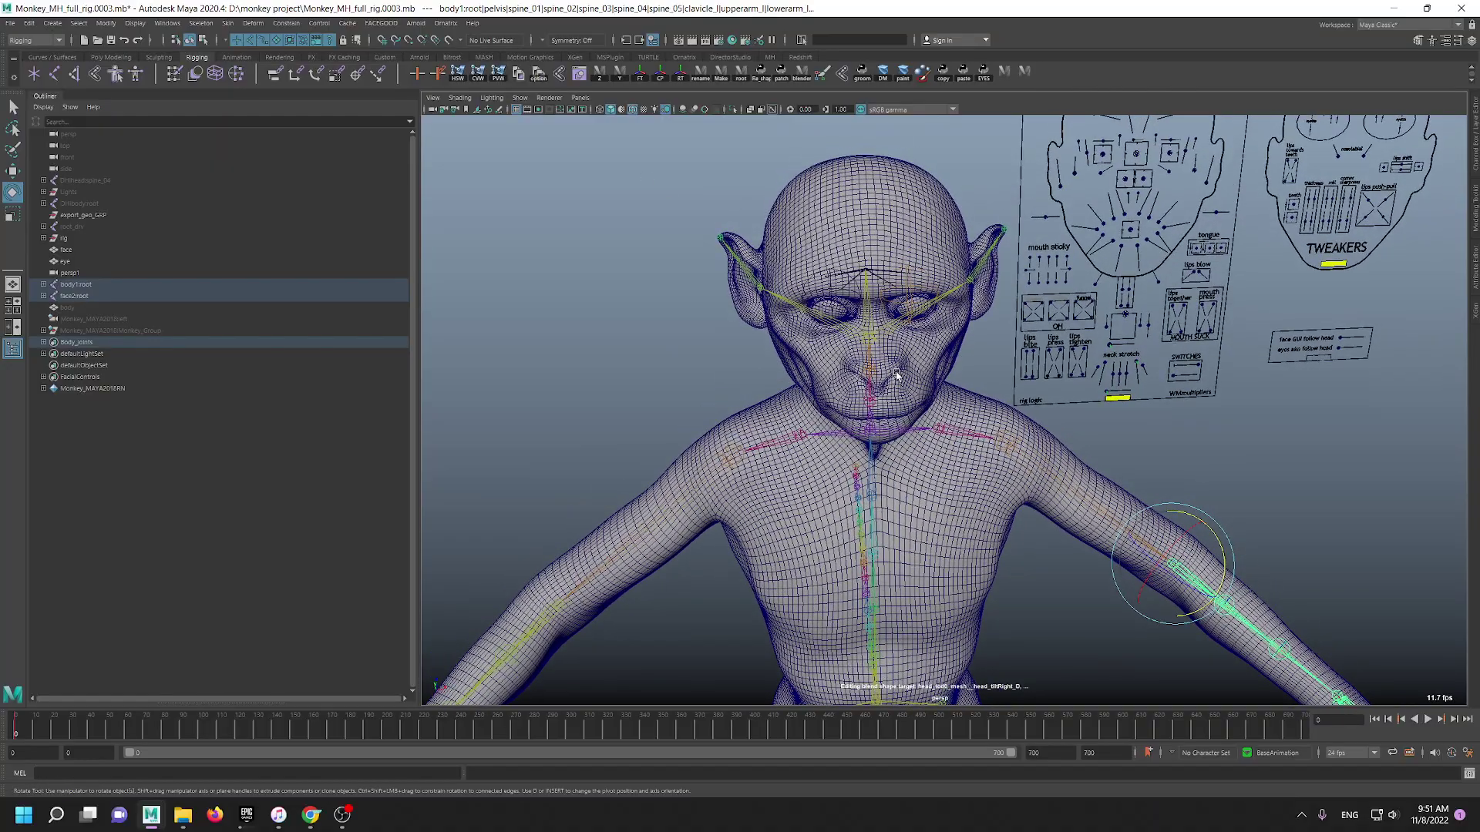
{"action": "scroll", "coordinate": [896, 376], "scroll_direction": "up", "scroll_amount": 6}
{"action": "scroll", "coordinate": [813, 461], "scroll_direction": "down", "scroll_amount": 3}
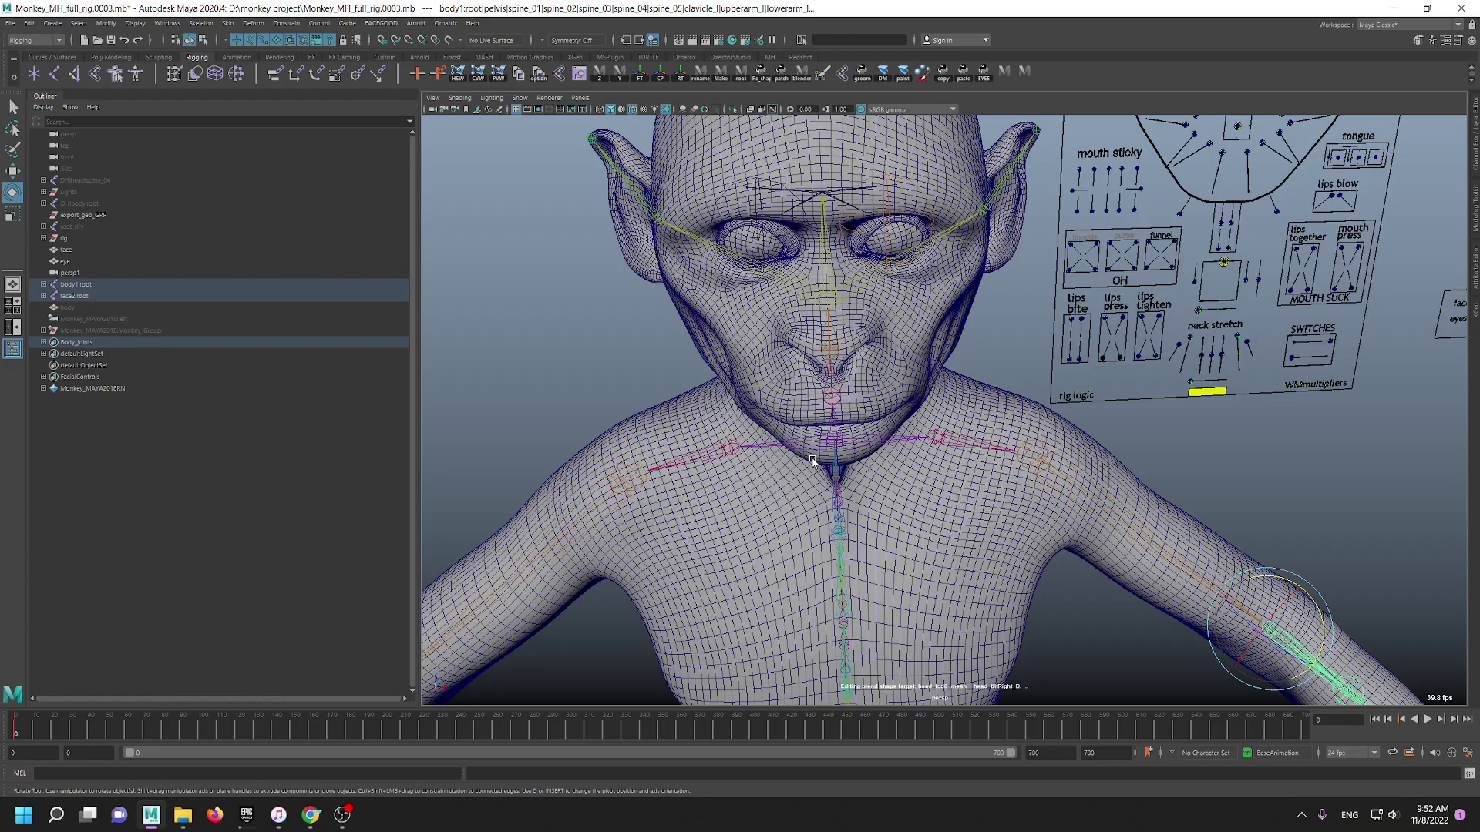
- Highlight the face skeleton's head joint hierarchy and examine its eye branches from the side of the face
{"action": "left_click_drag", "start_coordinate": [832, 370], "coordinate": [740, 331], "text": "alt"}
{"action": "middle_click_drag", "start_coordinate": [648, 223], "coordinate": [644, 374], "text": "alt"}
{"action": "right_click_drag", "start_coordinate": [643, 374], "coordinate": [832, 383], "text": "alt"}
{"action": "left_click_drag", "start_coordinate": [872, 417], "coordinate": [872, 416]}
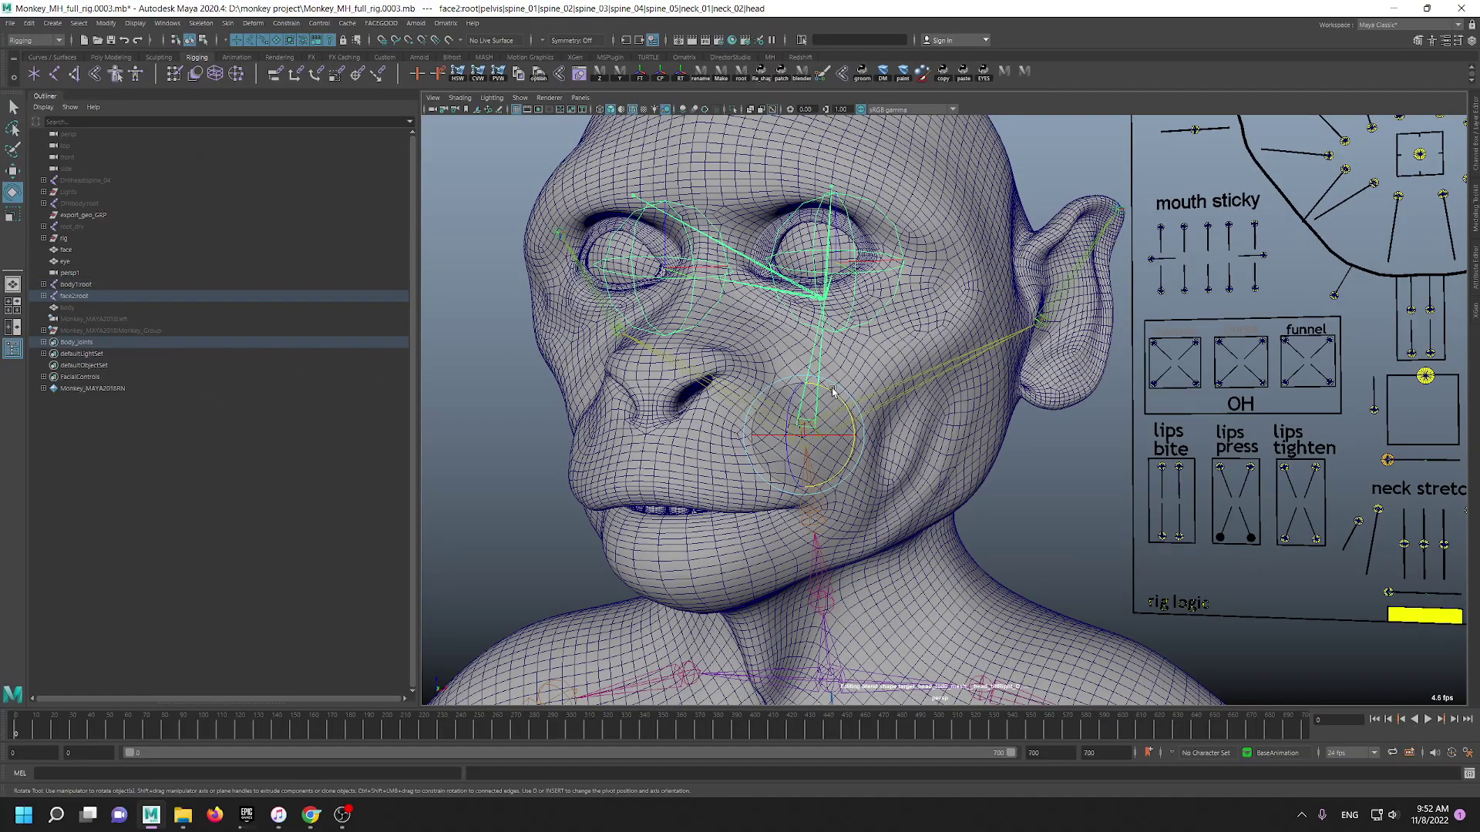
{"action": "left_click_drag", "start_coordinate": [651, 339], "coordinate": [749, 327], "text": "alt"}
{"action": "right_click_drag", "start_coordinate": [749, 327], "coordinate": [790, 435], "text": "alt"}
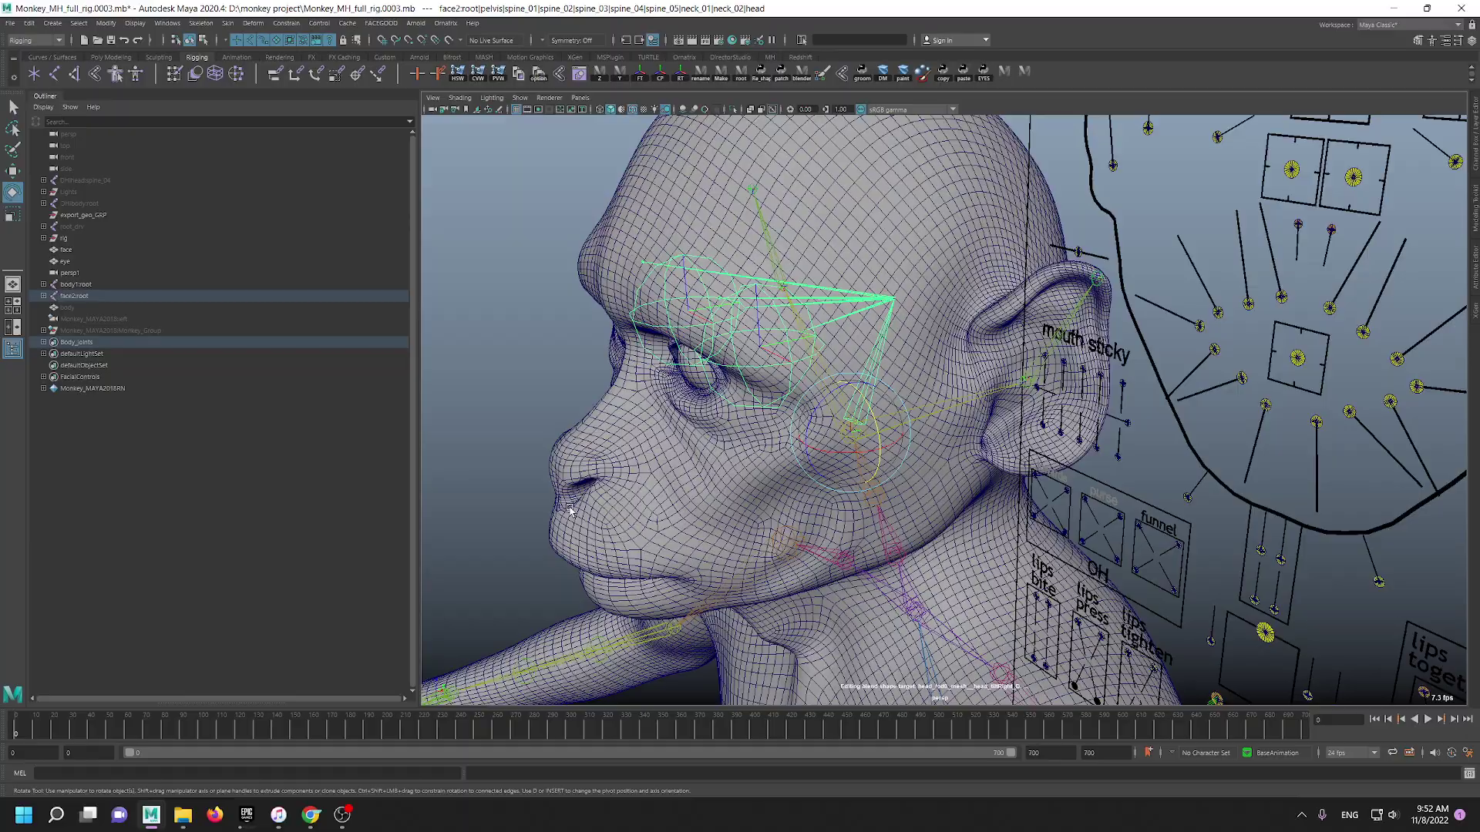
- Examine the highlighted head and eye joints from the opposite three-quarter side of the face, and clear the selection
{"action": "left_click_drag", "start_coordinate": [560, 521], "coordinate": [592, 468], "text": "alt"}
{"action": "left_click_drag", "start_coordinate": [658, 291], "coordinate": [1029, 478], "text": "alt"}
{"action": "right_click_drag", "start_coordinate": [970, 453], "coordinate": [944, 470], "text": "alt"}
{"action": "left_click_drag", "start_coordinate": [944, 471], "coordinate": [917, 444], "text": "alt"}
{"action": "right_click_drag", "start_coordinate": [929, 424], "coordinate": [1000, 501], "text": "alt"}
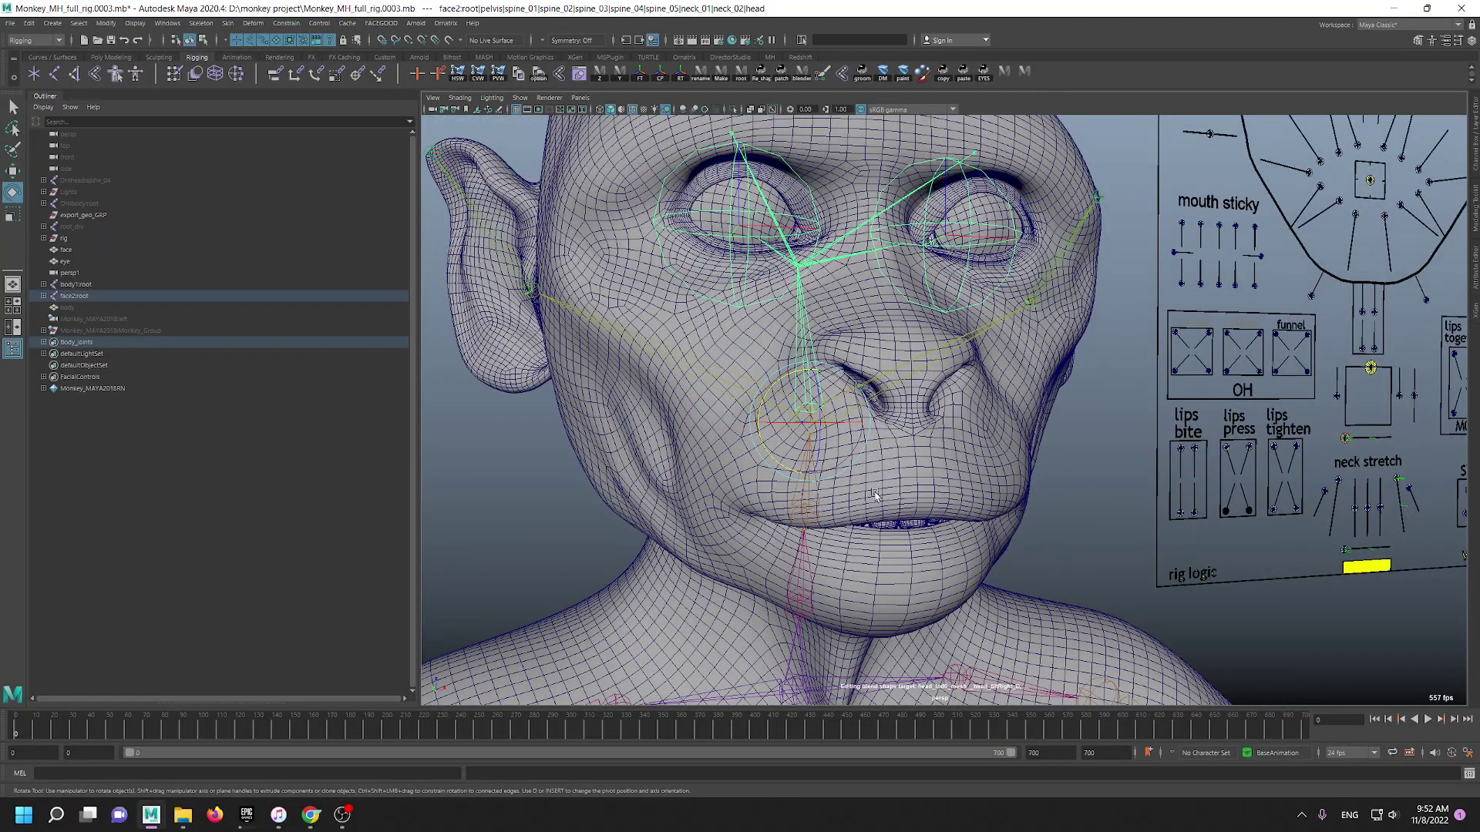
{"action": "right_click_drag", "start_coordinate": [875, 496], "coordinate": [925, 299], "text": "alt"}
{"action": "middle_click_drag", "start_coordinate": [925, 299], "coordinate": [926, 347], "text": "alt"}
{"action": "right_click_drag", "start_coordinate": [927, 346], "coordinate": [1005, 330], "text": "alt"}
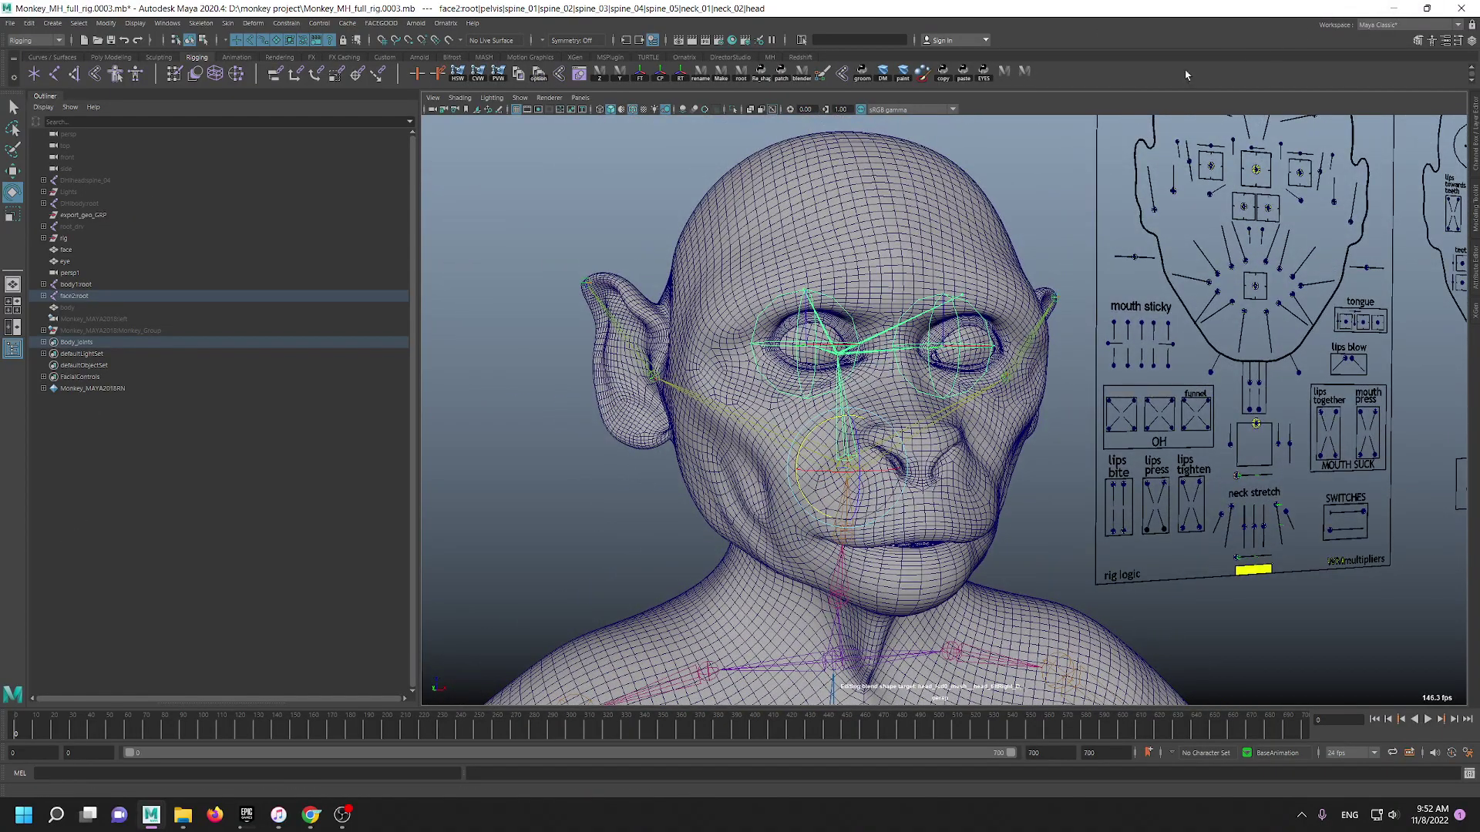
{"action": "right_click_drag", "start_coordinate": [1009, 188], "coordinate": [1035, 241], "text": "alt"}
{"action": "middle_click_drag", "start_coordinate": [1002, 305], "coordinate": [988, 306], "text": "alt"}
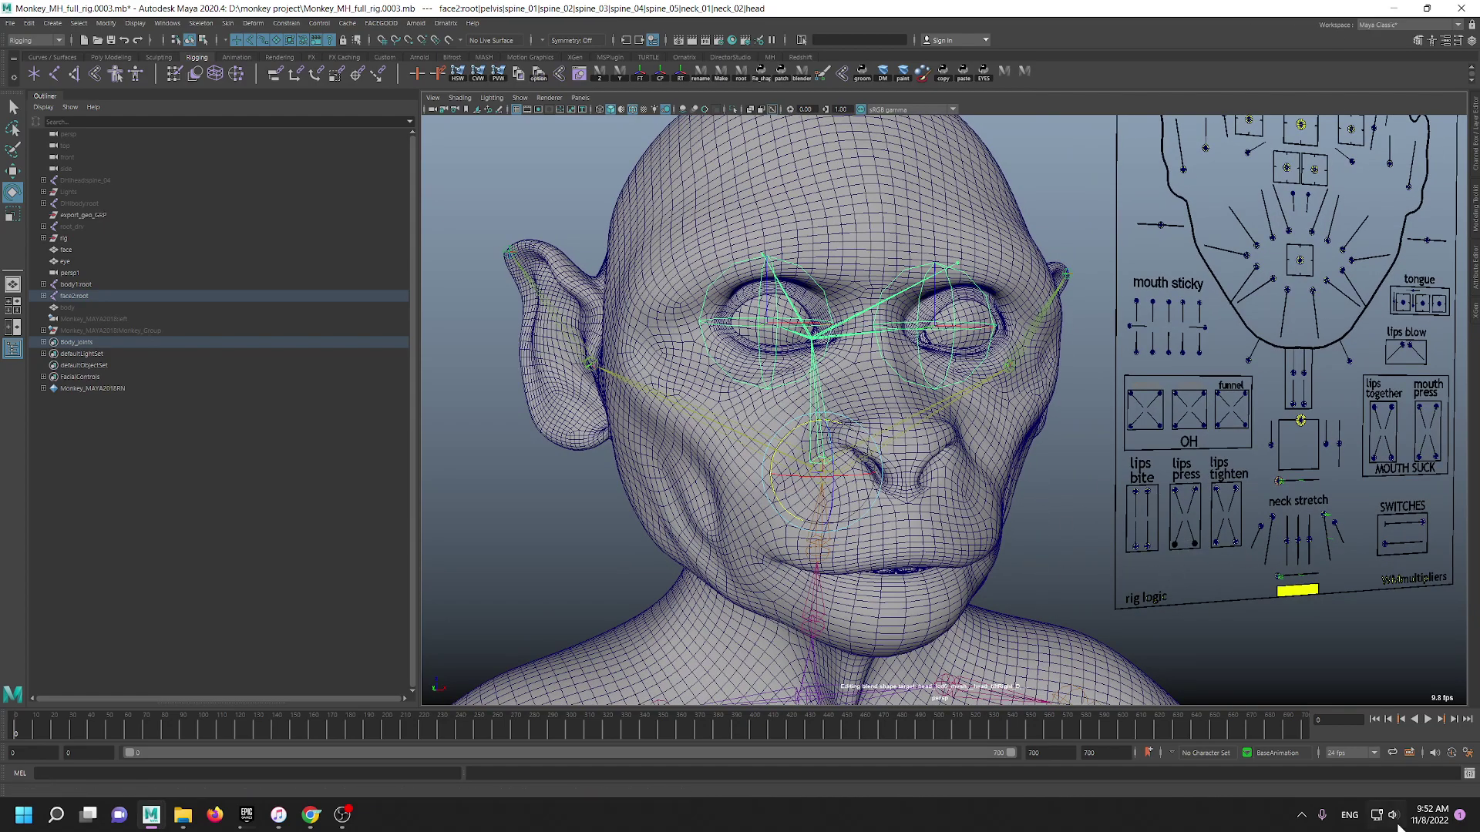
{"action": "left_click_drag", "start_coordinate": [1030, 551], "coordinate": [1002, 571]}
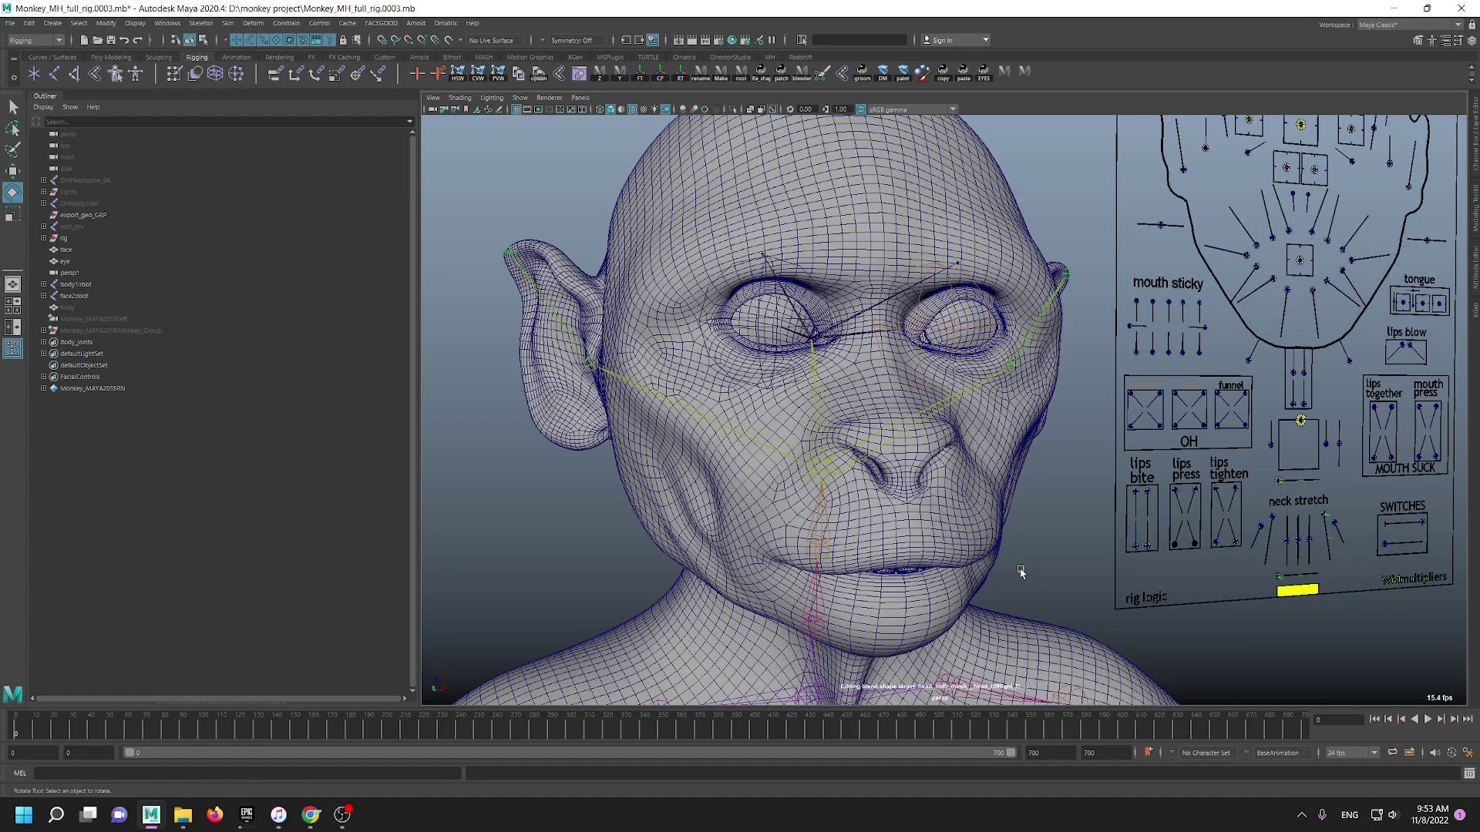
- Examine the neck and clavicle joints at the base of the neck in close-up
{"action": "right_click_drag", "start_coordinate": [1020, 570], "coordinate": [780, 441], "text": "alt"}
{"action": "left_click_drag", "start_coordinate": [818, 443], "coordinate": [775, 436], "text": "alt"}
{"action": "middle_click_drag", "start_coordinate": [778, 396], "coordinate": [745, 246], "text": "alt"}
{"action": "right_click_drag", "start_coordinate": [783, 347], "coordinate": [925, 526], "text": "alt"}
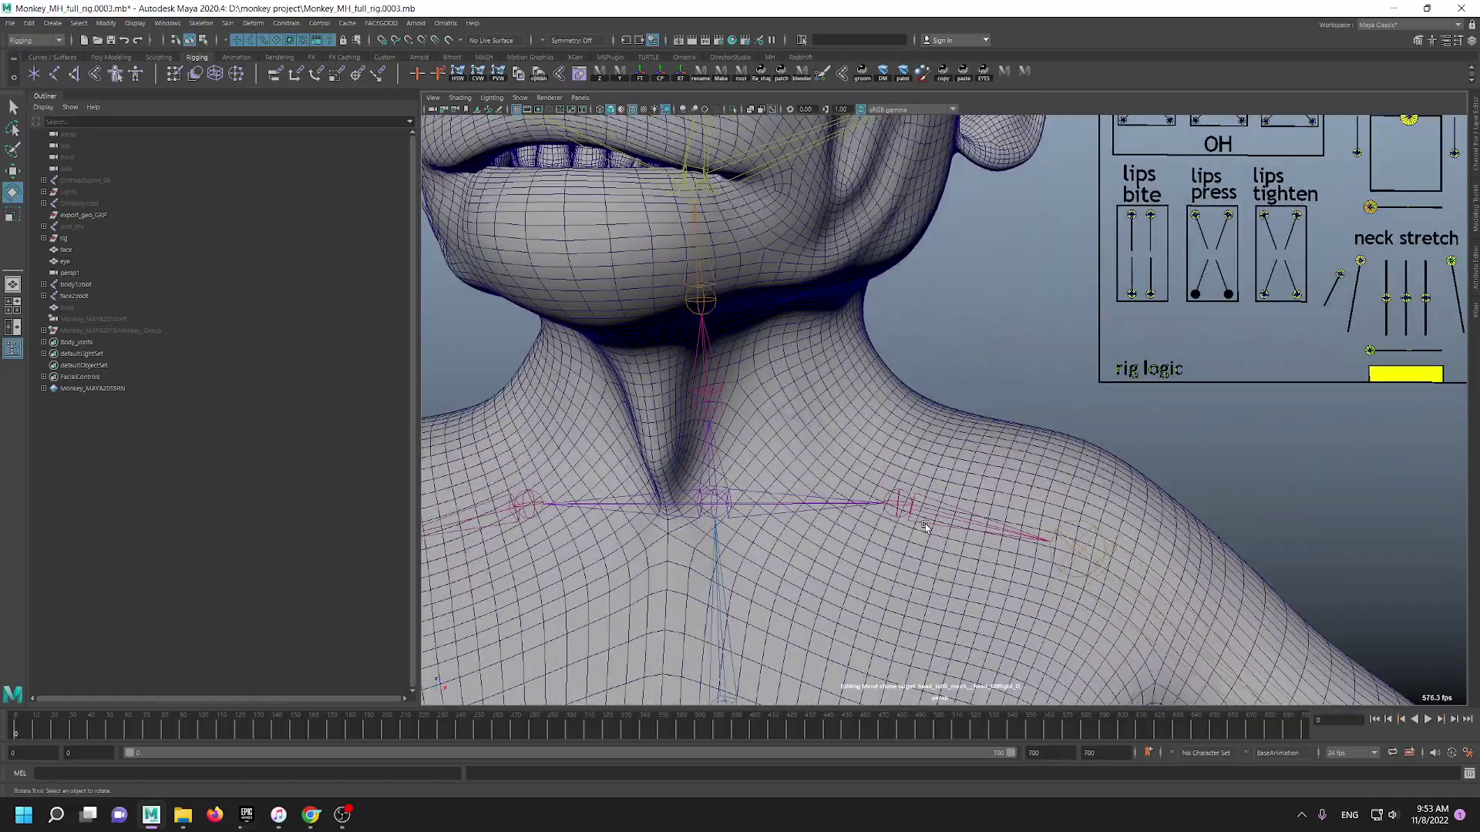
{"action": "left_click_drag", "start_coordinate": [928, 495], "coordinate": [851, 414], "text": "alt"}
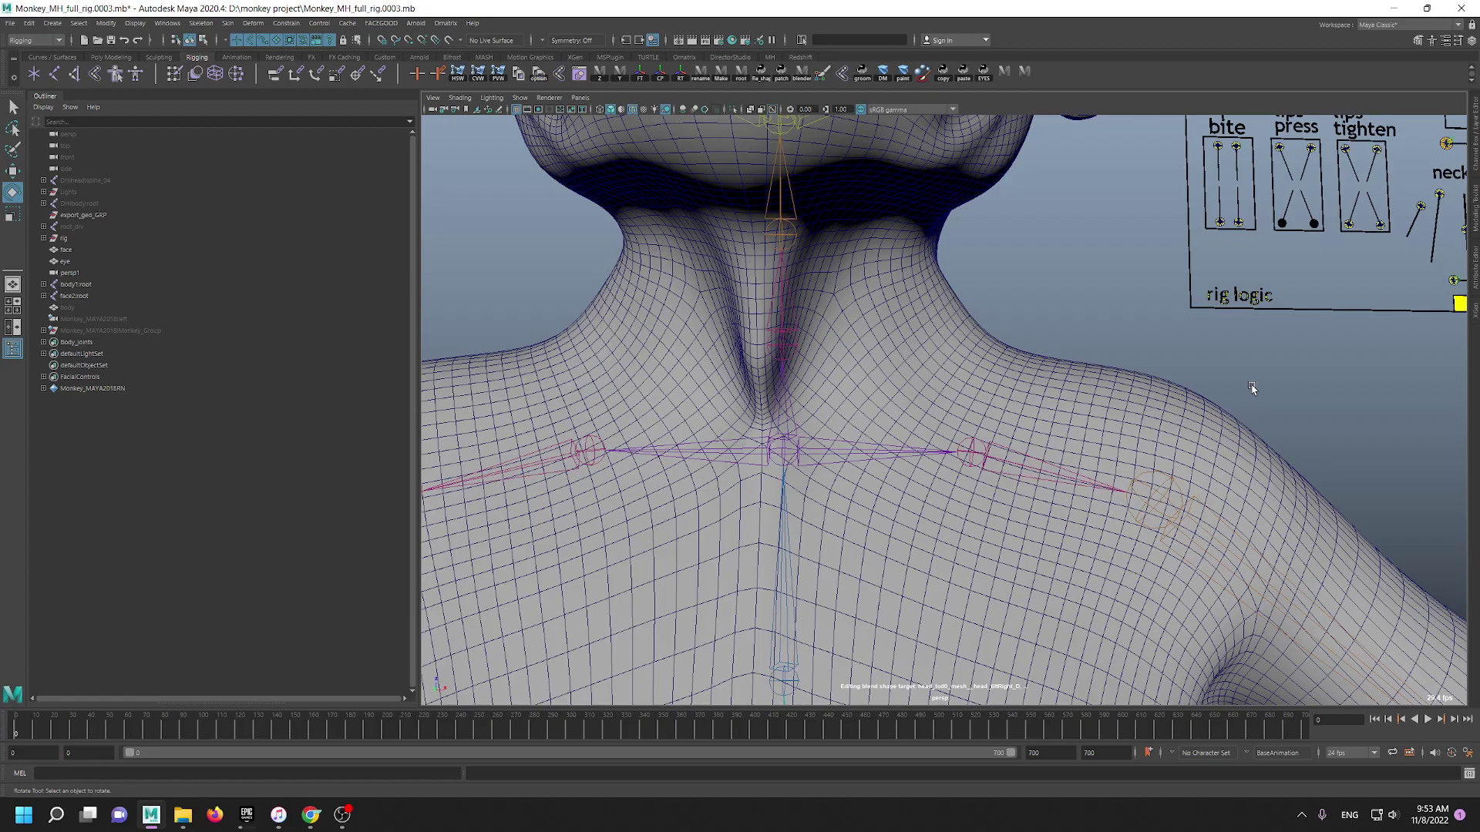
- Examine the neck joint chain between the jaw and the collarbones from the front
{"action": "right_click_drag", "start_coordinate": [913, 385], "coordinate": [832, 405], "text": "alt"}
{"action": "left_click_drag", "start_coordinate": [833, 405], "coordinate": [827, 420], "text": "alt"}
{"action": "right_click_drag", "start_coordinate": [827, 420], "coordinate": [799, 488], "text": "alt"}
{"action": "middle_click_drag", "start_coordinate": [815, 492], "coordinate": [861, 588], "text": "alt"}
{"action": "left_click_drag", "start_coordinate": [861, 588], "coordinate": [884, 592], "text": "alt"}
{"action": "right_click_drag", "start_coordinate": [884, 591], "coordinate": [1002, 736], "text": "alt"}
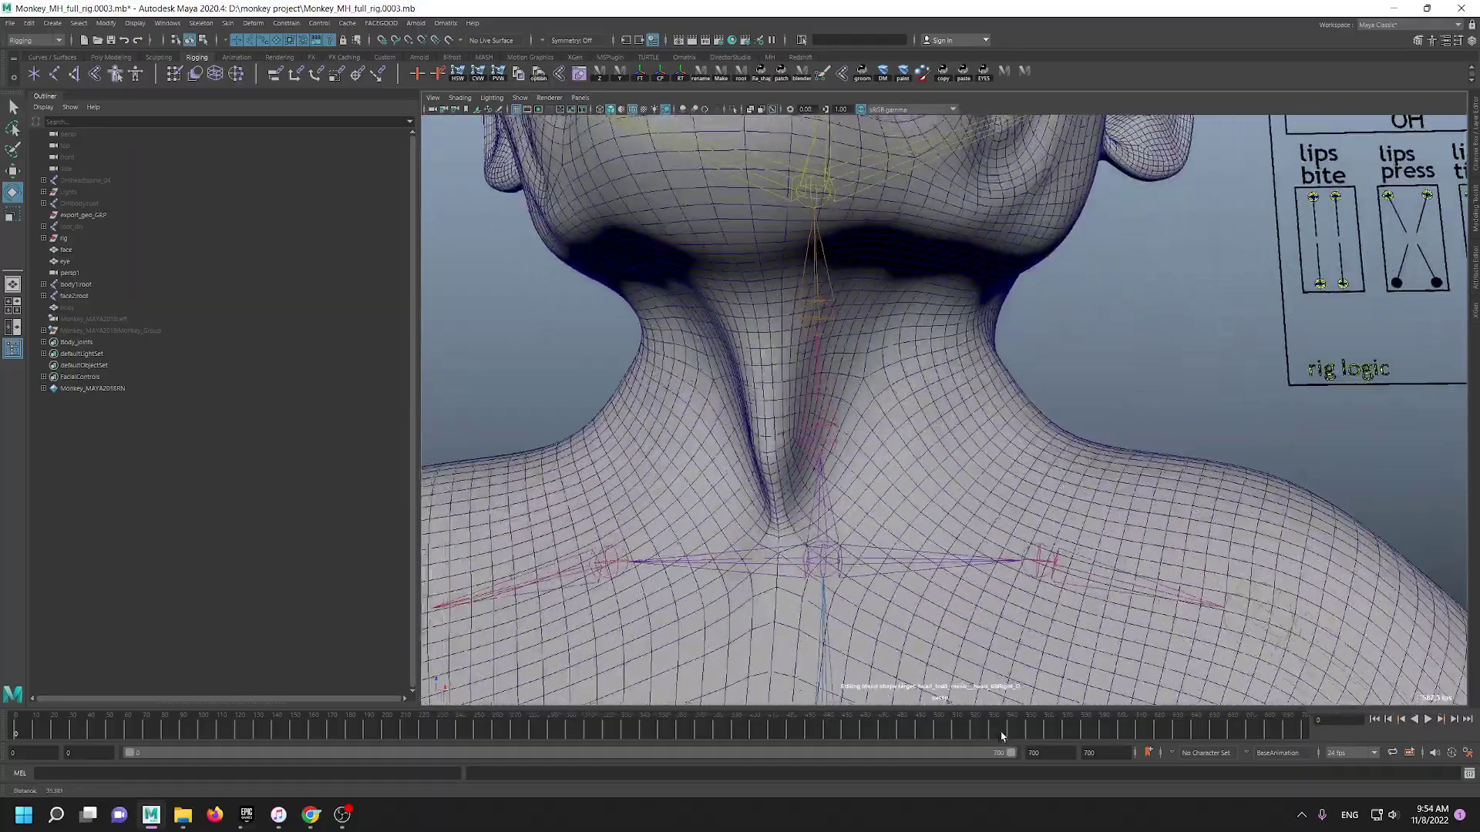
- Examine the spine joint chain running down the chest from the clavicles
{"action": "middle_click_drag", "start_coordinate": [917, 547], "coordinate": [929, 331], "text": "alt"}
{"action": "right_click_drag", "start_coordinate": [954, 538], "coordinate": [894, 605], "text": "alt"}
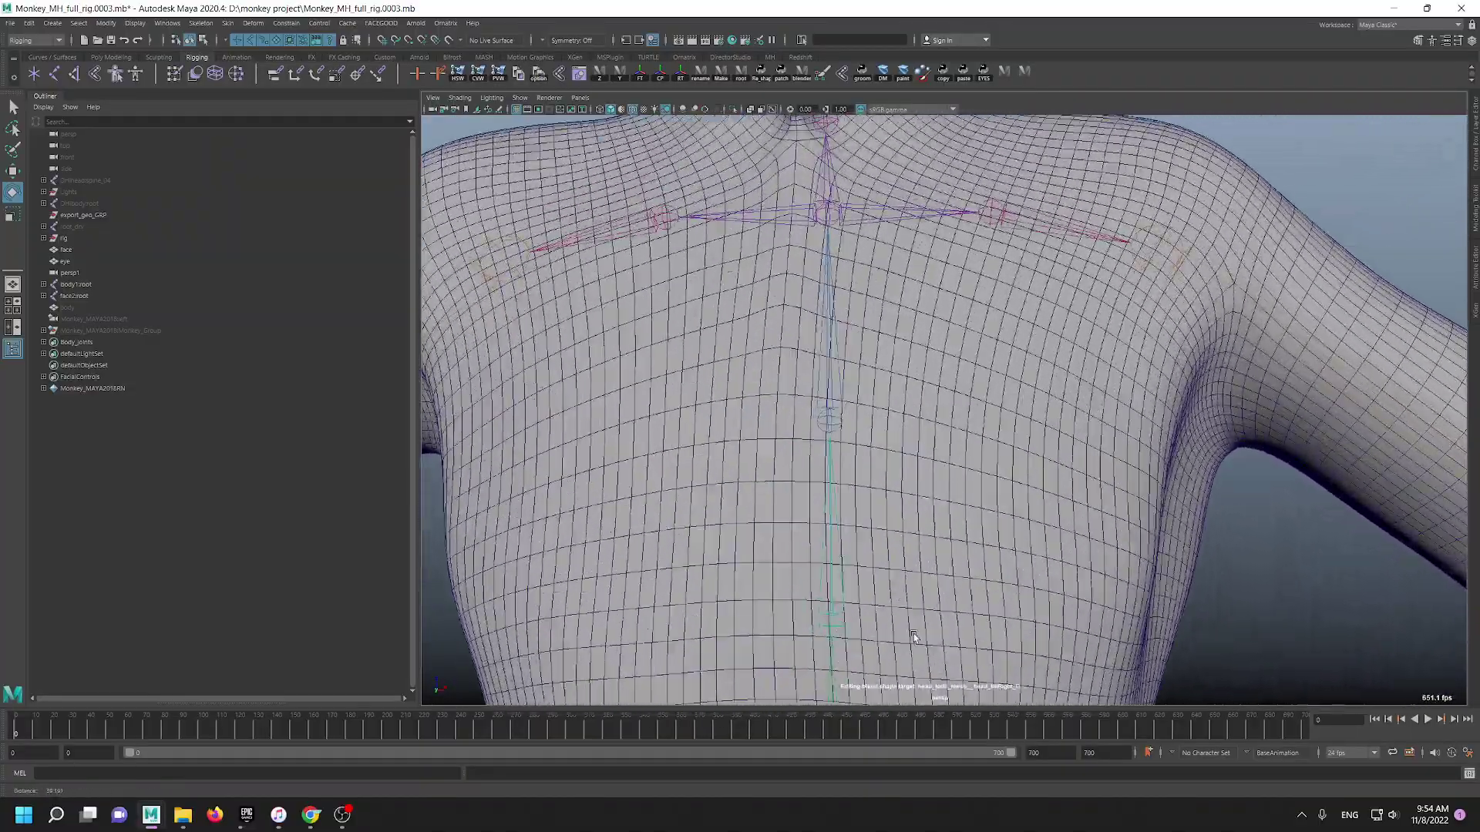
{"action": "middle_click_drag", "start_coordinate": [866, 552], "coordinate": [908, 450], "text": "alt"}
{"action": "left_click_drag", "start_coordinate": [909, 449], "coordinate": [780, 515], "text": "alt"}
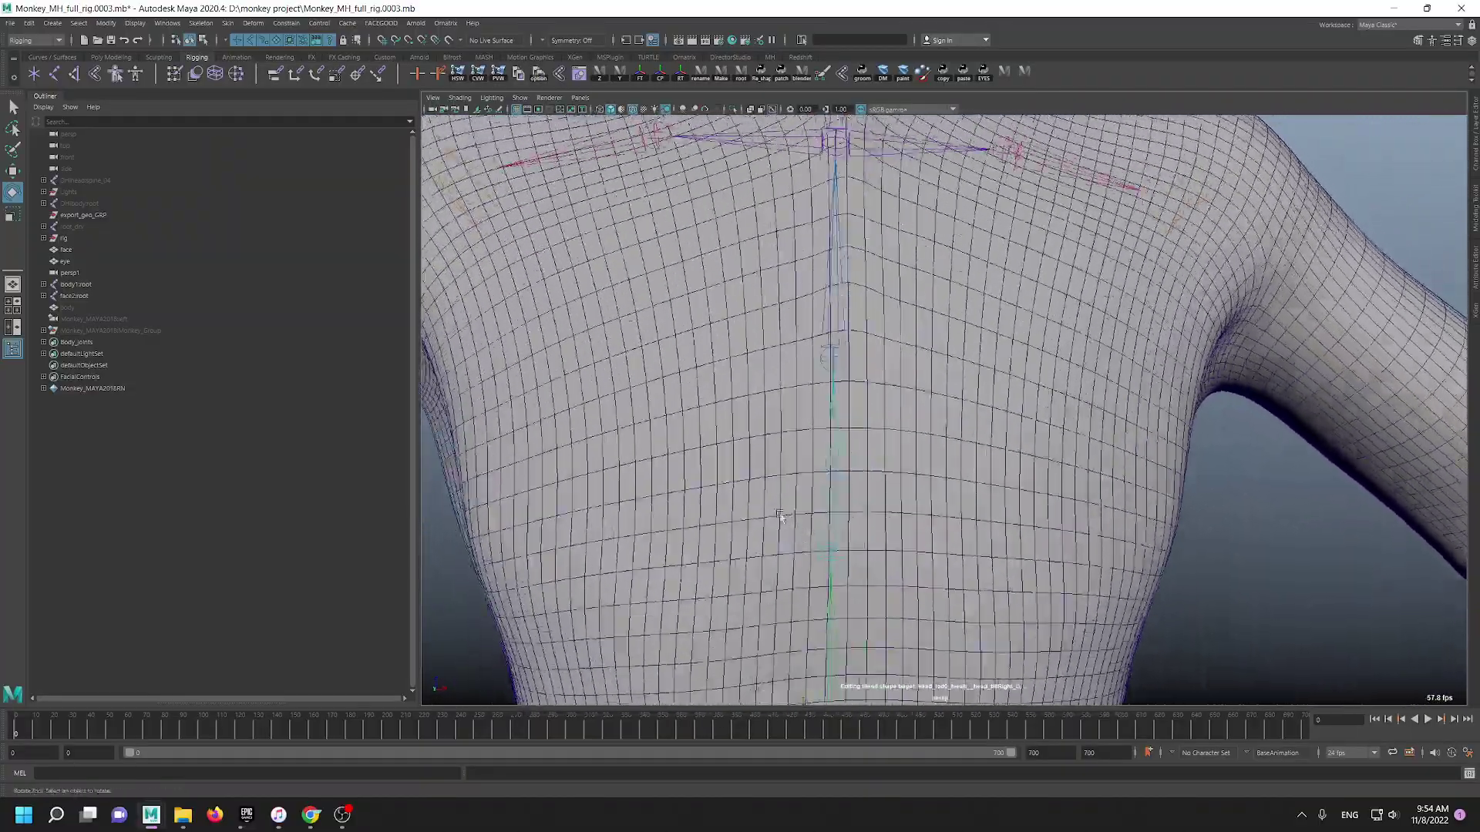
{"action": "right_click_drag", "start_coordinate": [780, 516], "coordinate": [740, 433], "text": "alt"}
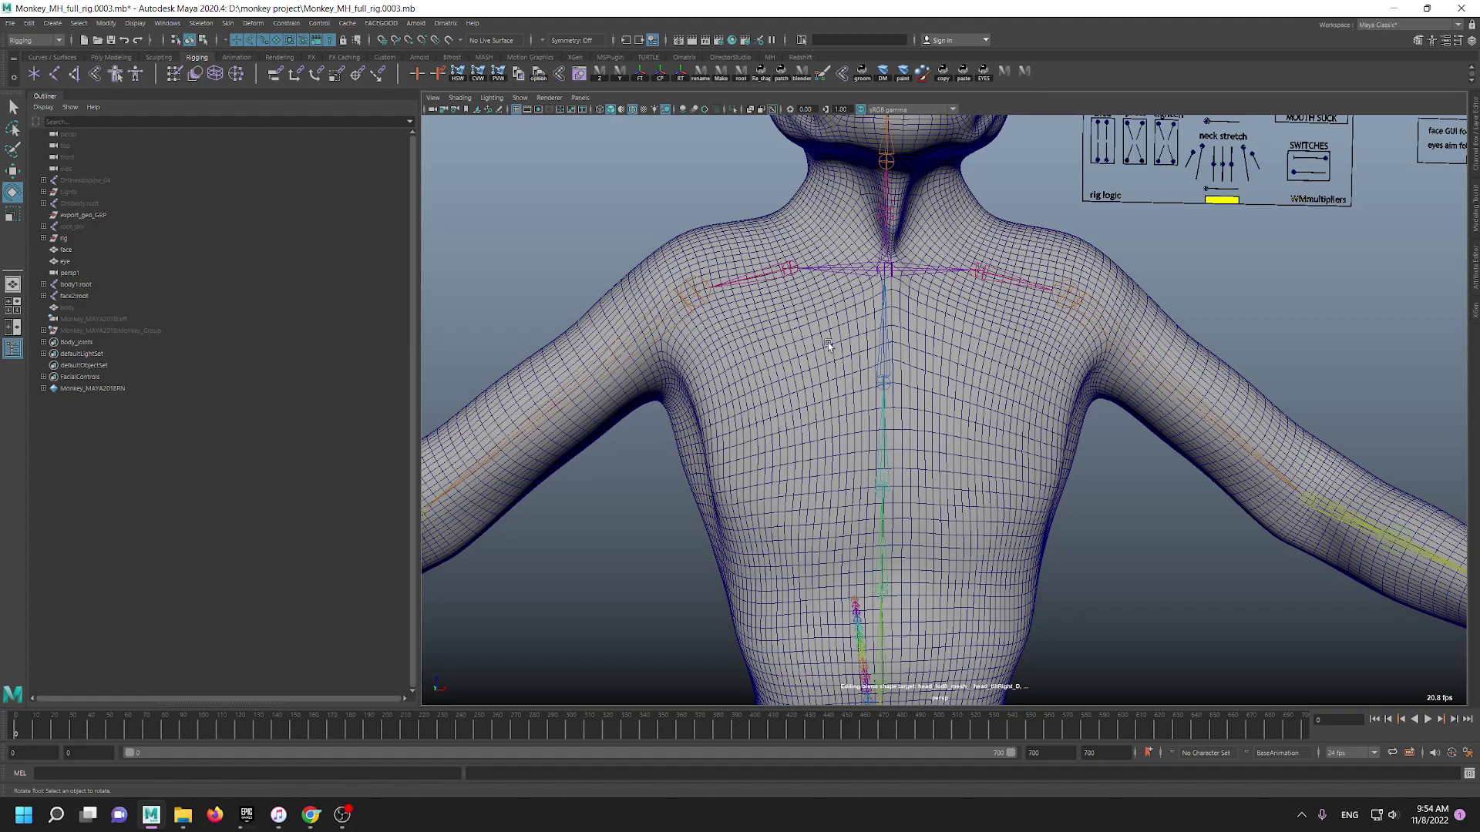
- Examine the shoulder, arm and spine joints across the whole upper body from the front
{"action": "scroll", "coordinate": [828, 342], "scroll_direction": "down", "scroll_amount": 5}
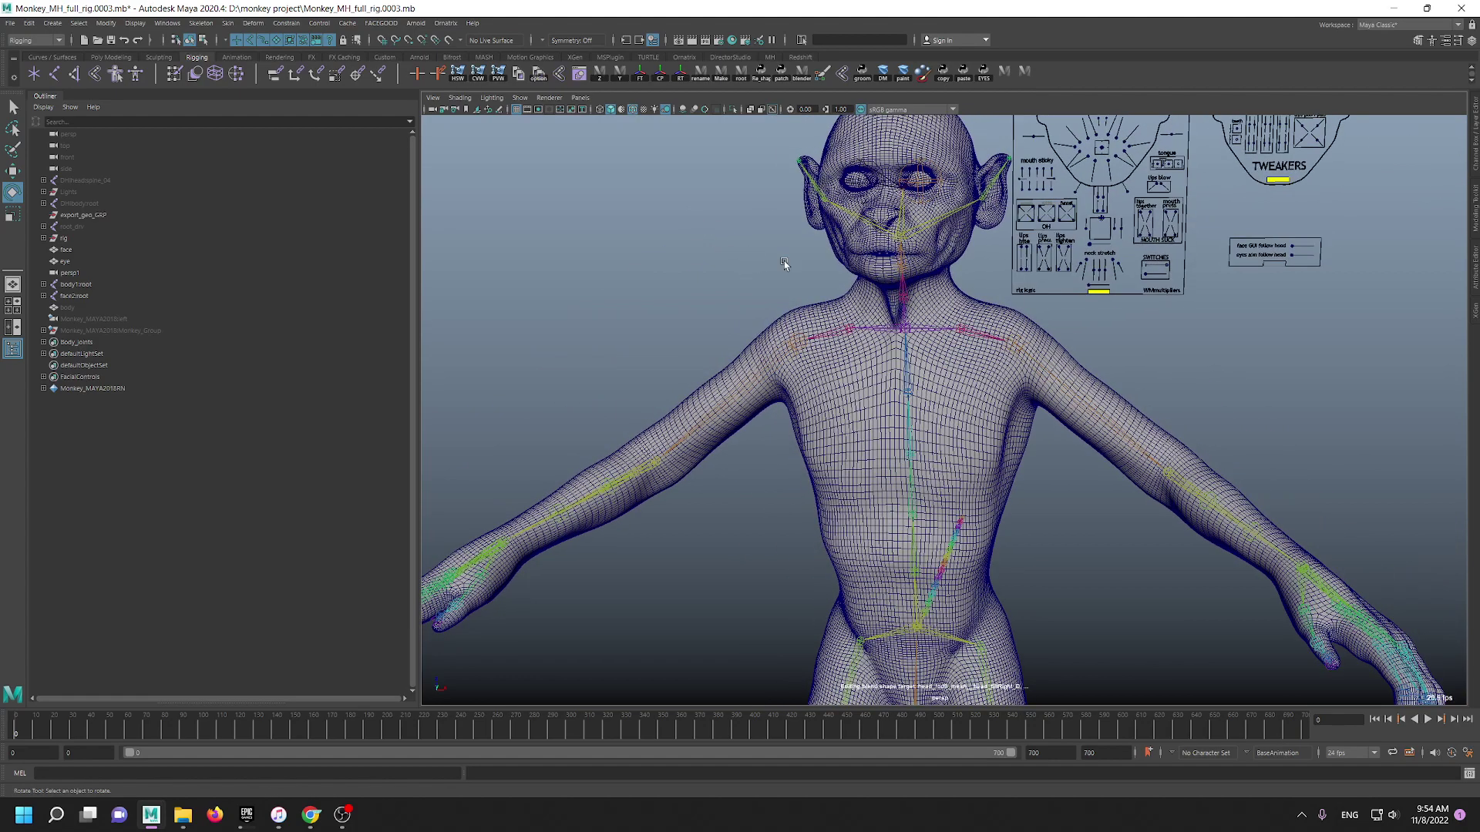
{"action": "middle_click_drag", "start_coordinate": [784, 260], "coordinate": [788, 287], "text": "alt"}
{"action": "right_click_drag", "start_coordinate": [788, 286], "coordinate": [1005, 484], "text": "alt"}
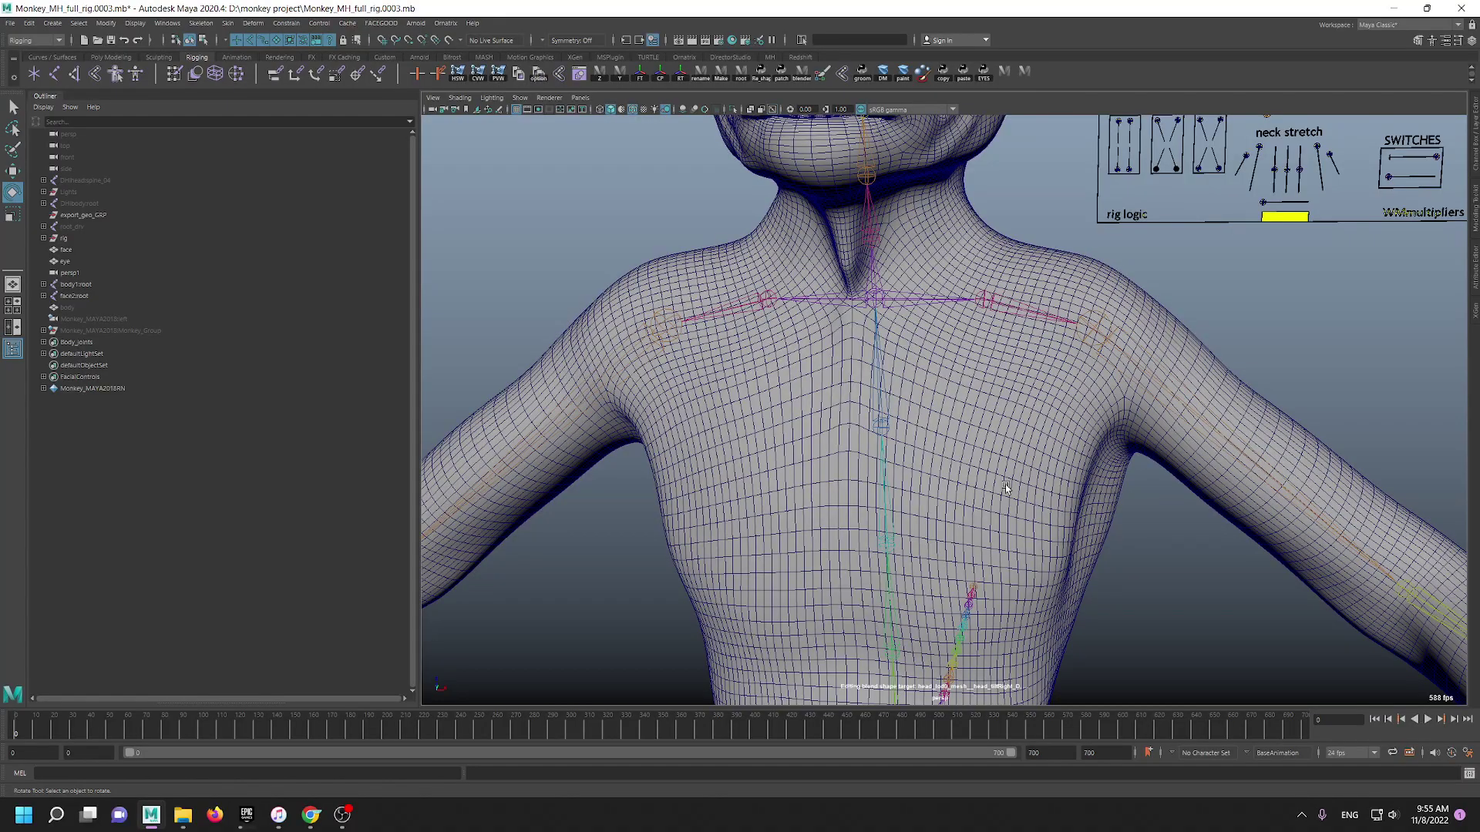
- Examine the eye, nose, mouth and jaw areas of the head mesh with their joints in a three-quarter close-up
{"action": "right_click_drag", "start_coordinate": [1005, 484], "coordinate": [815, 423], "text": "alt"}
{"action": "left_click_drag", "start_coordinate": [815, 423], "coordinate": [540, 232], "text": "alt"}
{"action": "middle_click_drag", "start_coordinate": [478, 146], "coordinate": [581, 333], "text": "alt"}
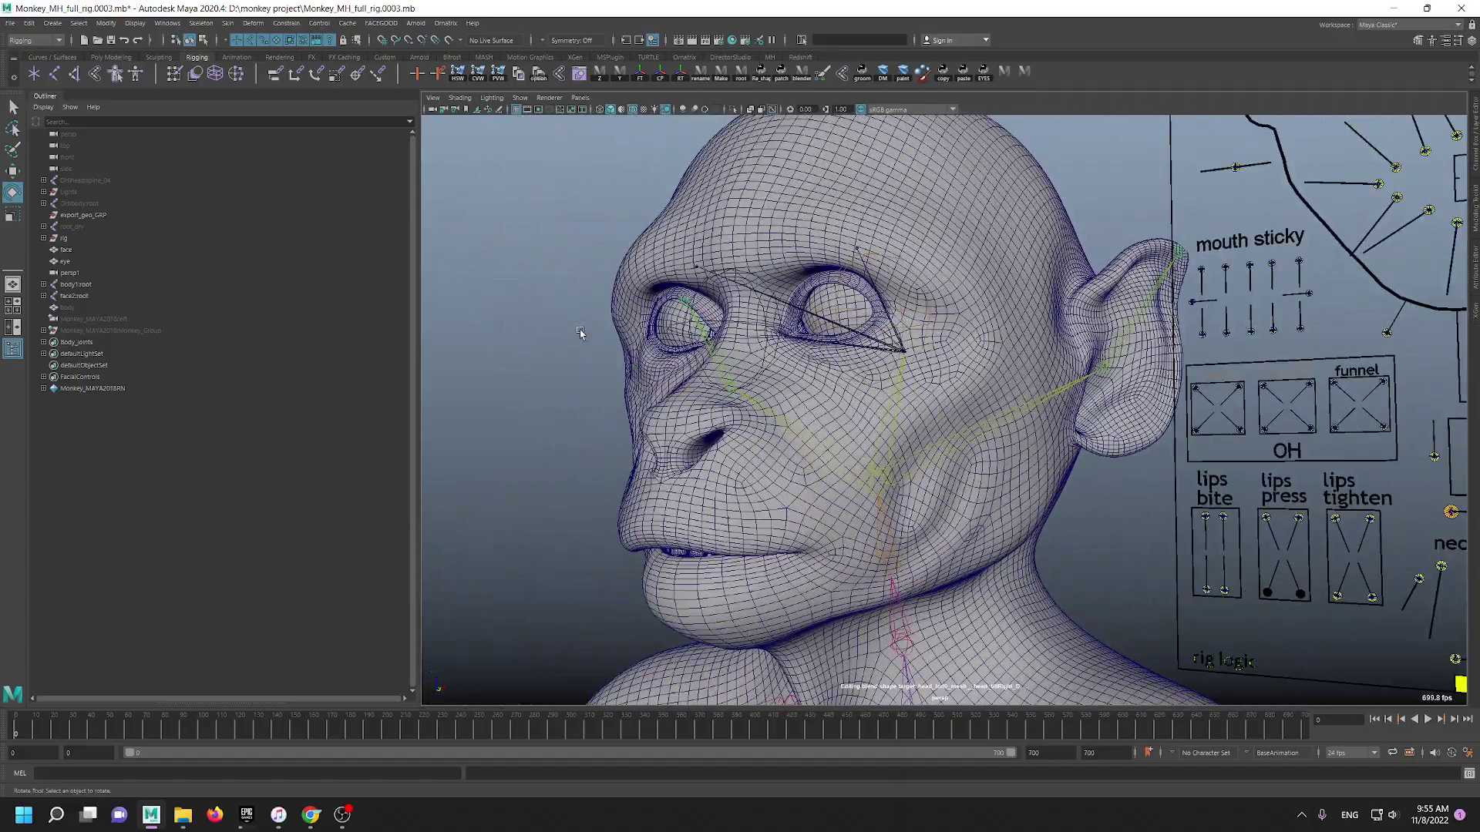
{"action": "left_click_drag", "start_coordinate": [581, 333], "coordinate": [590, 340], "text": "alt"}
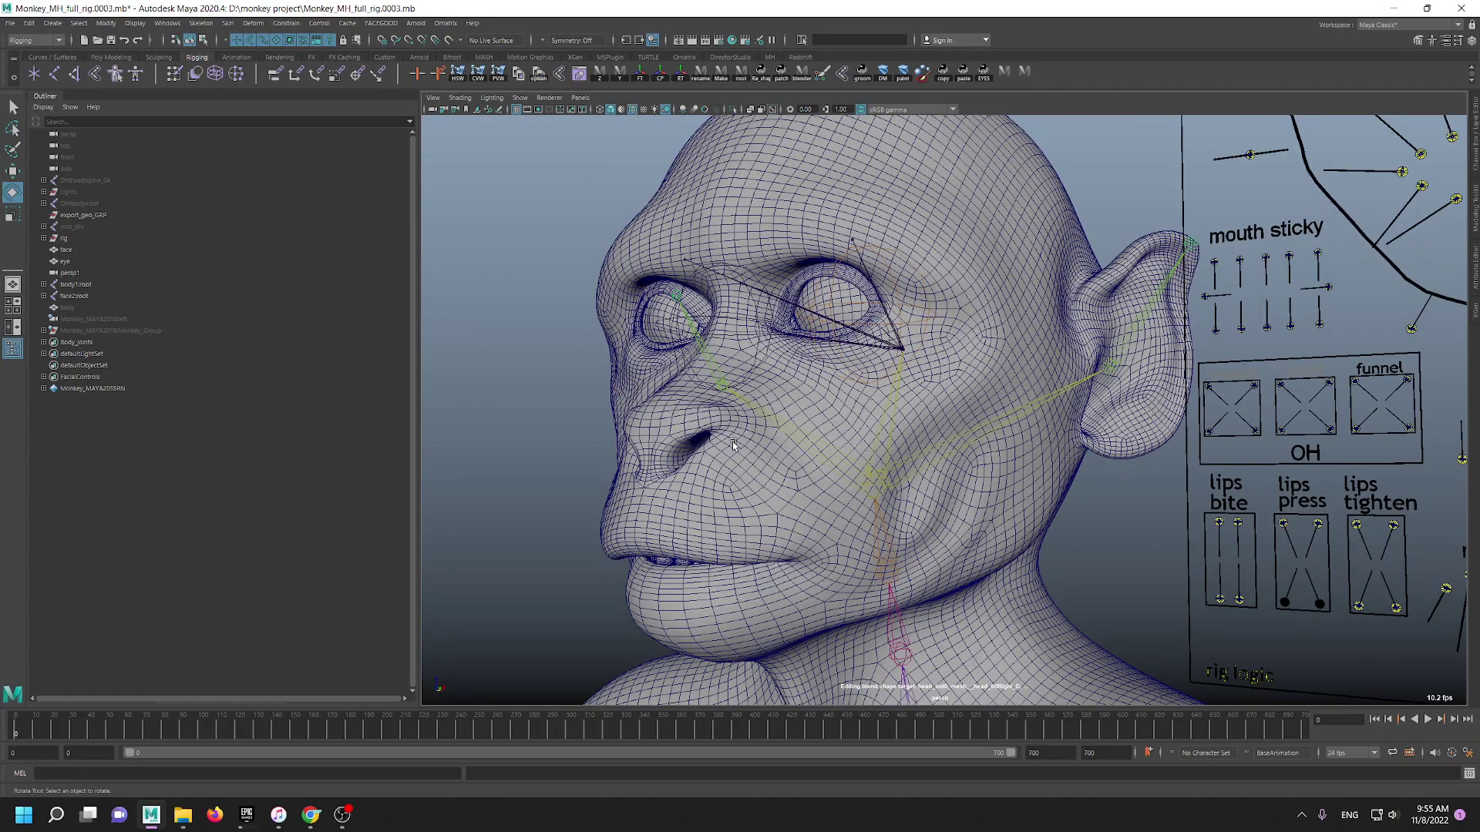
{"action": "left_click_drag", "start_coordinate": [732, 442], "coordinate": [733, 372], "text": "alt"}
{"action": "right_click_drag", "start_coordinate": [736, 374], "coordinate": [732, 445], "text": "alt"}
{"action": "middle_click_drag", "start_coordinate": [766, 447], "coordinate": [778, 418], "text": "alt"}
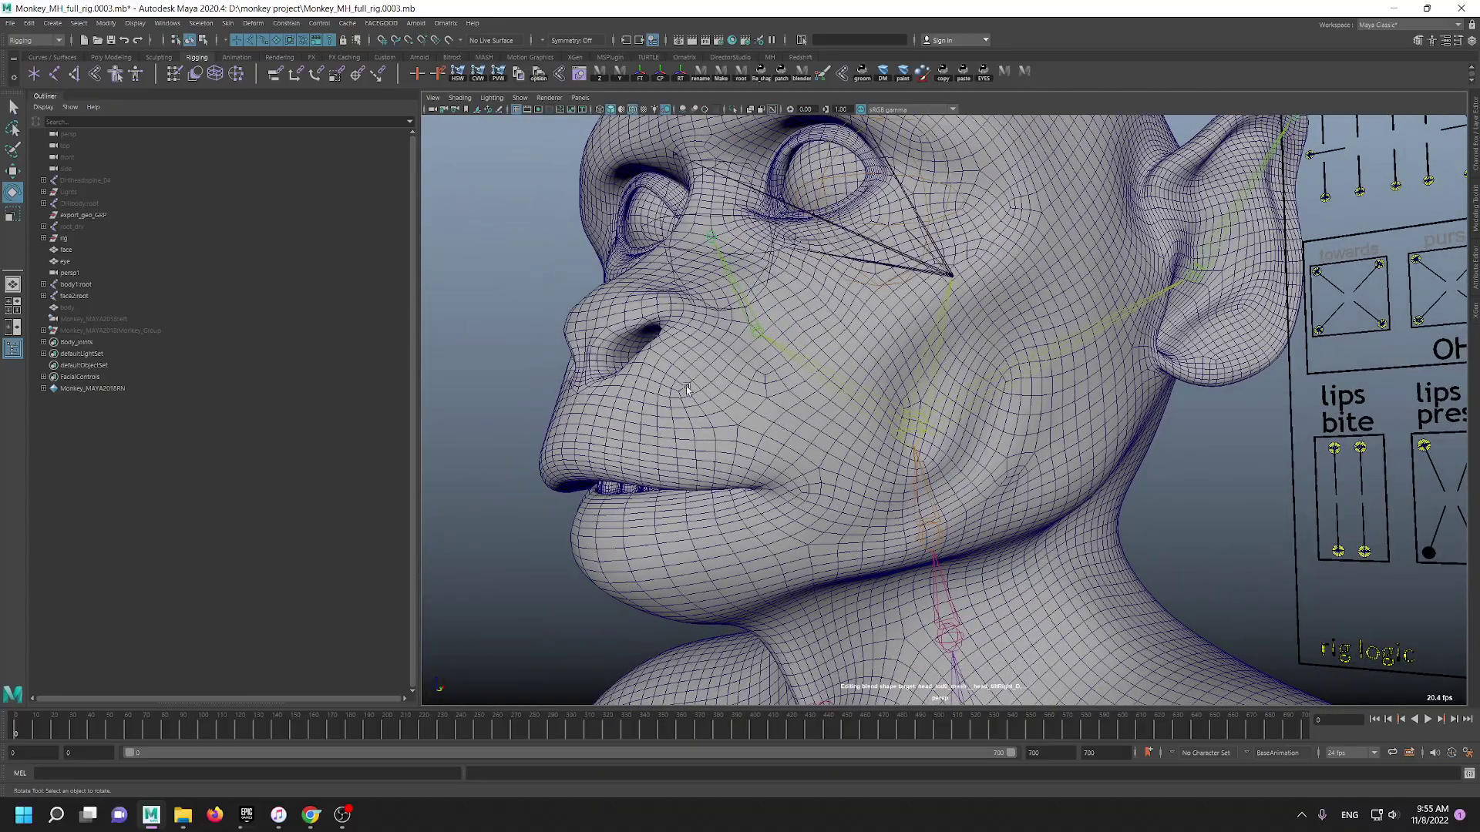
{"action": "left_click_drag", "start_coordinate": [688, 389], "coordinate": [664, 424], "text": "alt"}
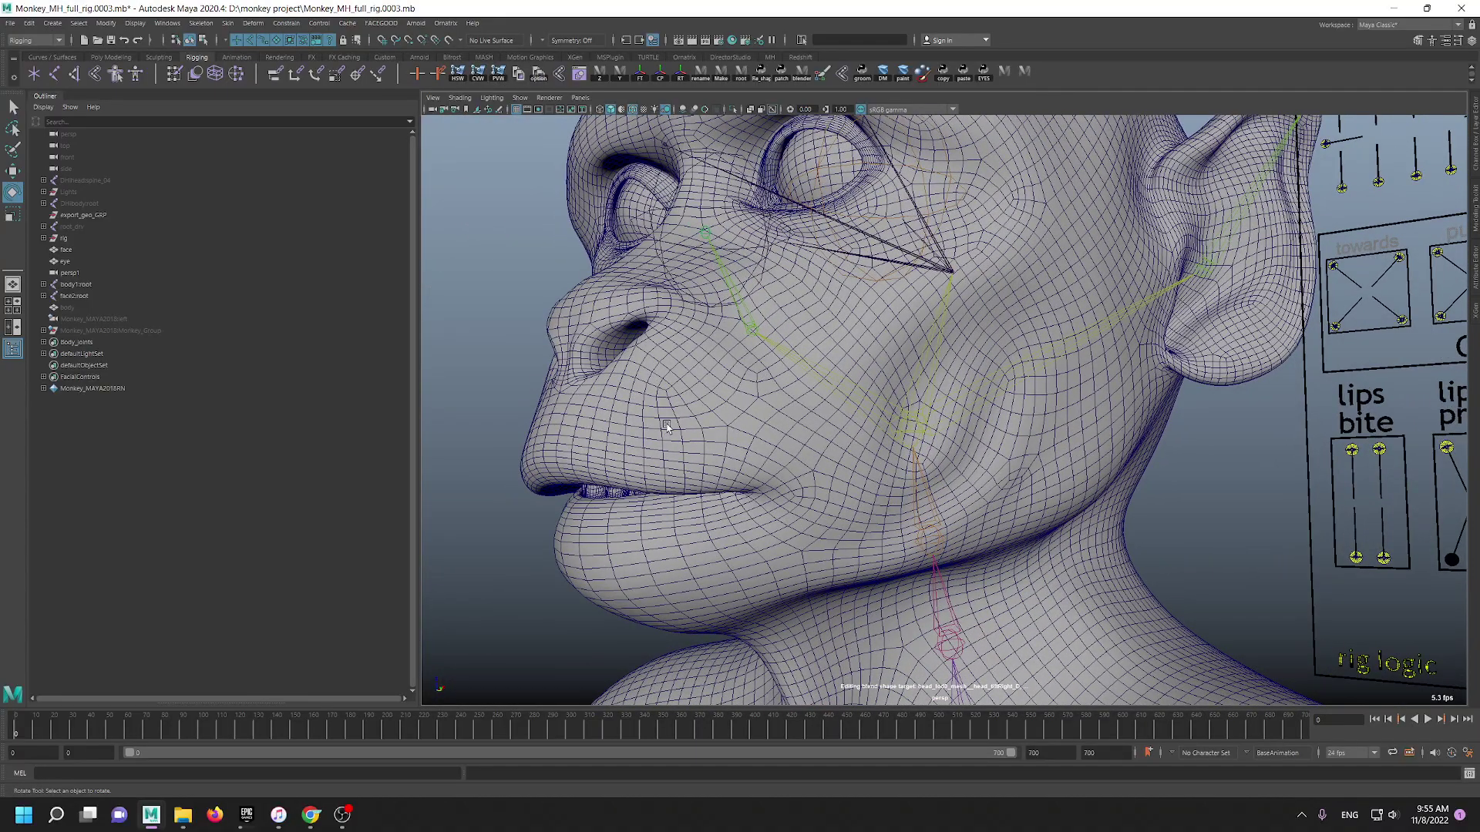
{"action": "right_click_drag", "start_coordinate": [726, 339], "coordinate": [561, 278], "text": "alt"}
{"action": "left_click_drag", "start_coordinate": [561, 278], "coordinate": [655, 293], "text": "alt"}
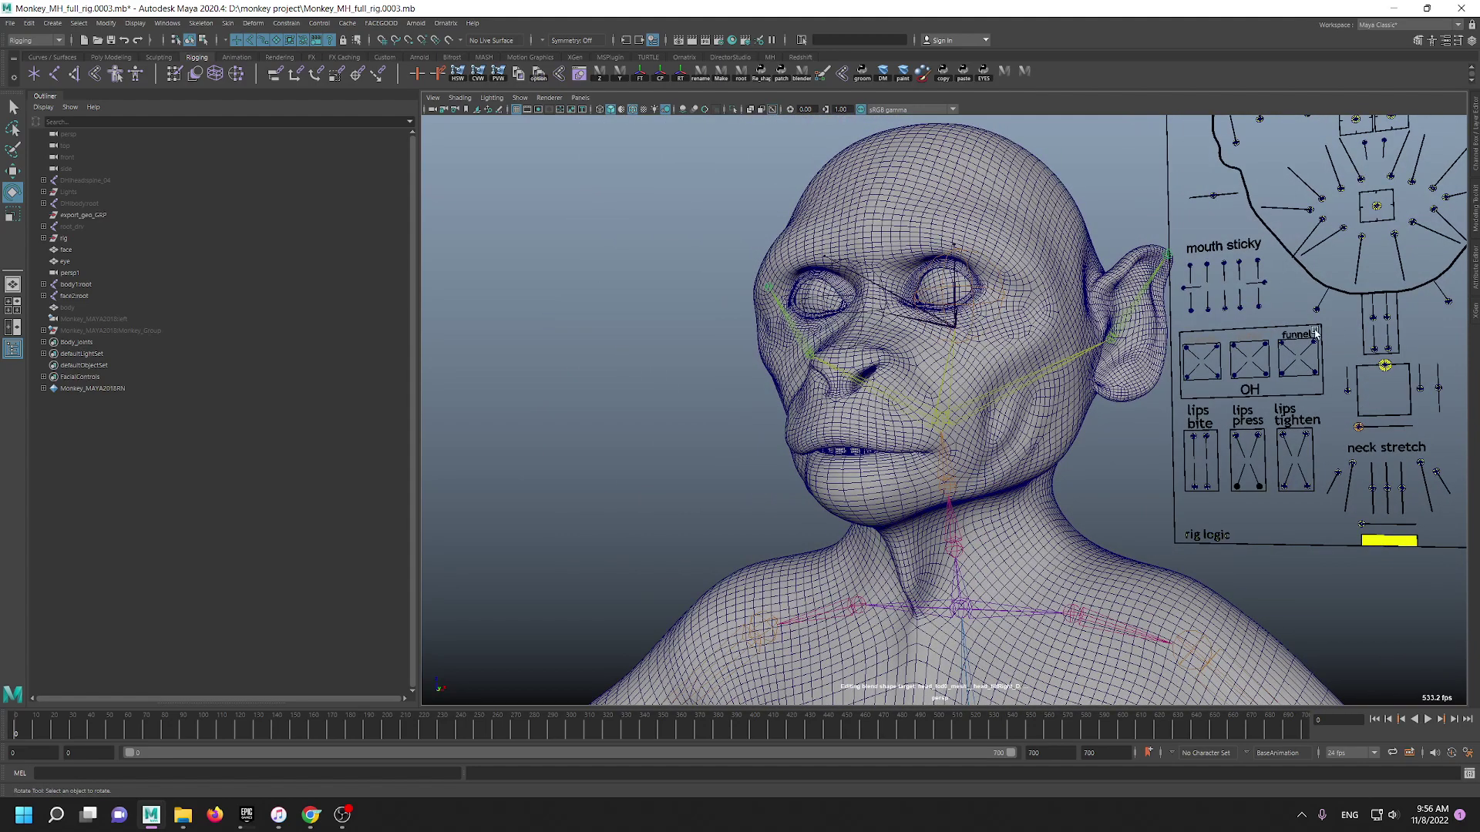
- Test the left mouth-towards control in the OH funnel group by moving it, checking how the lips deform
{"action": "left_click", "coordinate": [1234, 373]}
{"action": "key", "text": "w"}
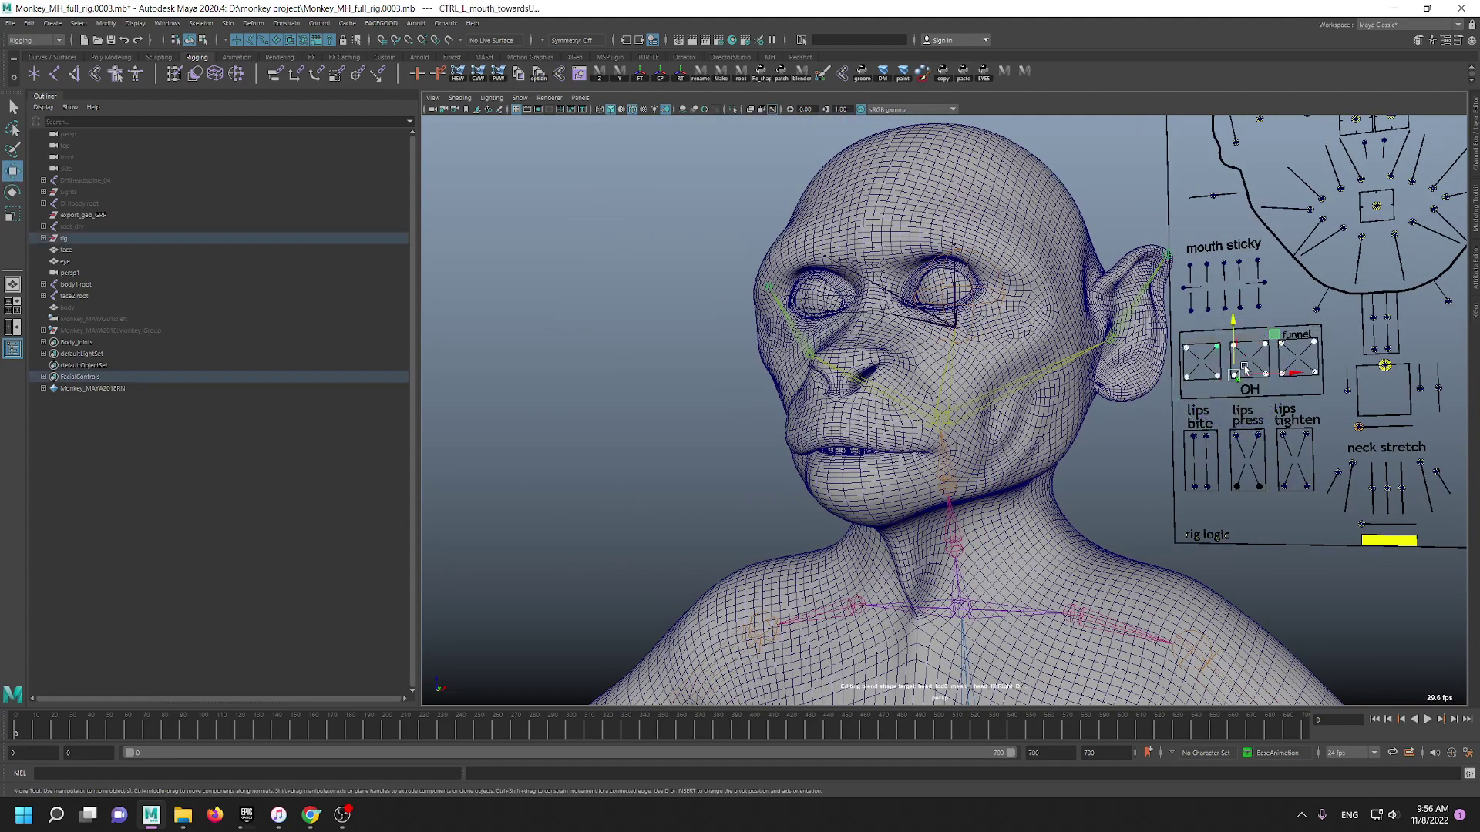
{"action": "left_click_drag", "start_coordinate": [1236, 373], "coordinate": [1203, 356]}
{"action": "right_click_drag", "start_coordinate": [1225, 370], "coordinate": [1272, 362], "text": "alt"}
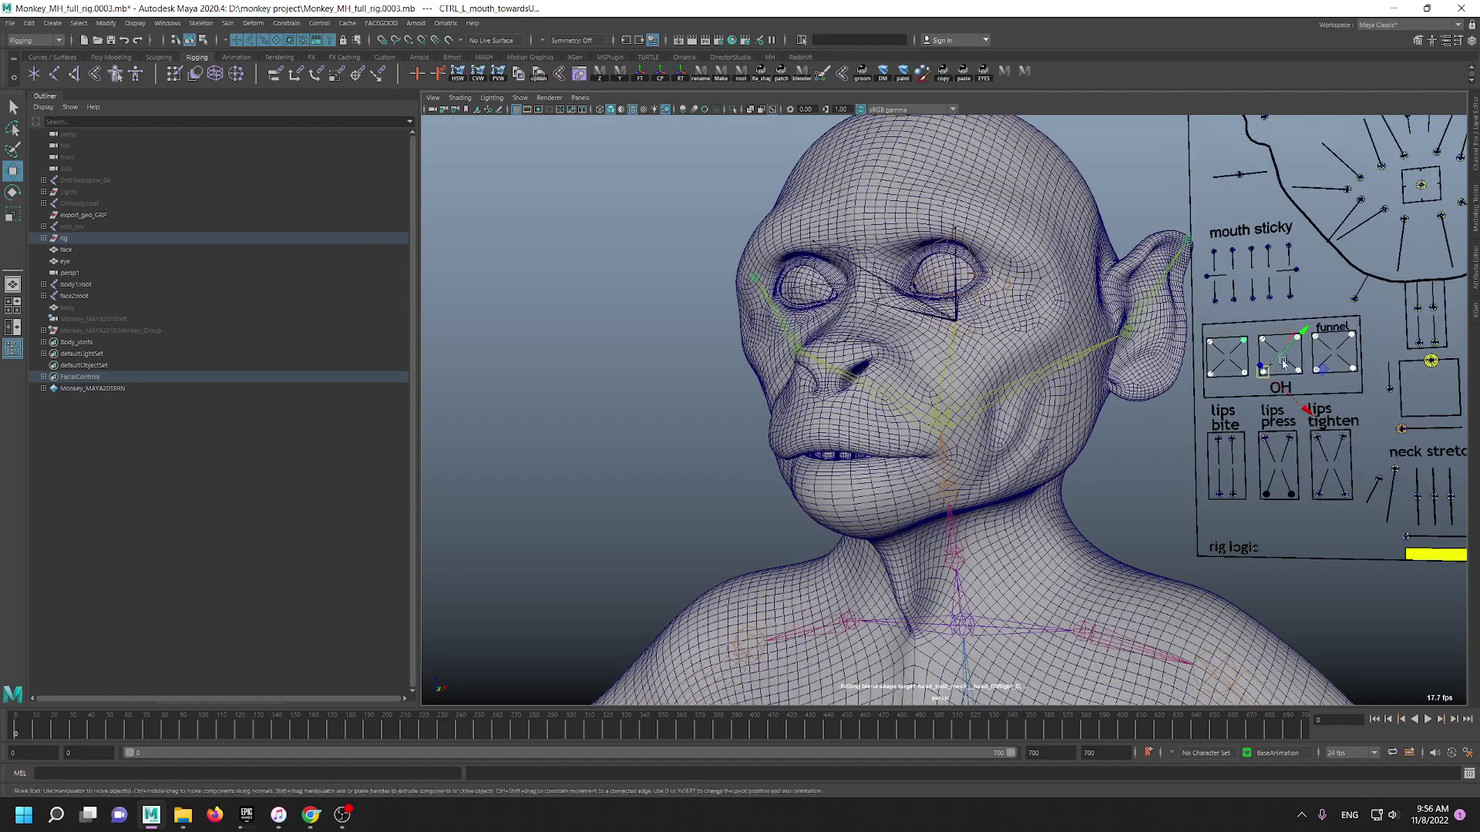
{"action": "mouse_move", "coordinate": [1289, 352]}
{"action": "left_mouse_down"}
{"action": "mouse_move", "coordinate": [1300, 342]}
{"action": "mouse_move", "coordinate": [1287, 355]}
{"action": "left_mouse_up"}
{"action": "mouse_move", "coordinate": [1002, 379]}
{"action": "left_mouse_down", "text": "alt"}
{"action": "mouse_move", "coordinate": [1085, 386]}
{"action": "mouse_move", "coordinate": [988, 393]}
{"action": "left_mouse_up", "text": "alt"}
{"action": "right_click_drag", "start_coordinate": [987, 393], "coordinate": [1040, 395], "text": "alt"}
- Test the central jaw control by pulling it down and moving it back up
{"action": "left_click", "coordinate": [1437, 378]}
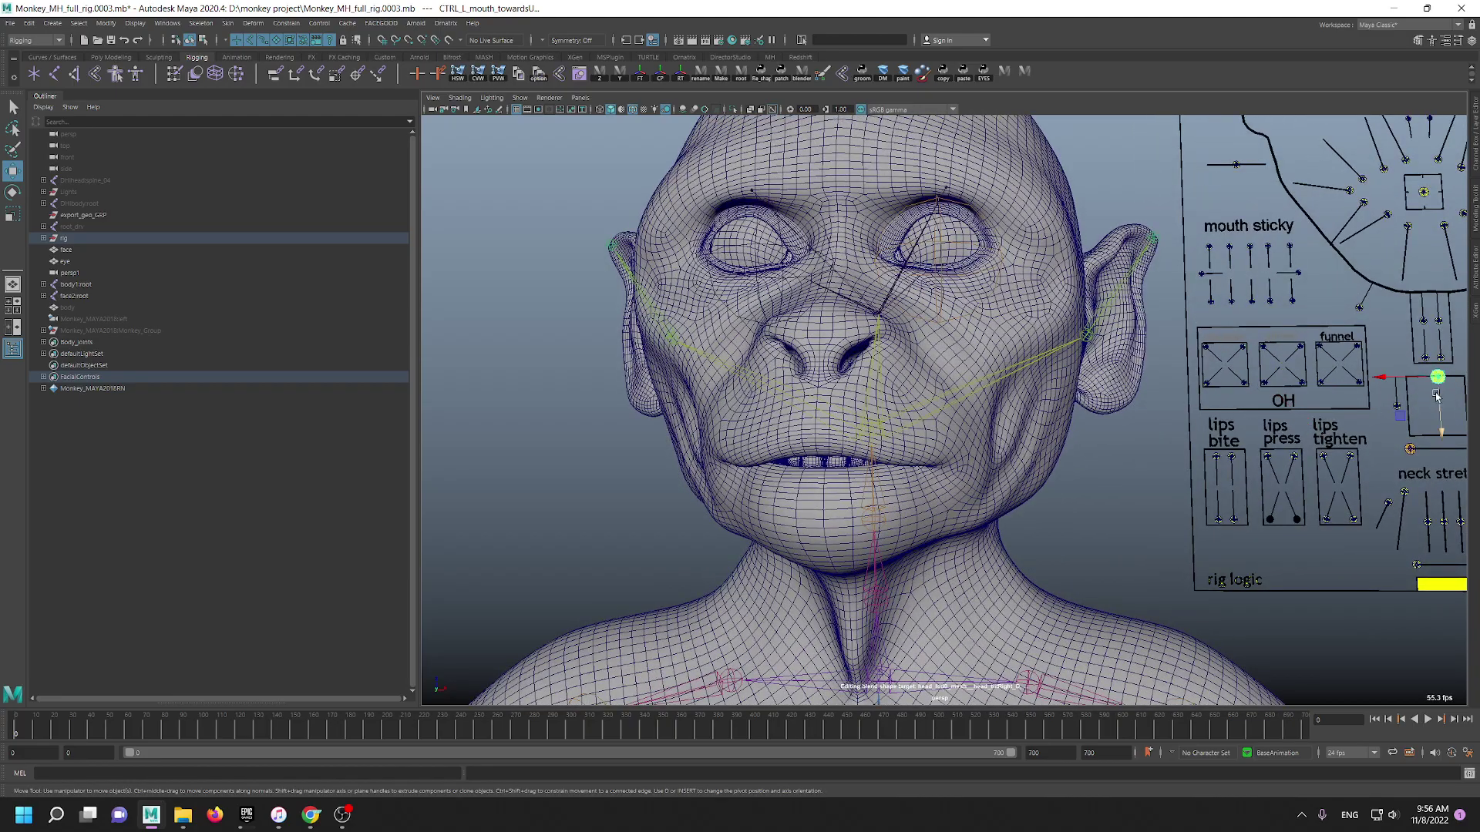
{"action": "left_click_drag", "start_coordinate": [1440, 429], "coordinate": [1441, 432]}
{"action": "left_click_drag", "start_coordinate": [1441, 451], "coordinate": [1430, 351]}
- Examine the lips, nose and jaw of the head mesh from the front and in three-quarter view
{"action": "scroll", "coordinate": [1041, 409], "scroll_direction": "down", "scroll_amount": 5}
{"action": "left_click_drag", "start_coordinate": [1040, 409], "coordinate": [874, 505], "text": "alt"}
{"action": "scroll", "coordinate": [873, 505], "scroll_direction": "up", "scroll_amount": 10}
{"action": "middle_click_drag", "start_coordinate": [873, 505], "coordinate": [979, 389], "text": "alt"}
{"action": "scroll", "coordinate": [925, 393], "scroll_direction": "down", "scroll_amount": 10}
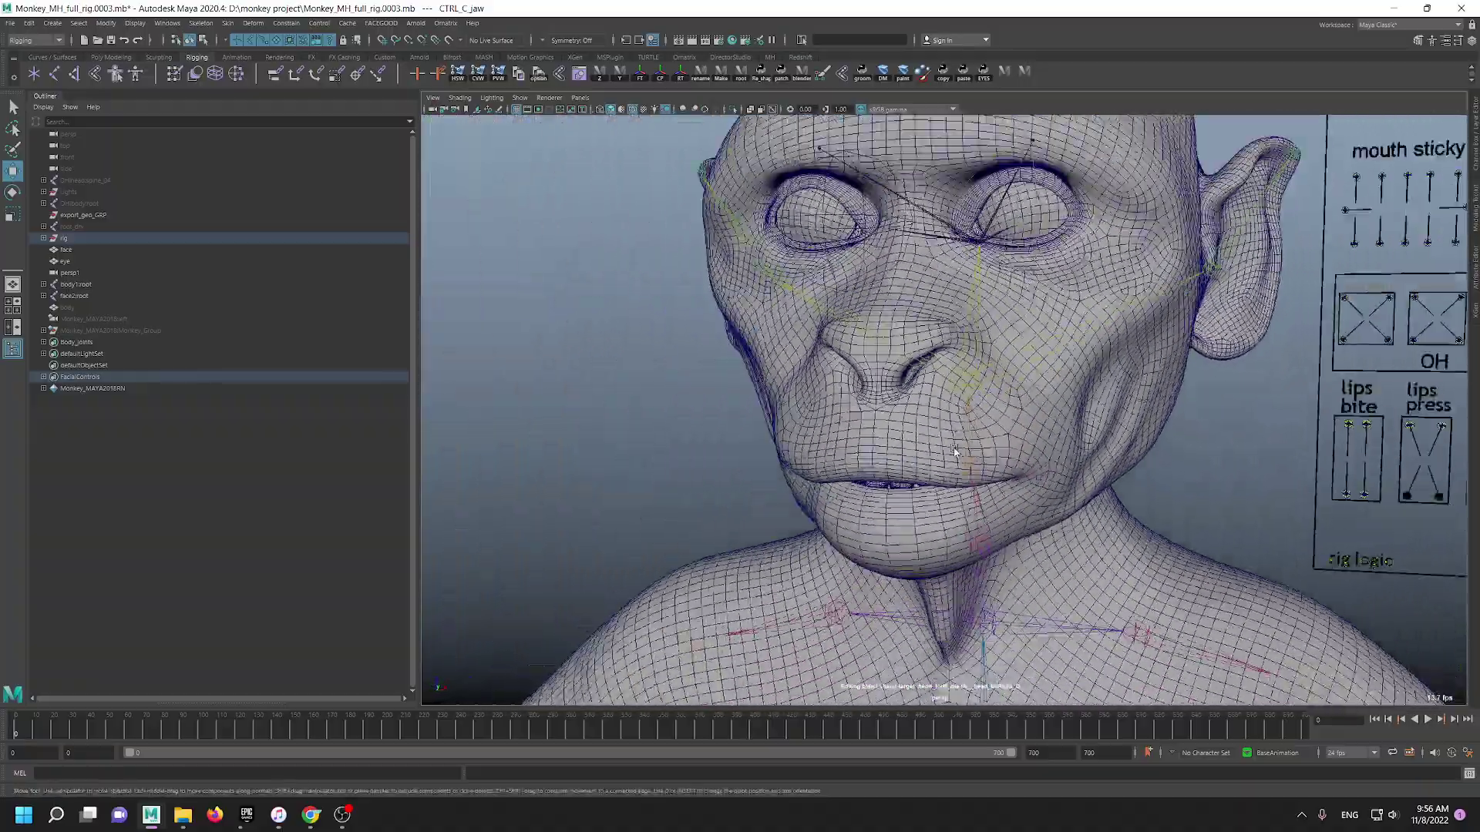
{"action": "mouse_move", "coordinate": [786, 400]}
{"action": "left_mouse_down", "text": "alt"}
{"action": "mouse_move", "coordinate": [919, 412]}
{"action": "mouse_move", "coordinate": [809, 417]}
{"action": "mouse_move", "coordinate": [840, 393]}
{"action": "mouse_move", "coordinate": [780, 397]}
{"action": "left_mouse_up", "text": "alt"}
{"action": "right_click_drag", "start_coordinate": [780, 397], "coordinate": [855, 466], "text": "alt"}
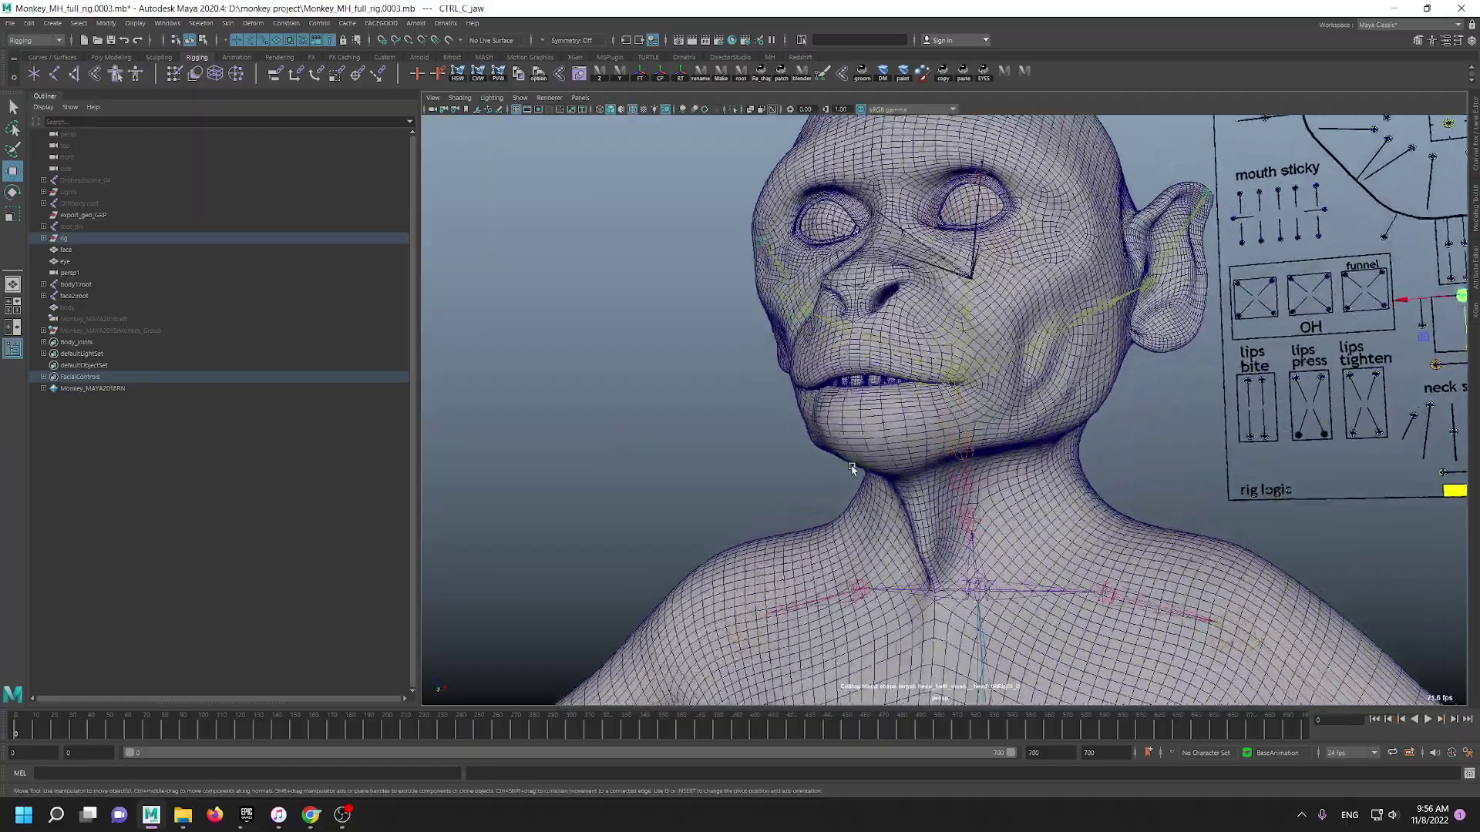
- Examine the jaw, neck and head joints of the face rig from lower and higher three-quarter angles
{"action": "left_click_drag", "start_coordinate": [855, 465], "coordinate": [827, 468], "text": "alt"}
{"action": "middle_click_drag", "start_coordinate": [871, 368], "coordinate": [862, 453], "text": "alt"}
{"action": "right_click_drag", "start_coordinate": [862, 453], "coordinate": [748, 433], "text": "alt"}
{"action": "left_click_drag", "start_coordinate": [748, 433], "coordinate": [801, 452], "text": "alt"}
{"action": "middle_click_drag", "start_coordinate": [659, 453], "coordinate": [614, 443], "text": "alt"}
{"action": "right_click_drag", "start_coordinate": [614, 443], "coordinate": [650, 527], "text": "alt"}
{"action": "mouse_move", "coordinate": [651, 527]}
{"action": "middle_mouse_down", "text": "alt"}
{"action": "mouse_move", "coordinate": [658, 490]}
{"action": "mouse_move", "coordinate": [661, 511]}
{"action": "middle_mouse_up", "text": "alt"}
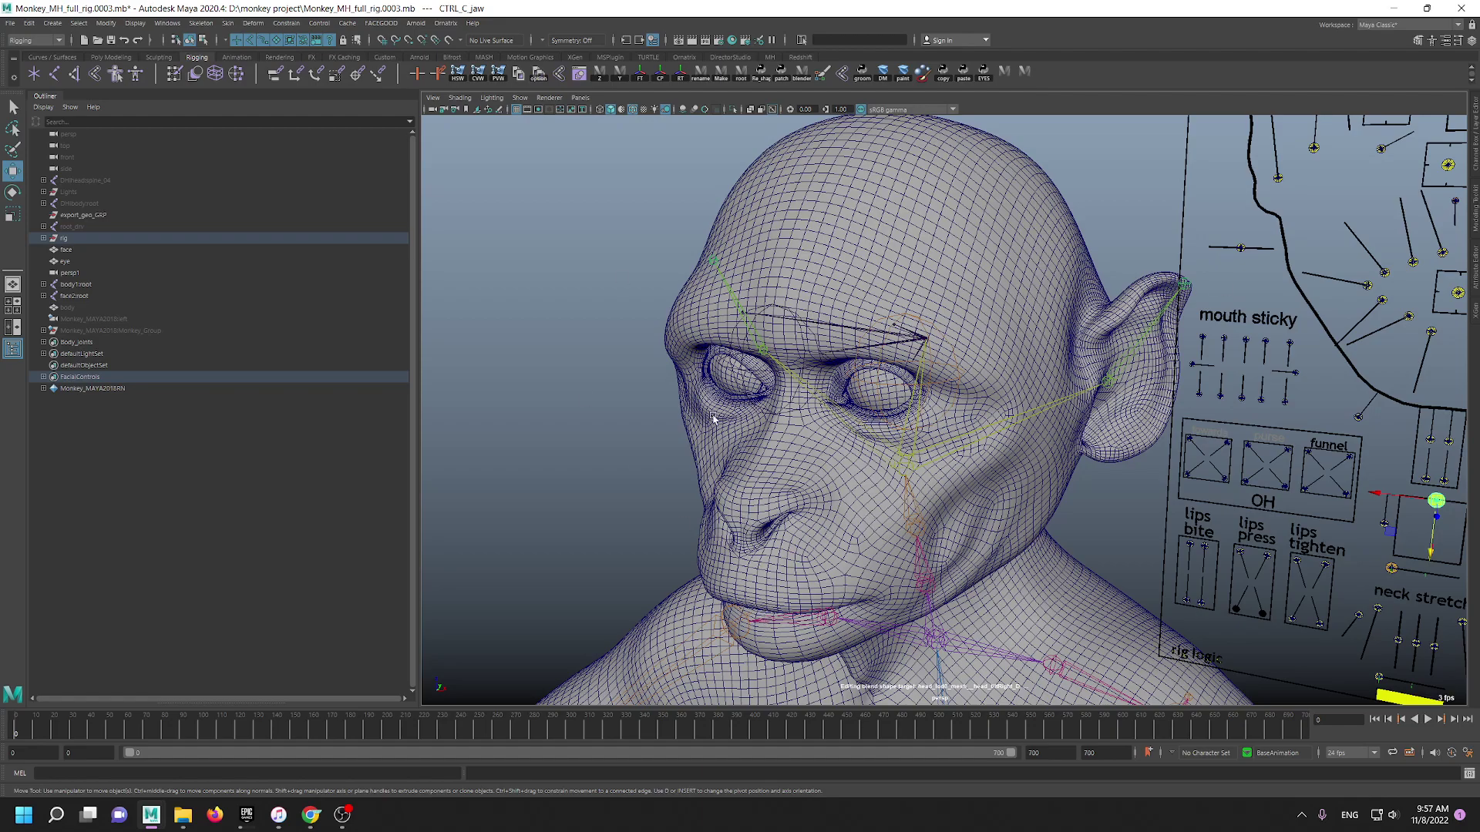
- Examine the eye, ear and inner head joints up close from the brow around the side and back of the skull
{"action": "left_click_drag", "start_coordinate": [713, 419], "coordinate": [810, 384], "text": "alt"}
{"action": "middle_click_drag", "start_coordinate": [878, 325], "coordinate": [855, 376], "text": "alt"}
{"action": "right_click_drag", "start_coordinate": [855, 376], "coordinate": [911, 437], "text": "alt"}
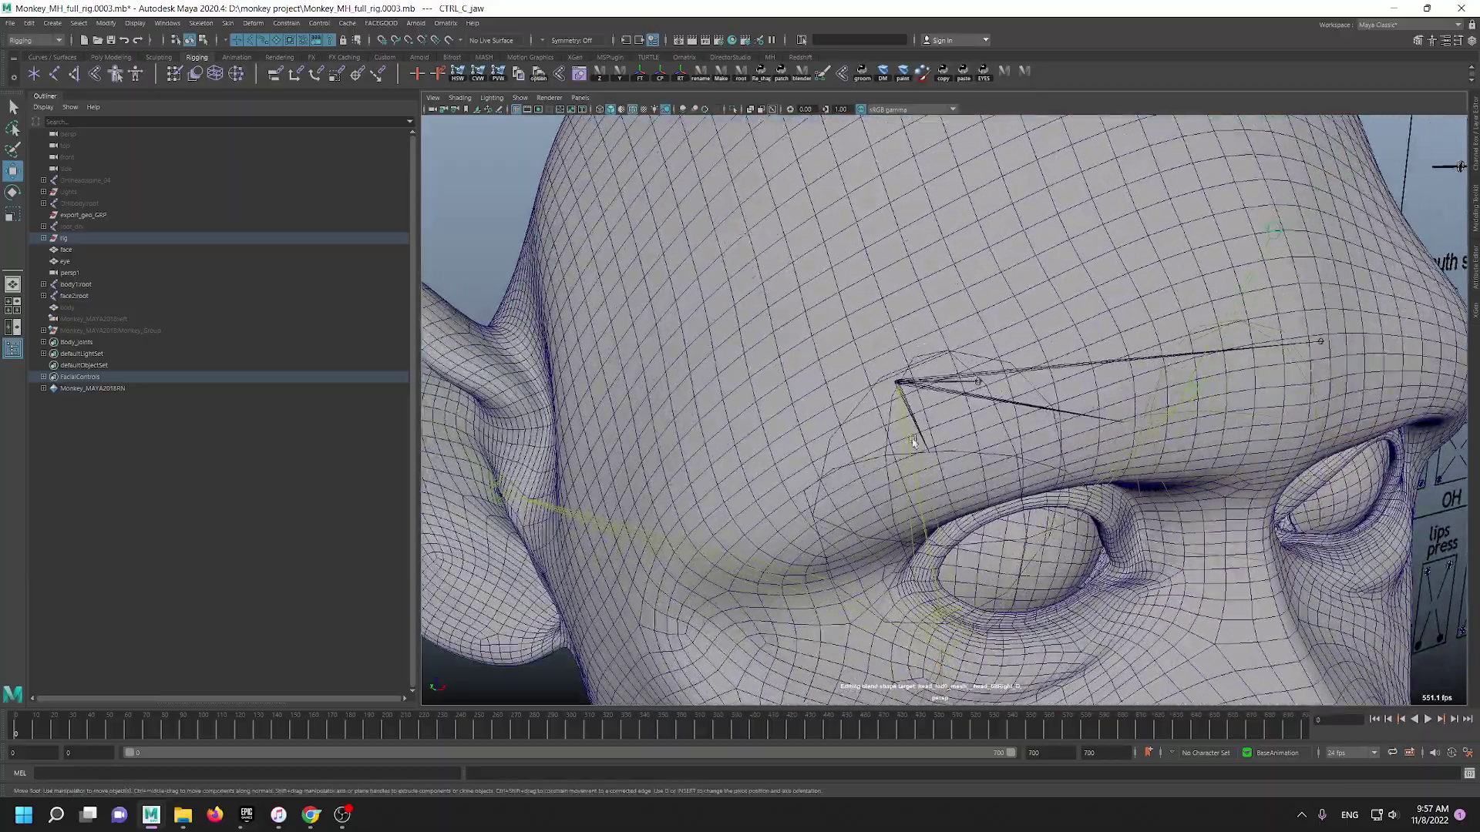
{"action": "left_click_drag", "start_coordinate": [874, 346], "coordinate": [1046, 377], "text": "alt"}
{"action": "middle_click_drag", "start_coordinate": [1121, 406], "coordinate": [855, 489], "text": "alt"}
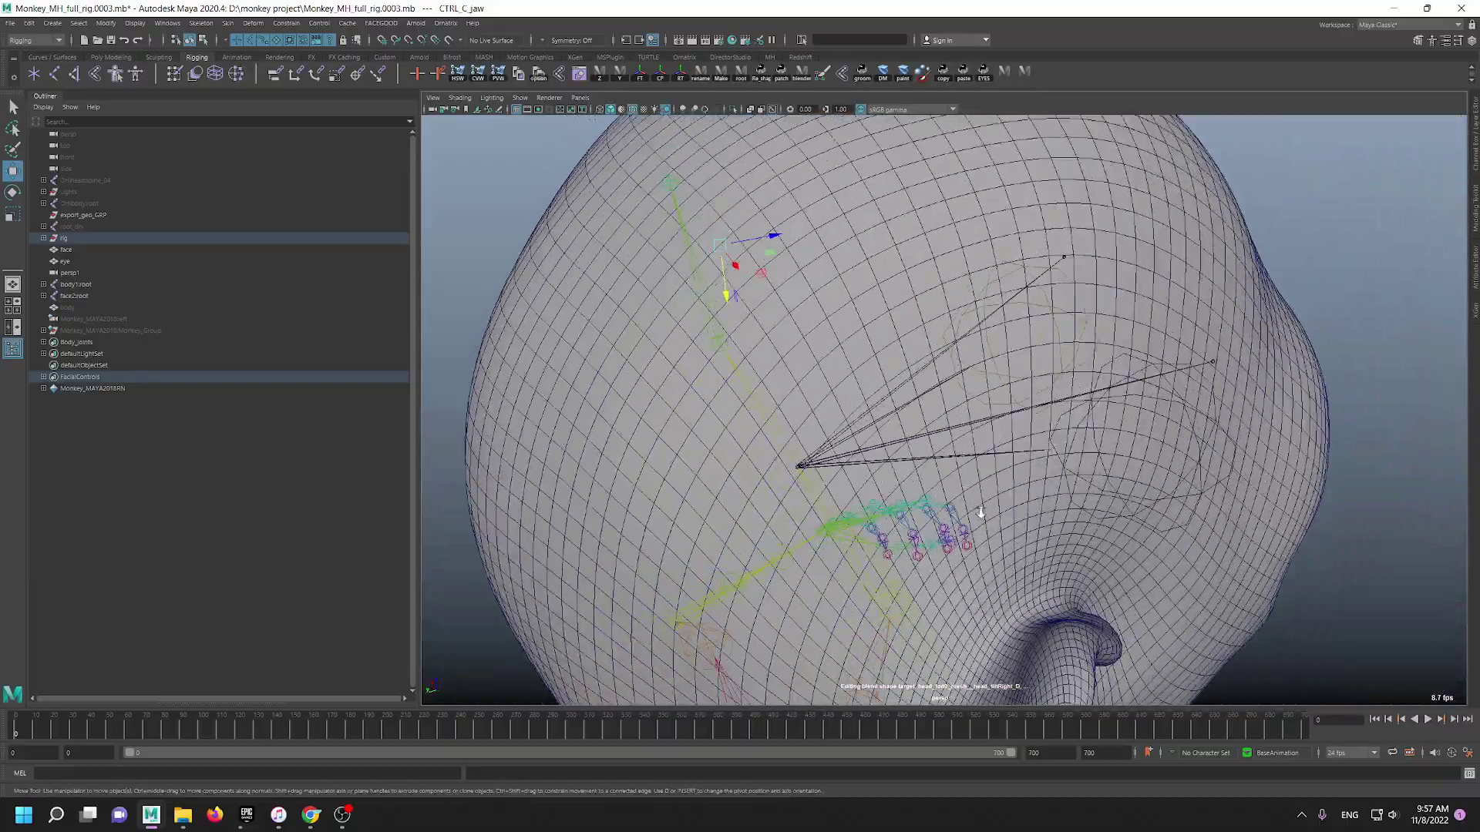
{"action": "right_click_drag", "start_coordinate": [981, 519], "coordinate": [902, 409], "text": "alt"}
{"action": "left_click_drag", "start_coordinate": [891, 378], "coordinate": [925, 526], "text": "alt"}
- Examine the mouth, teeth and jaw joints close up from the front and from slightly below
{"action": "scroll", "coordinate": [926, 526], "scroll_direction": "up", "scroll_amount": 3}
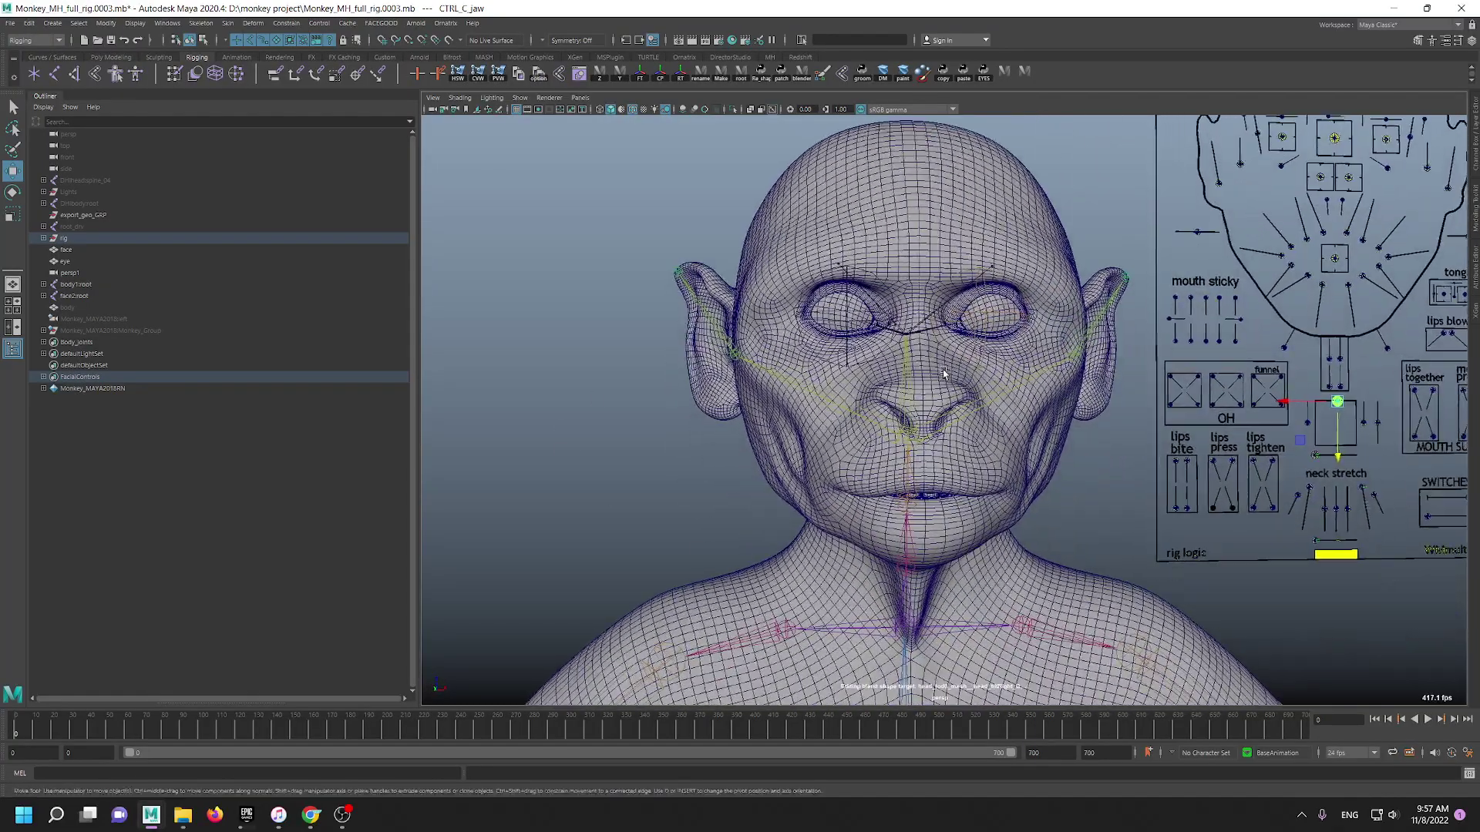
{"action": "scroll", "coordinate": [967, 538], "scroll_direction": "up", "scroll_amount": 3}
{"action": "scroll", "coordinate": [967, 538], "scroll_direction": "up", "scroll_amount": 1}
{"action": "left_click_drag", "start_coordinate": [963, 533], "coordinate": [949, 476], "text": "alt"}
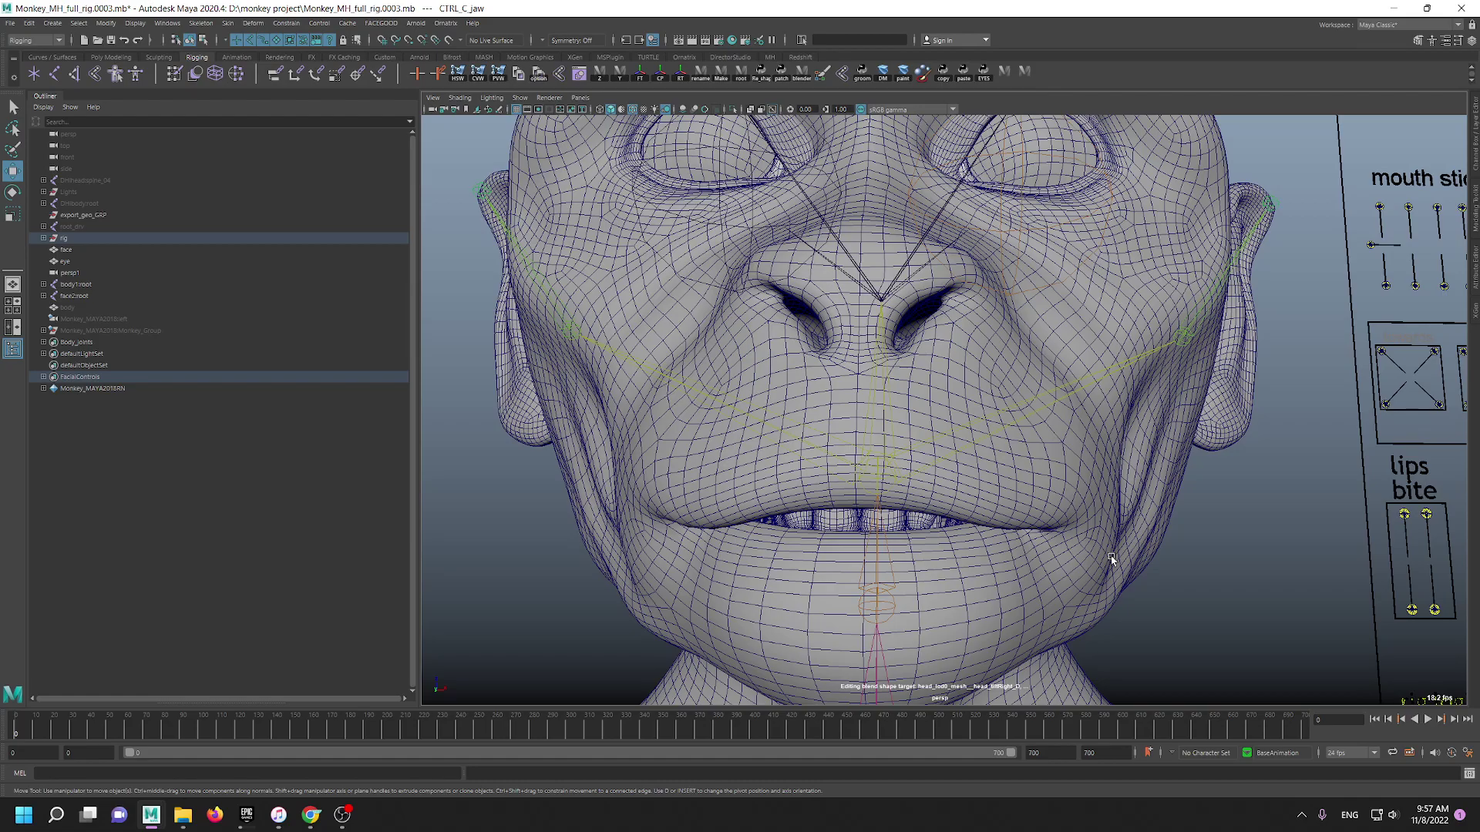
{"action": "left_click_drag", "start_coordinate": [1148, 548], "coordinate": [821, 500], "text": "alt"}
{"action": "scroll", "coordinate": [863, 532], "scroll_direction": "down", "scroll_amount": 2}
{"action": "left_click_drag", "start_coordinate": [786, 438], "coordinate": [819, 436], "text": "alt"}
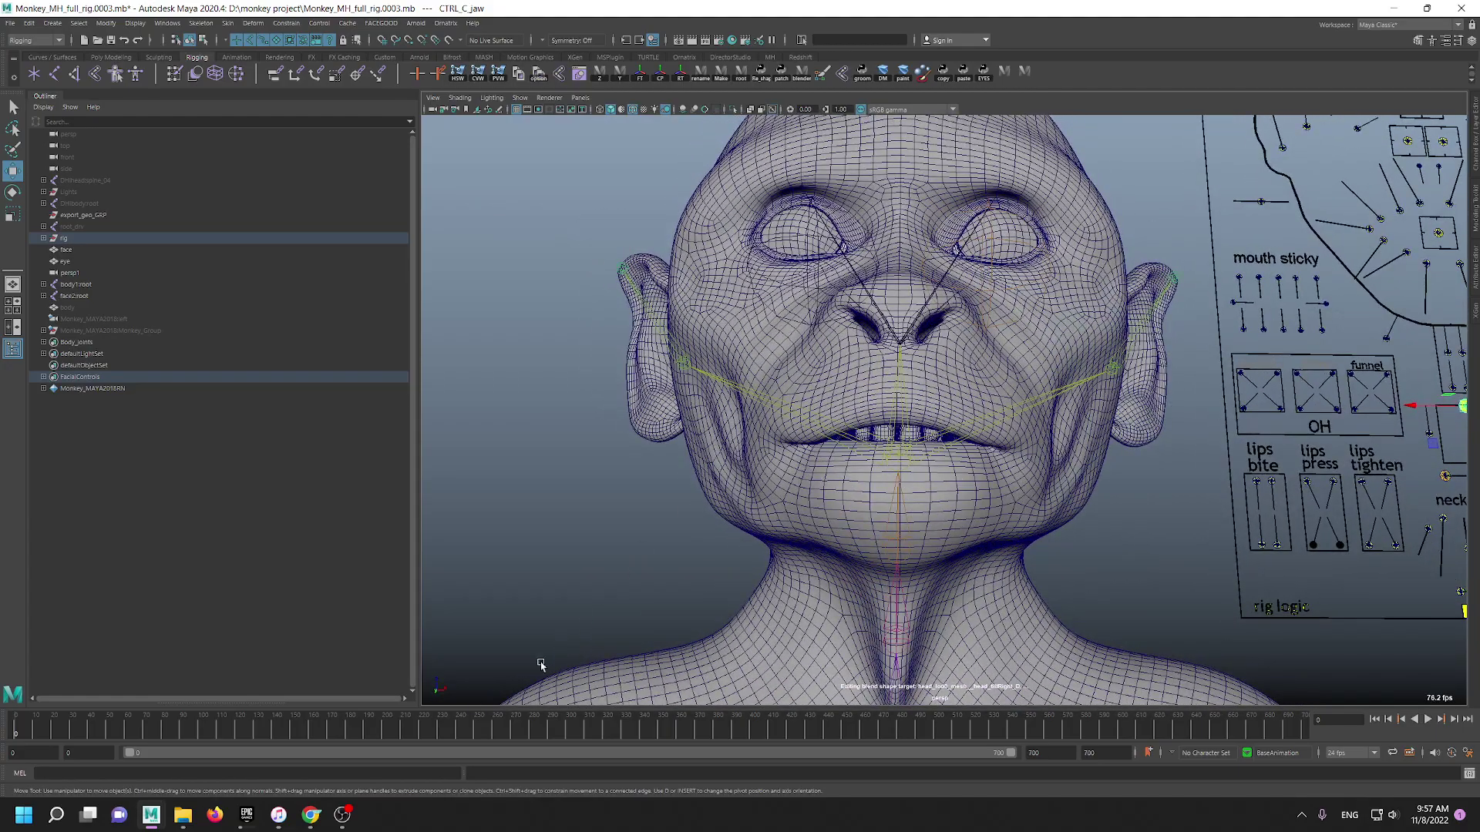